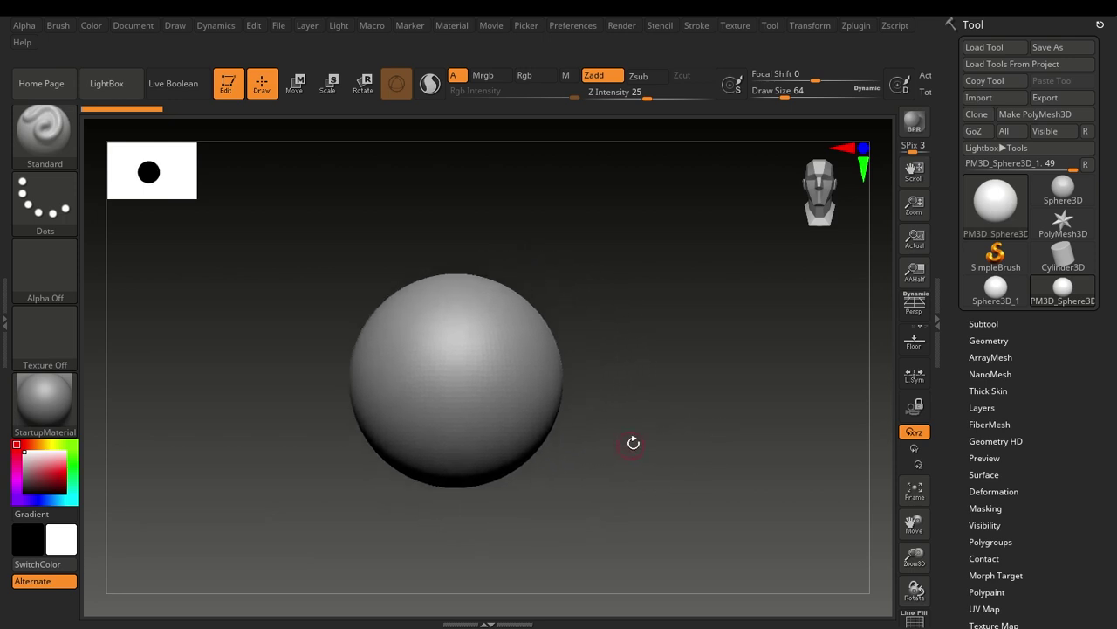
Mask the lower half of the sphere with a rectangular mask.
alt+drag(634, 443, 669, 399)
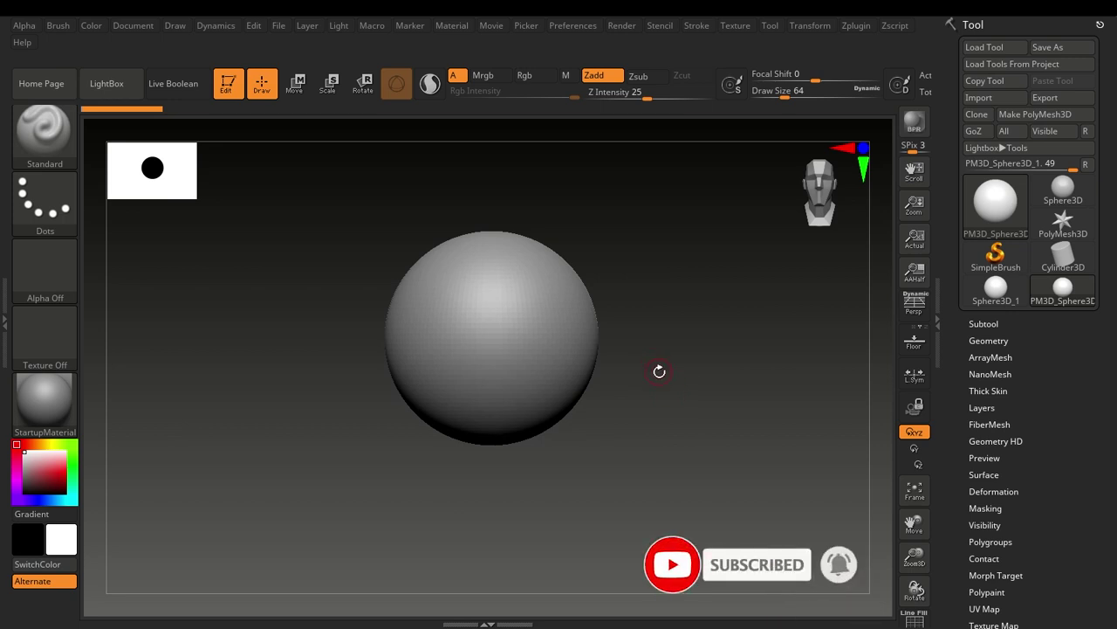
key(ctrl)
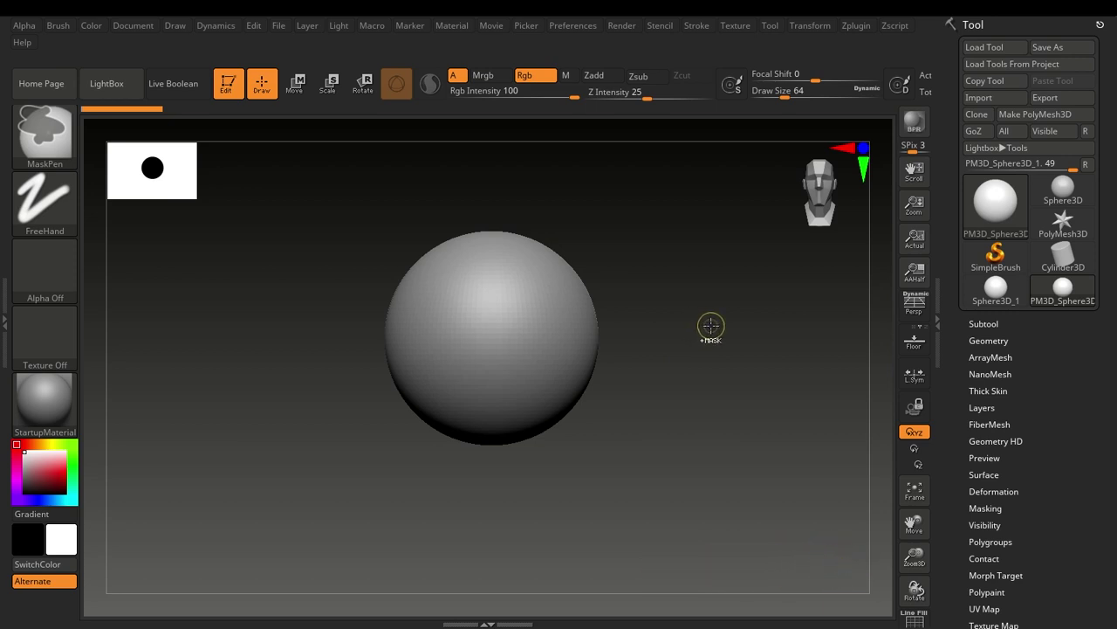
ctrl+drag(717, 335, 720, 384)
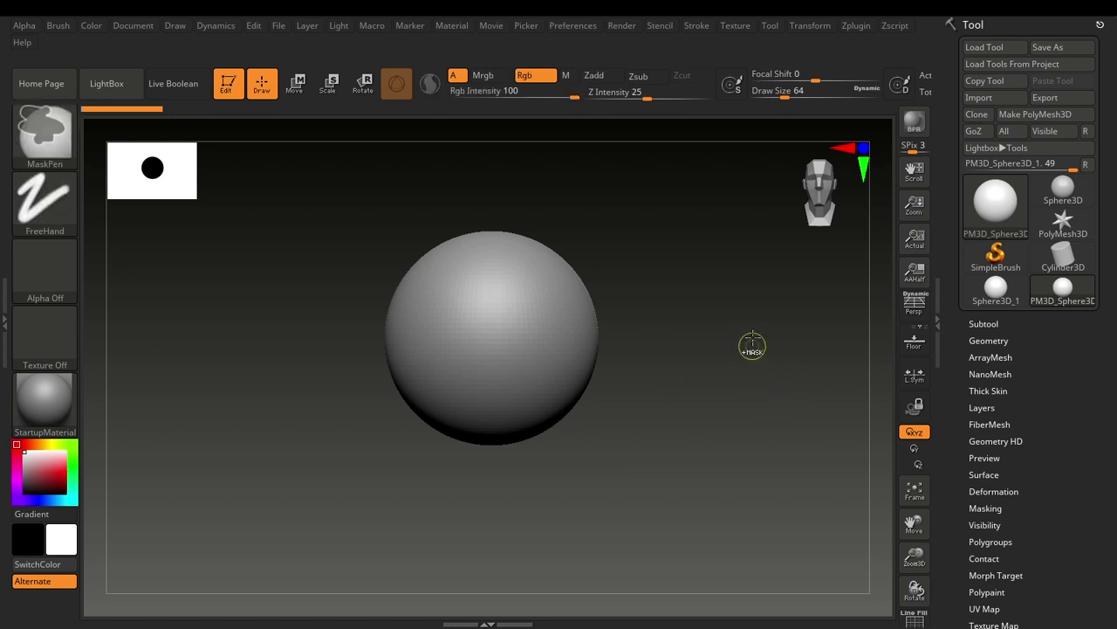
mouse_move(759, 318)
ctrl+mouse_down()
mouse_move(605, 454)
mouse_move(511, 500)
mouse_move(538, 512)
mouse_move(591, 505)
mouse_move(487, 529)
ctrl+mouse_up()
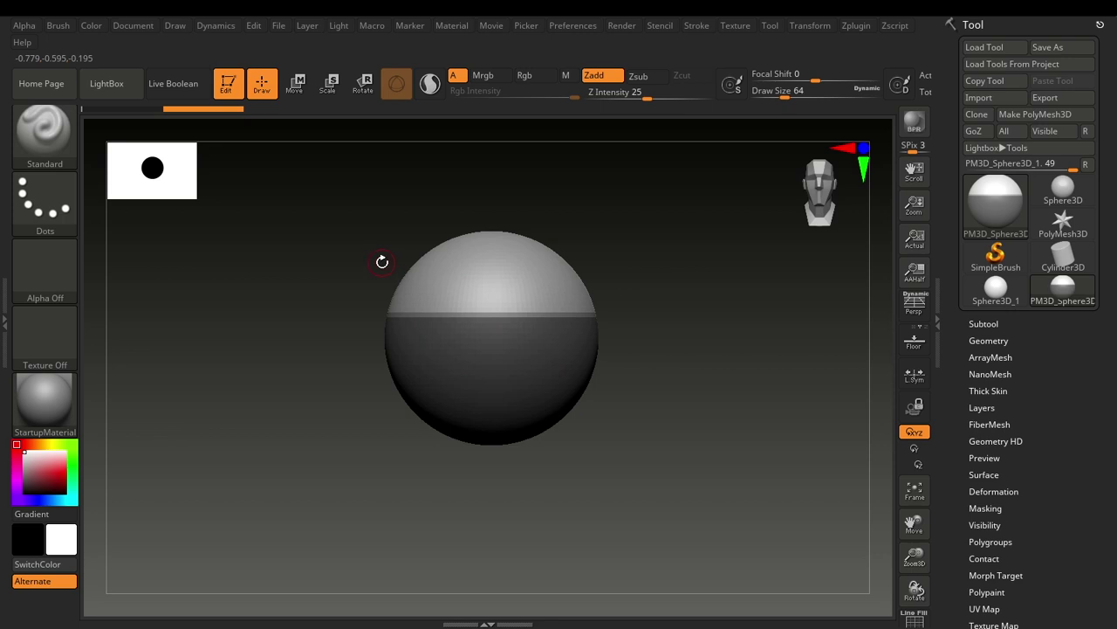
Choose the Move brush and enlarge its draw size to about 393.
key(b)
key(m)
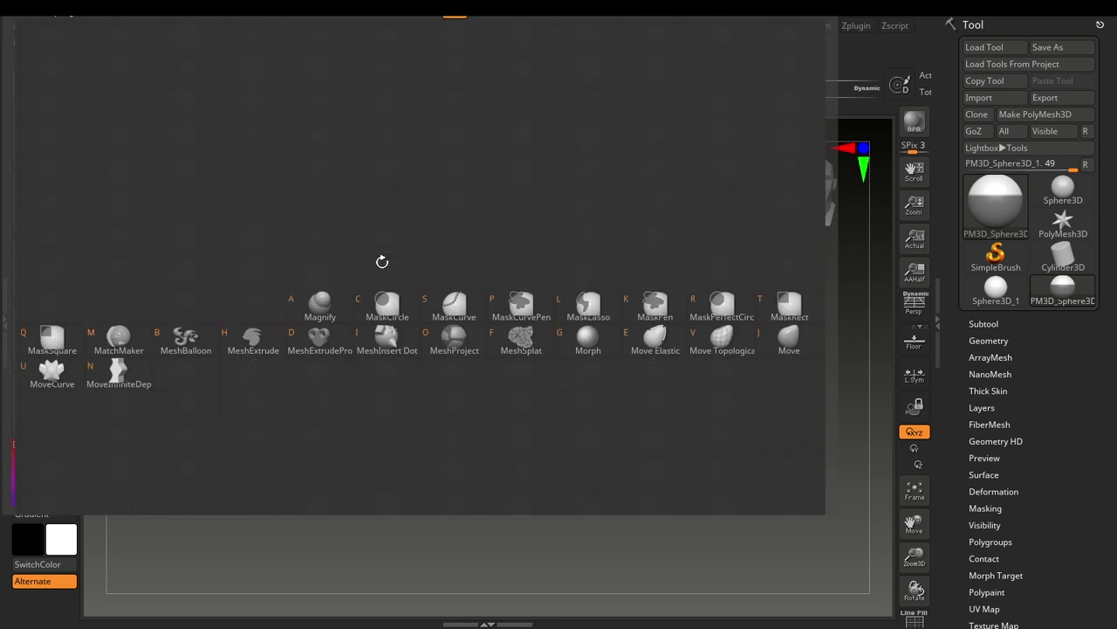
click(773, 342)
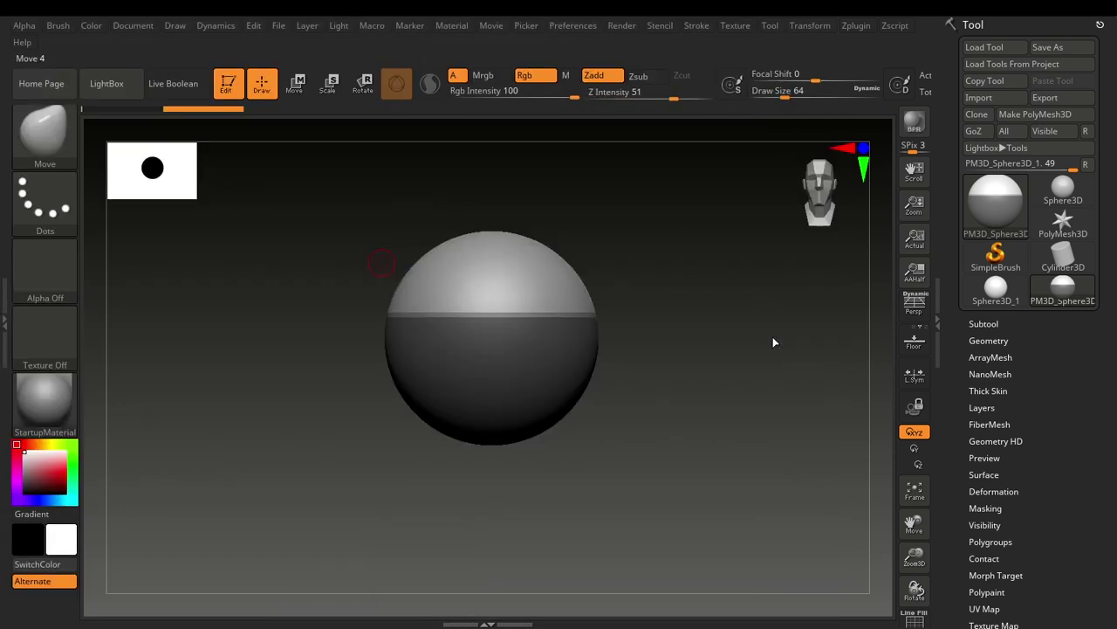
key(s)
click(492, 288)
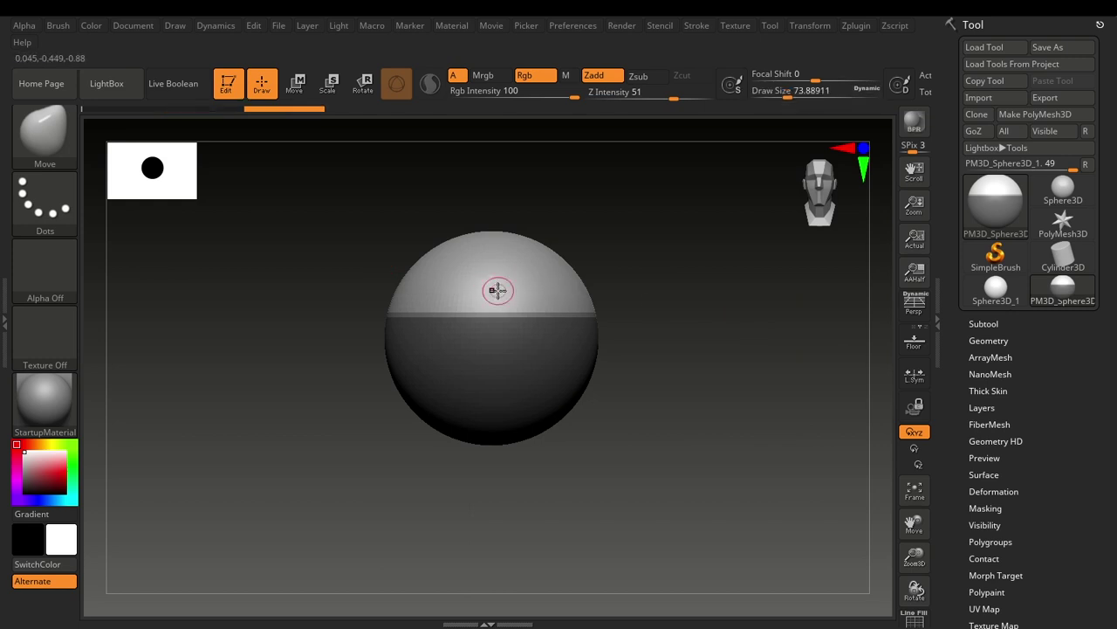
key(s)
drag(498, 291, 531, 291)
key(s)
click(541, 269)
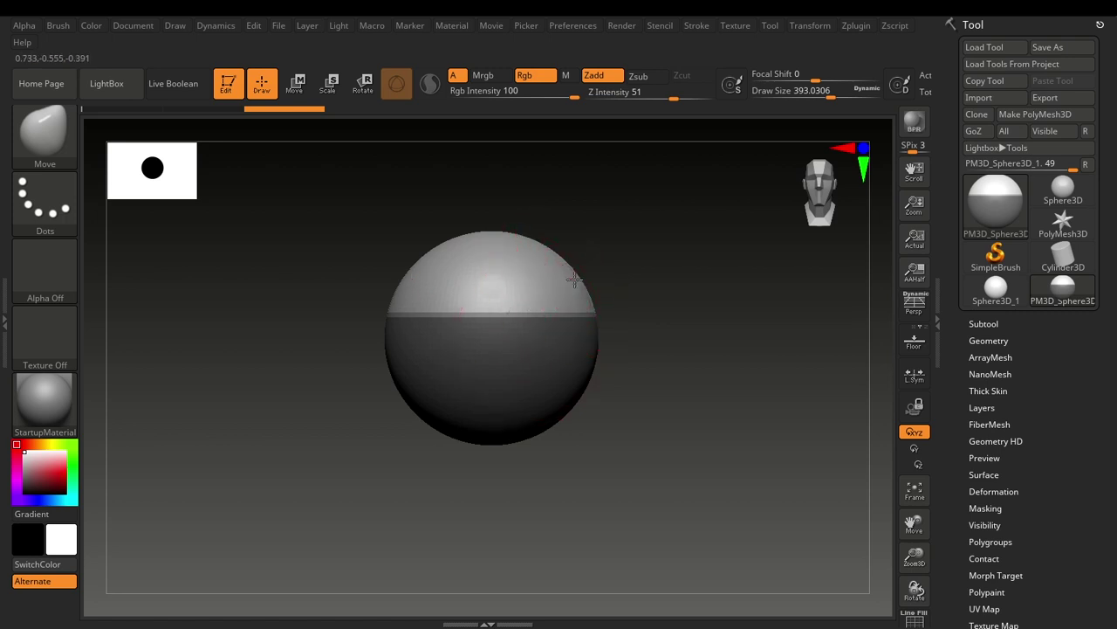
Pull the unmasked upper half outward with the Move brush and test the brush on the masked lower half.
mouse_move(575, 280)
mouse_down()
mouse_move(606, 272)
mouse_move(556, 239)
mouse_up()
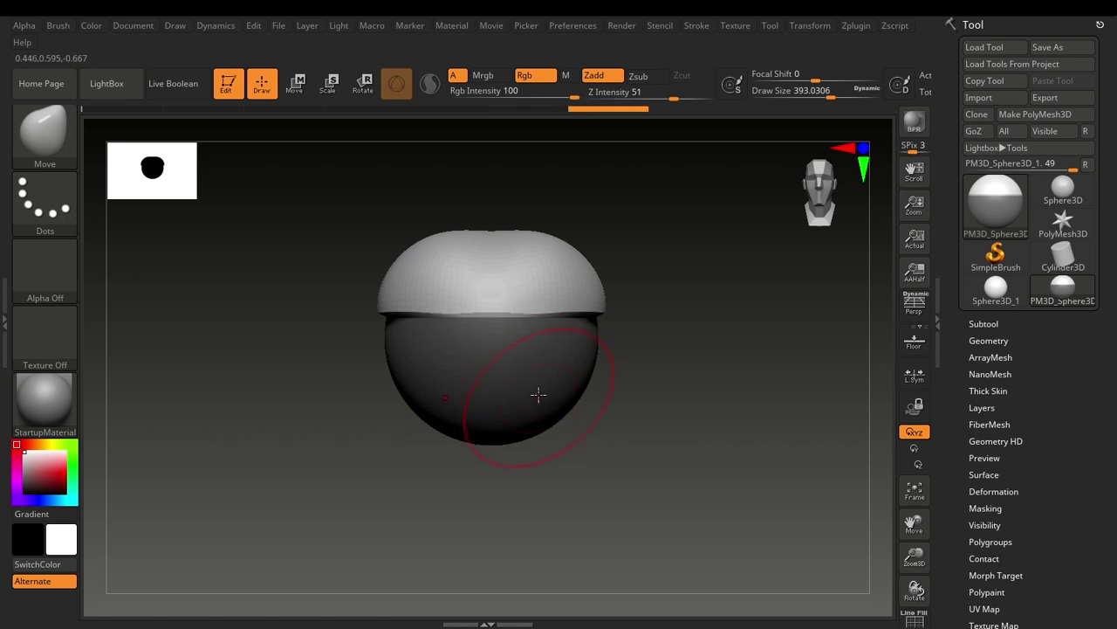
drag(539, 395, 539, 397)
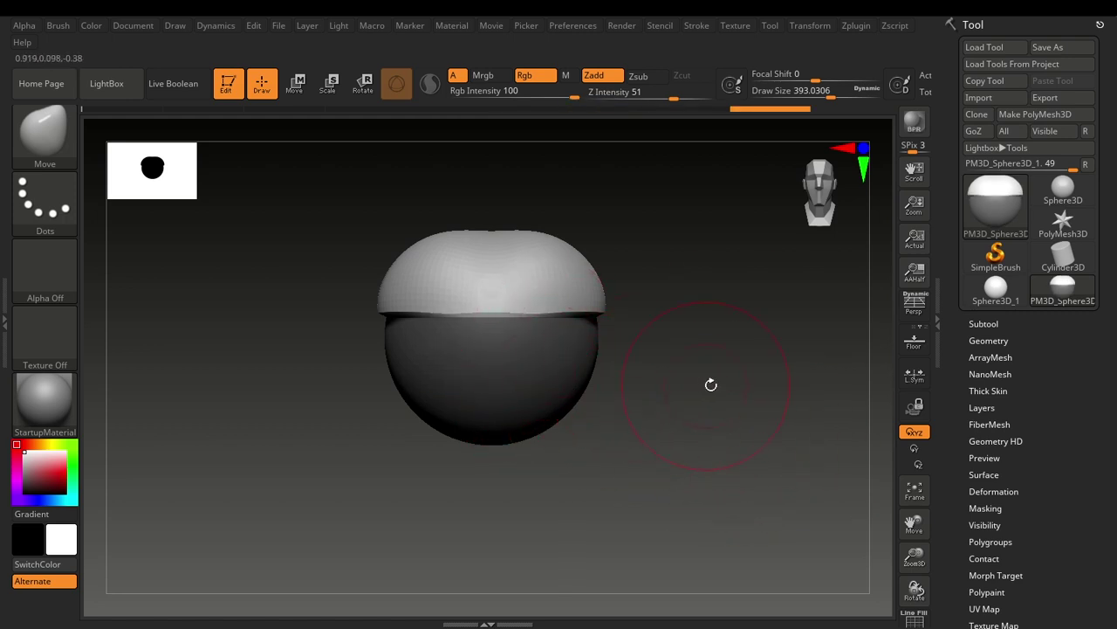
Invert the mask and pull the lower half of the sphere outward with the Move brush.
key(ctrl)
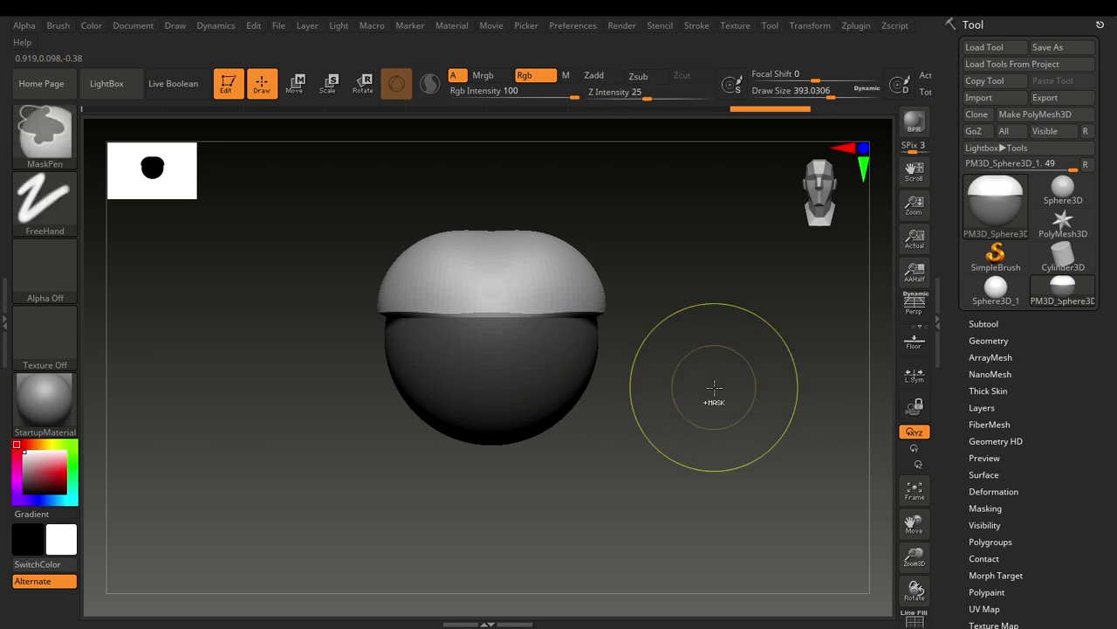
ctrl+click(714, 387)
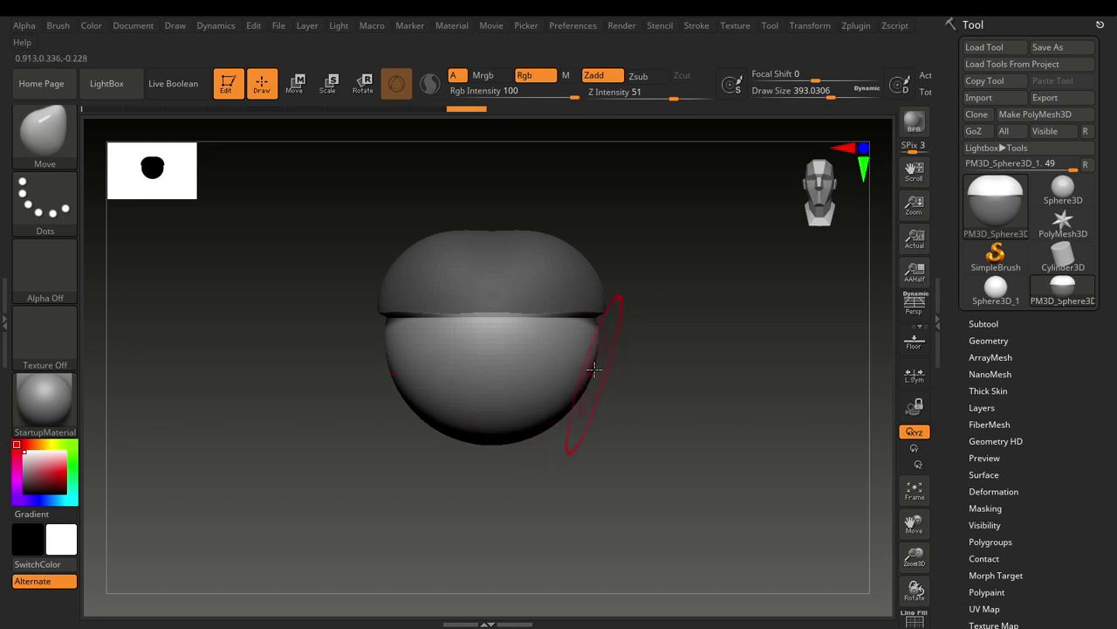
mouse_move(591, 345)
mouse_down()
mouse_move(607, 364)
mouse_move(573, 395)
mouse_up()
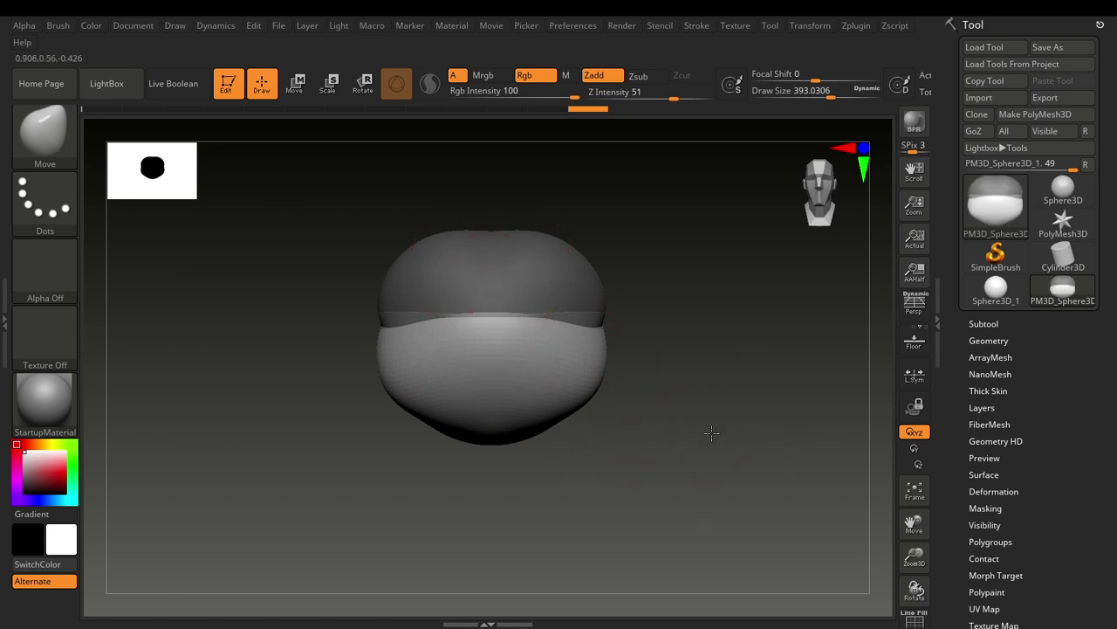
mouse_move(709, 430)
mouse_down()
mouse_move(659, 441)
mouse_move(725, 444)
mouse_move(716, 444)
mouse_up()
Undo the deformations and the mask inversion, back to the round sphere with its lower half masked.
ctrl+click(594, 398)
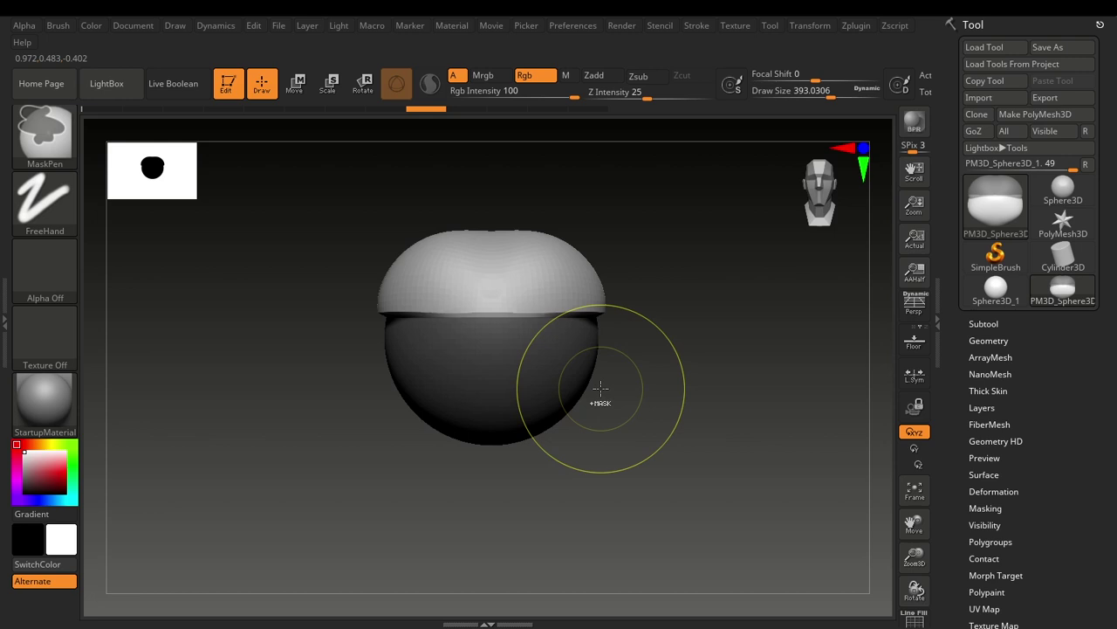
key(ctrl+z)
key(ctrl+z)
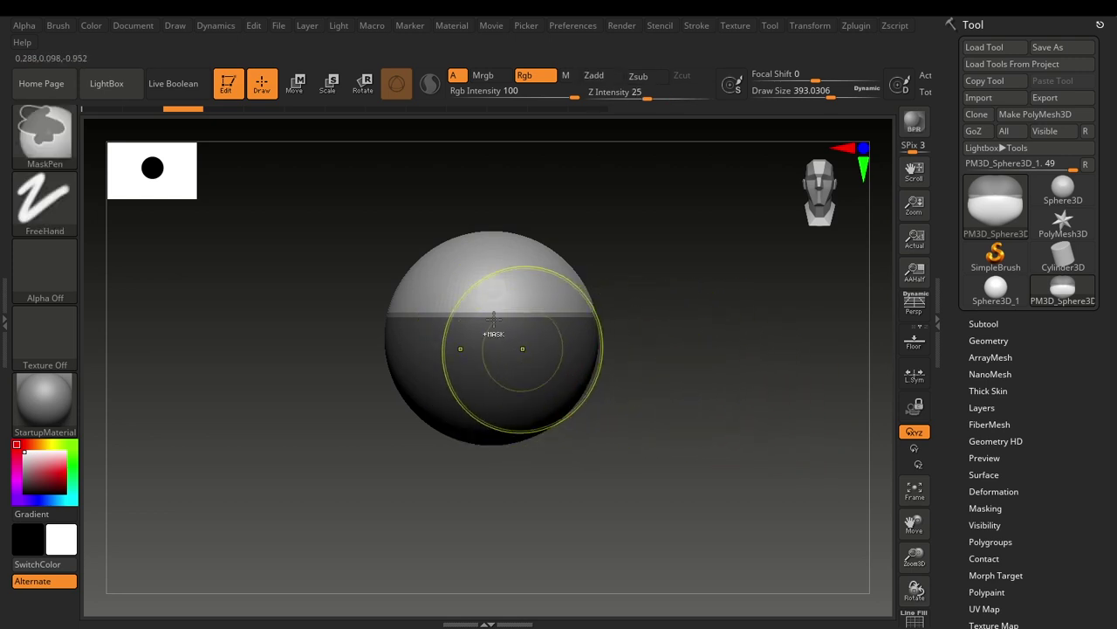
Blur the mask's border with repeated passes to get a soft transition across the sphere.
ctrl+click(537, 299)
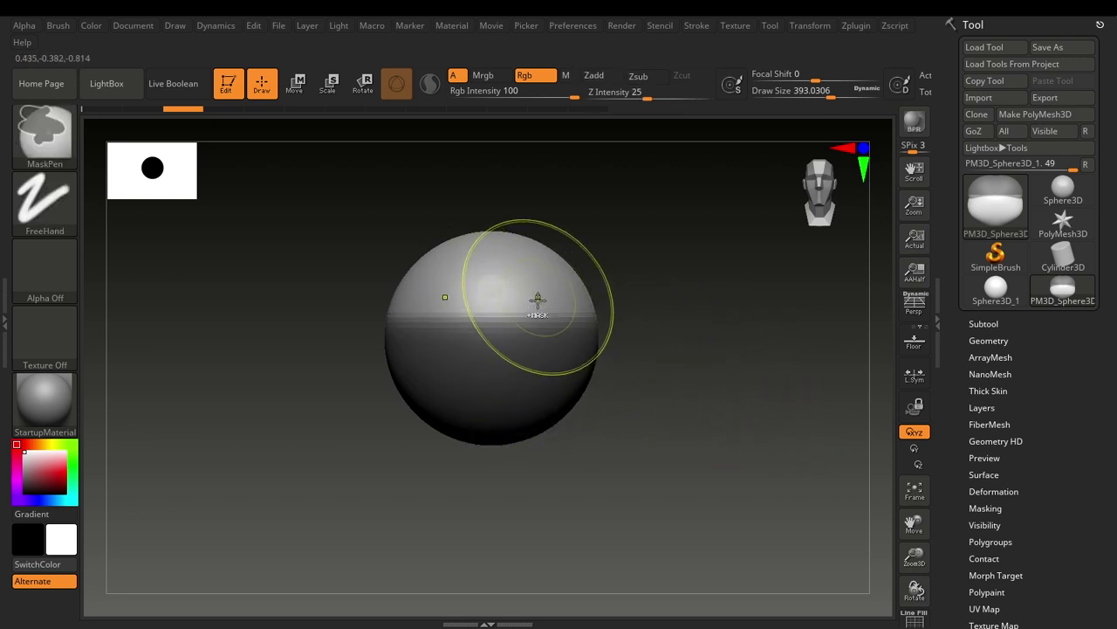
ctrl+click(547, 288)
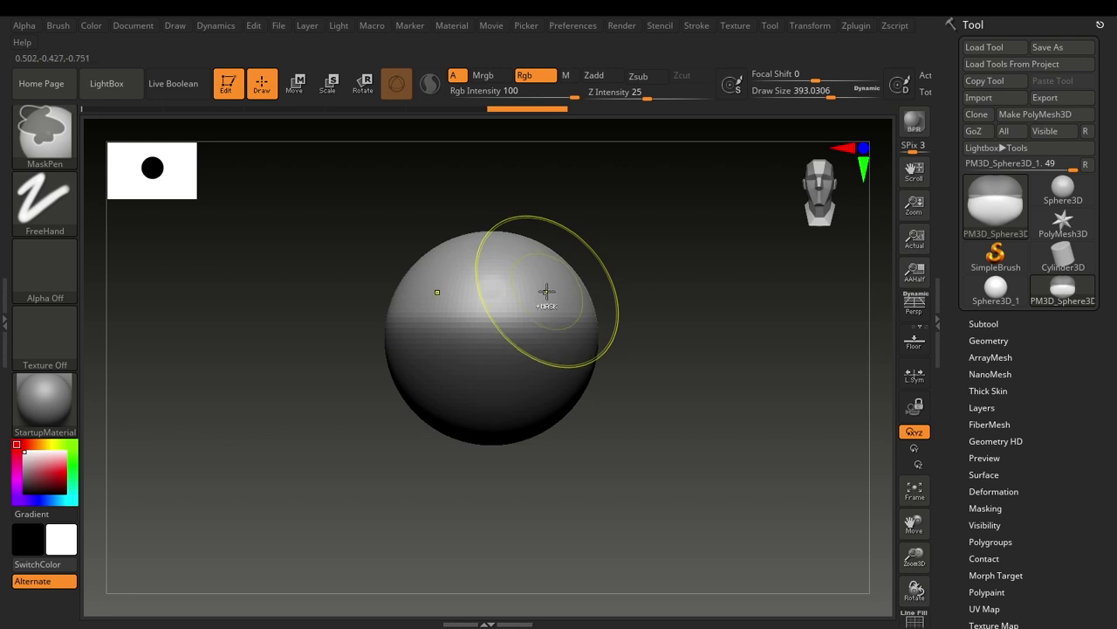
key(ctrl)
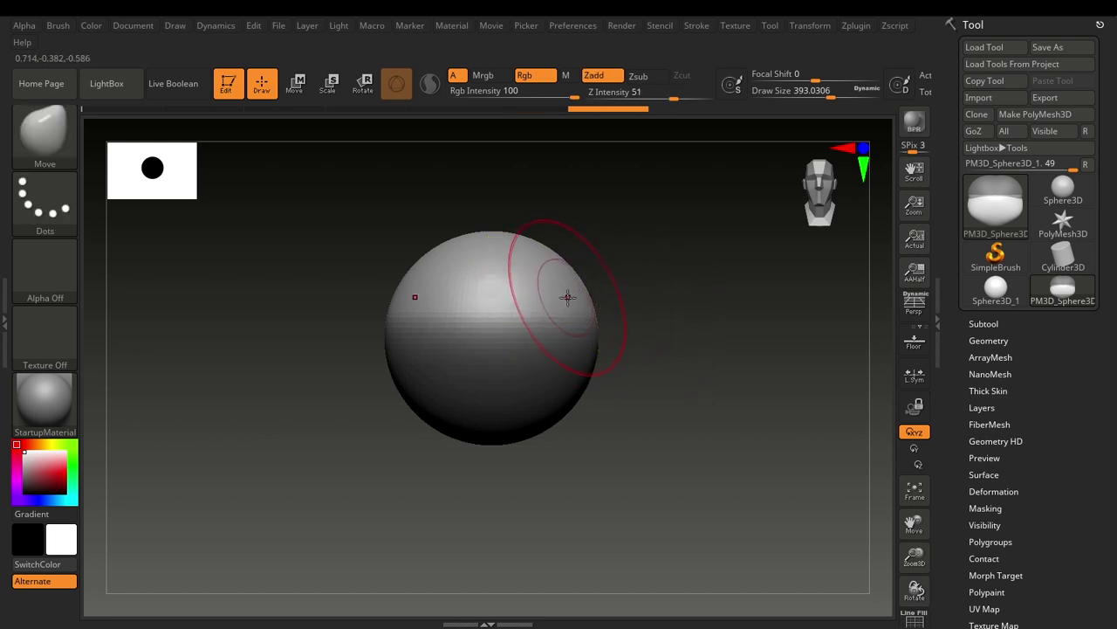
Pull the upper half and the soft mask border upward with the Move brush and inspect the transition from several angles.
drag(511, 250, 519, 219)
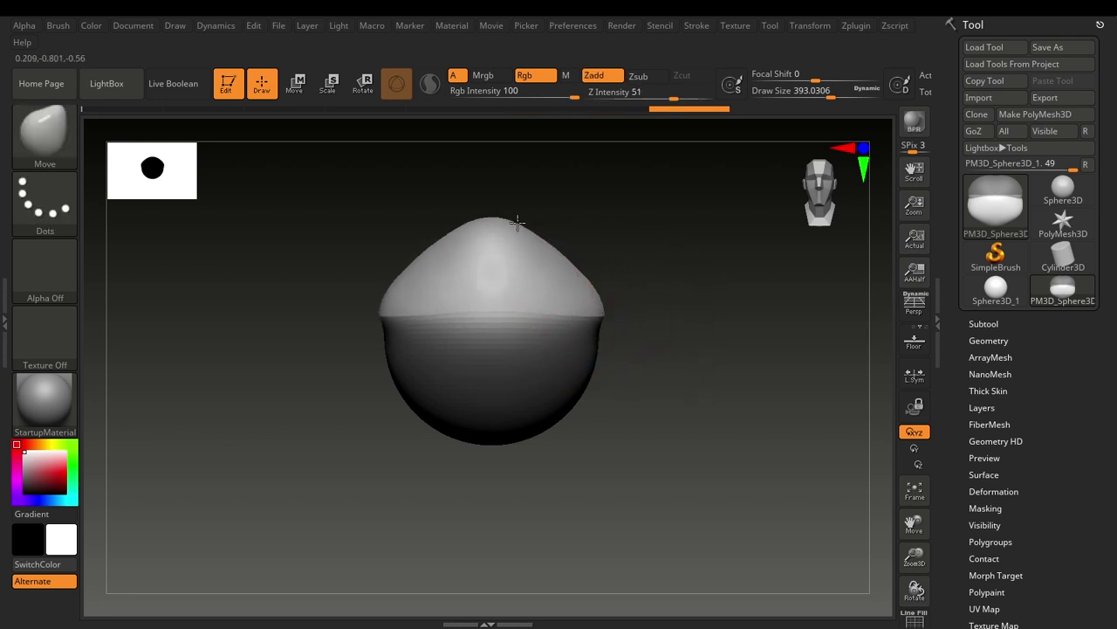
drag(503, 309, 506, 277)
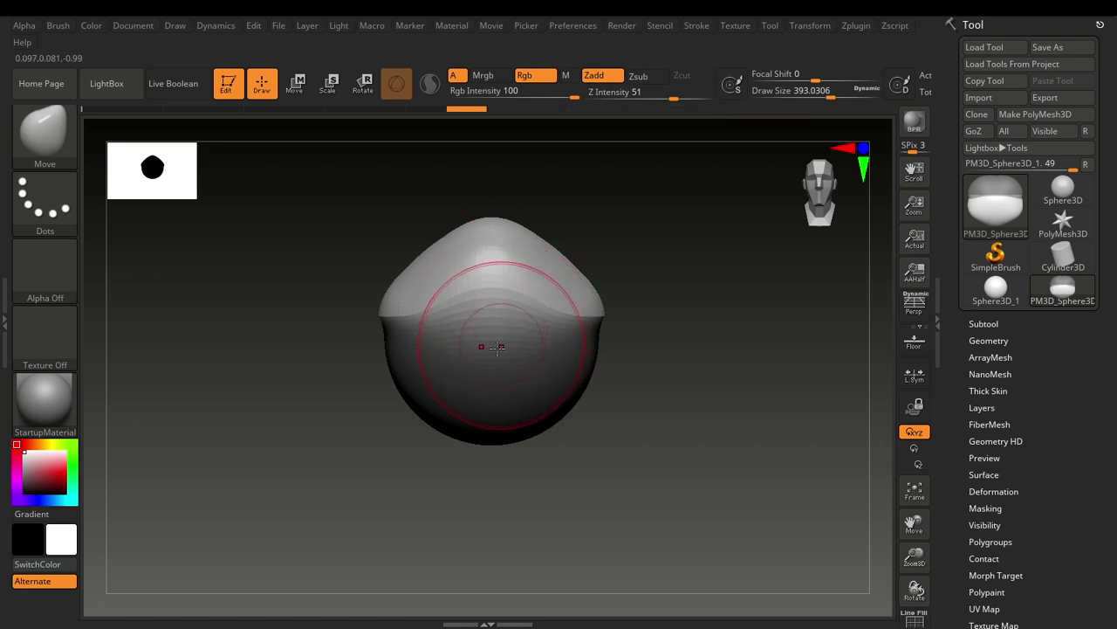
mouse_move(629, 393)
mouse_down()
mouse_move(651, 404)
mouse_move(560, 379)
mouse_up()
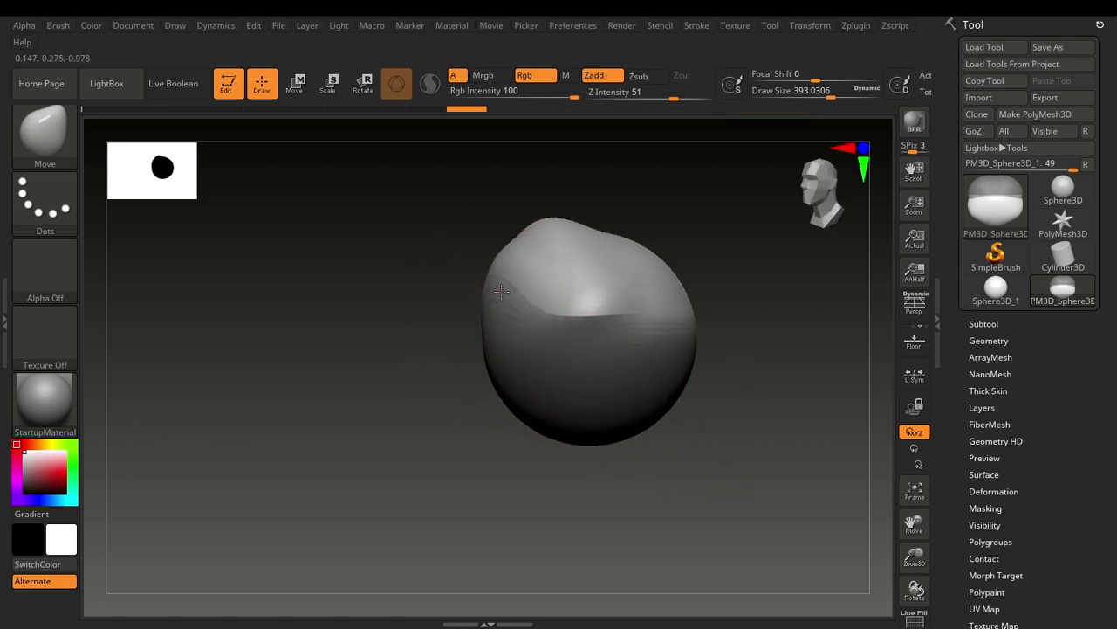
drag(501, 292, 521, 385)
drag(502, 480, 587, 436)
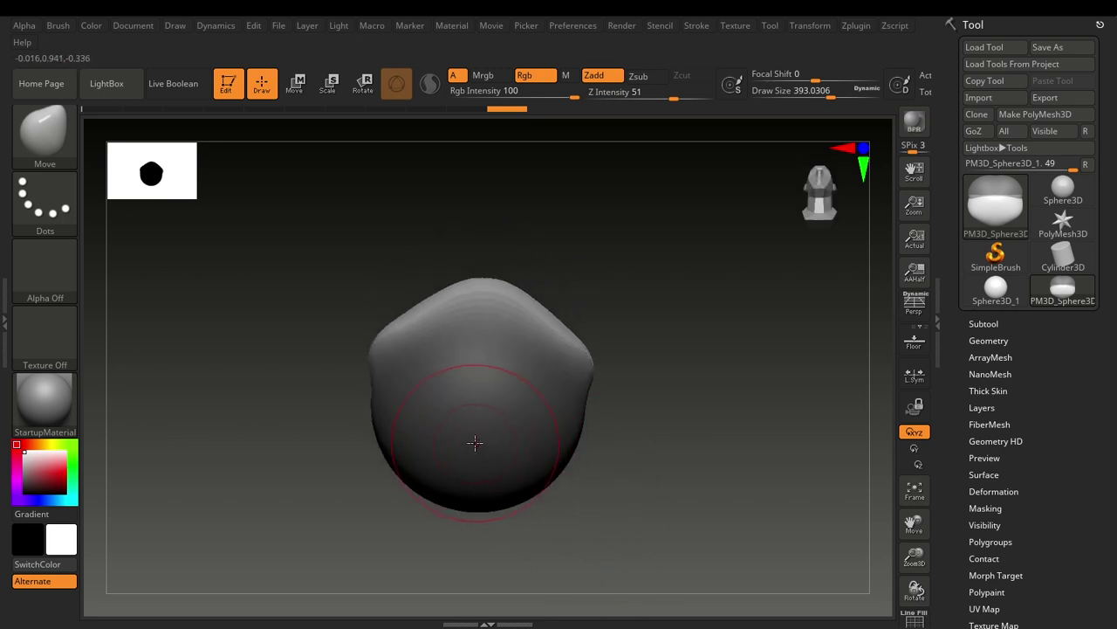
mouse_move(471, 445)
mouse_down()
mouse_move(489, 410)
mouse_move(456, 352)
mouse_move(653, 412)
mouse_move(506, 332)
mouse_up()
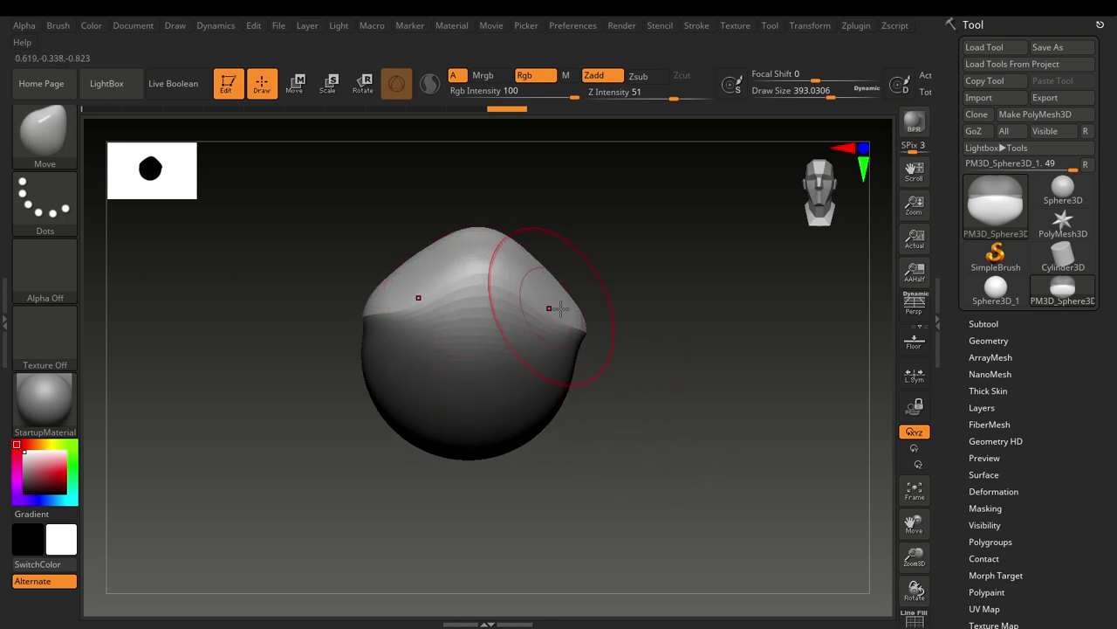
mouse_move(619, 323)
mouse_down()
mouse_move(631, 337)
mouse_move(619, 354)
mouse_up()
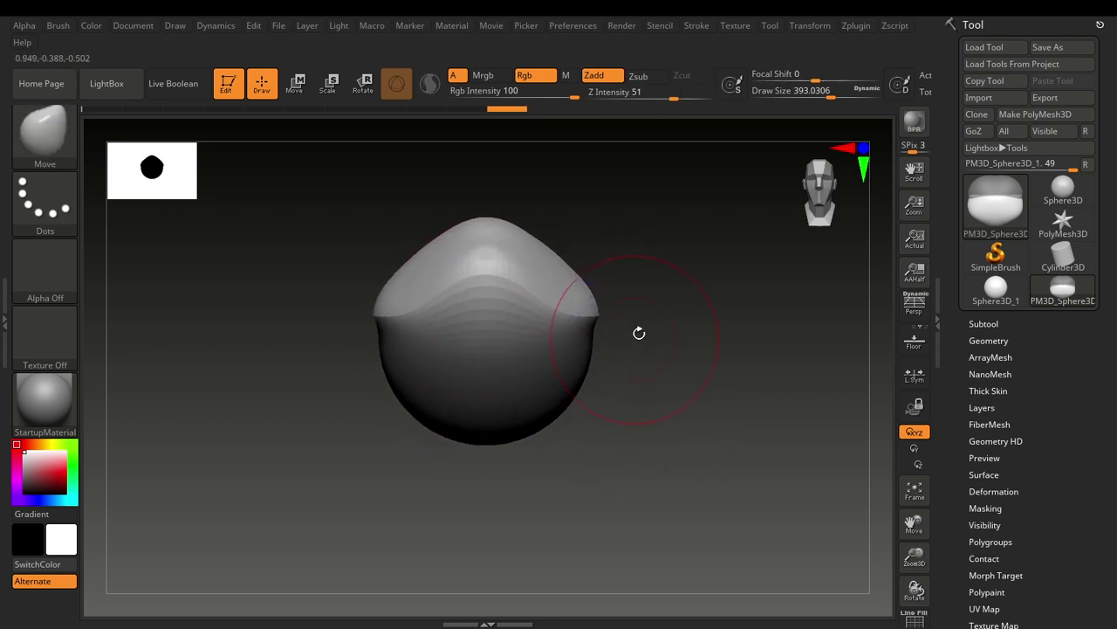
Undo the Move brush strokes to restore the round sphere with its blurred mask.
key(ctrl)
key(ctrl+z)
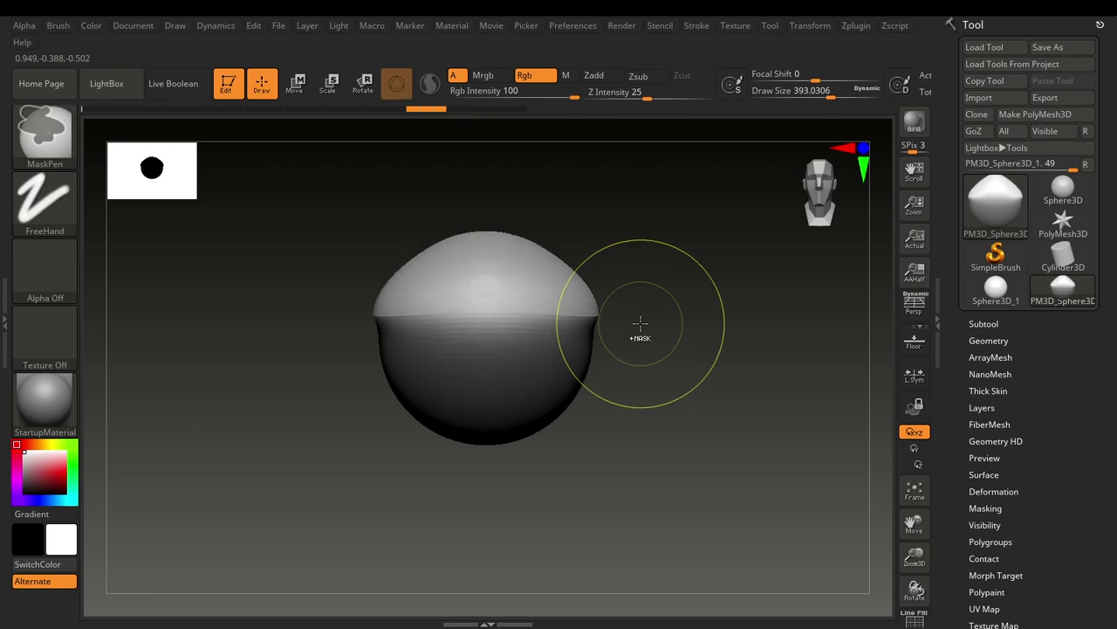
key(ctrl+z)
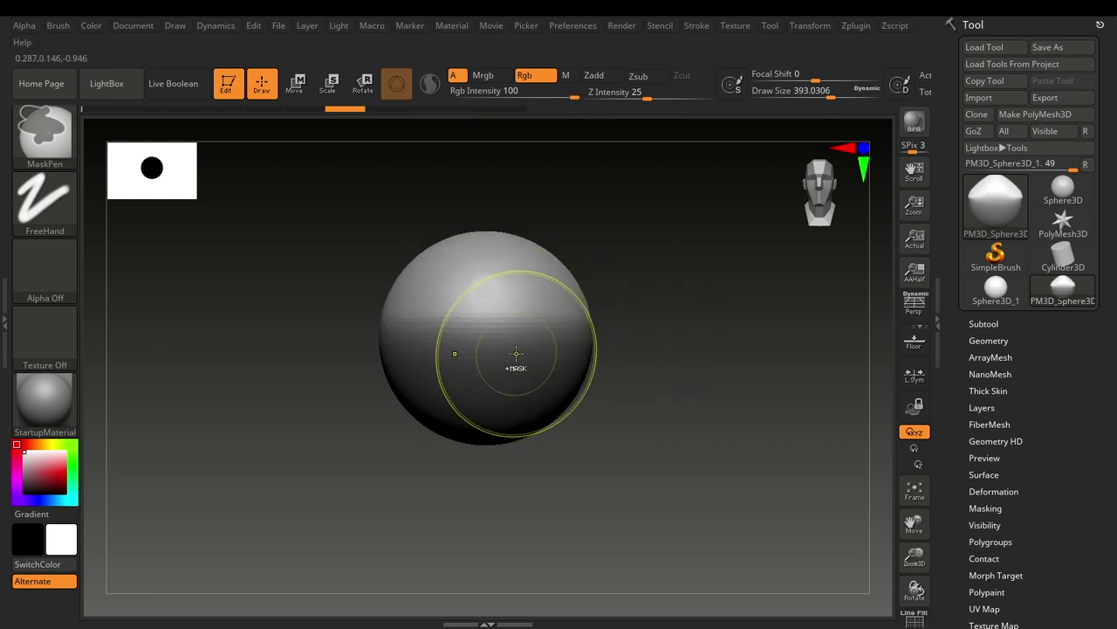
Blur the mask border once more and sharpen it with repeated passes to a crisp edge.
ctrl+click(512, 355)
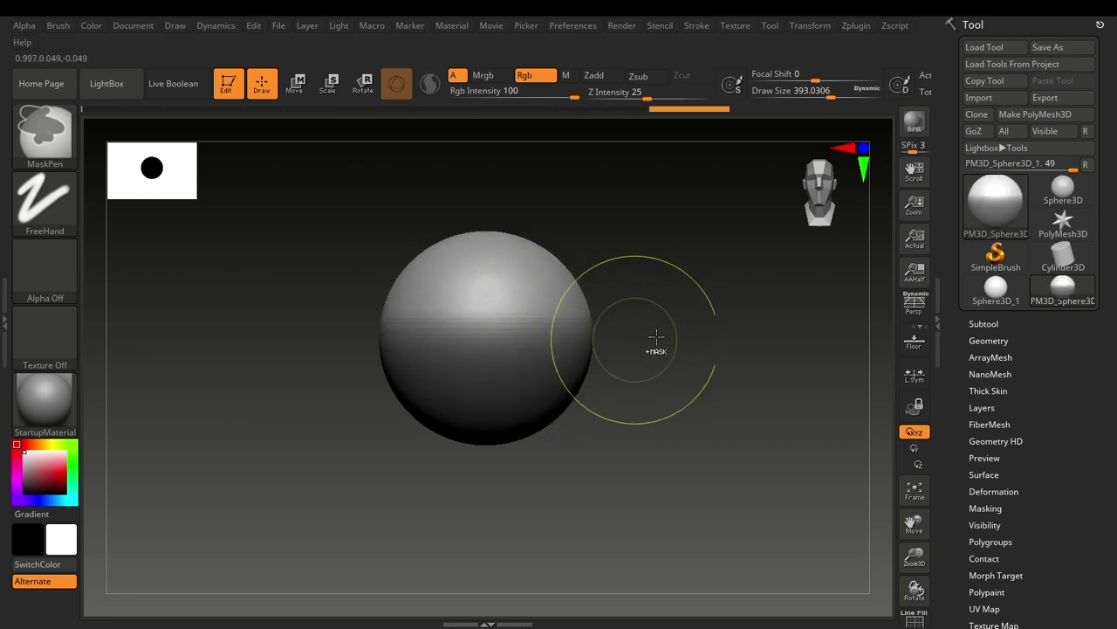
ctrl+alt+click(508, 344)
ctrl+alt+click(508, 347)
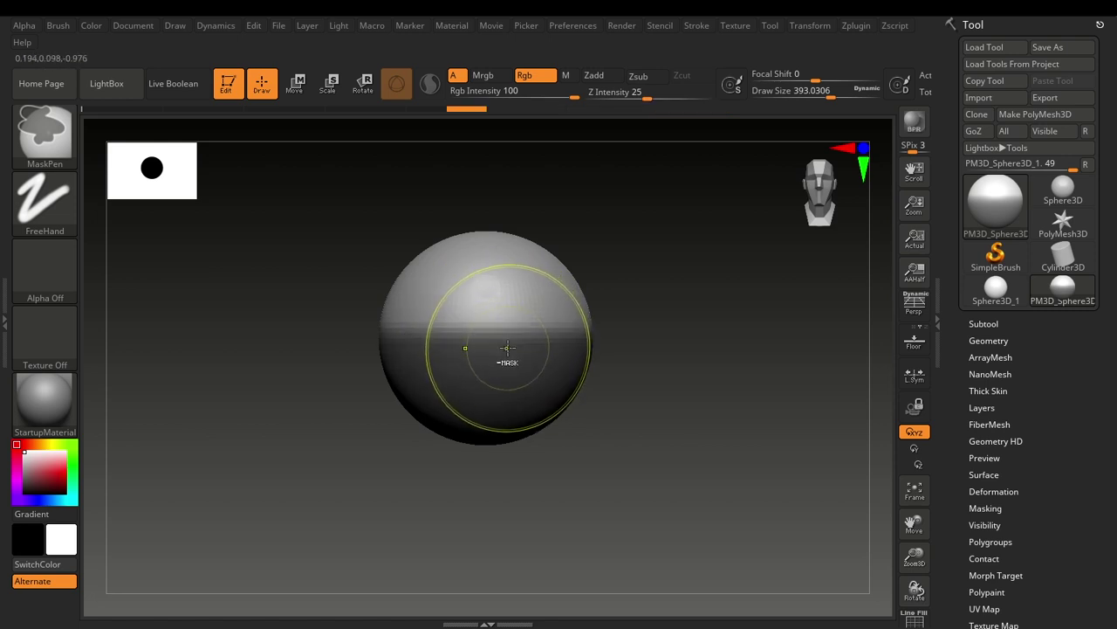
ctrl+alt+click(529, 374)
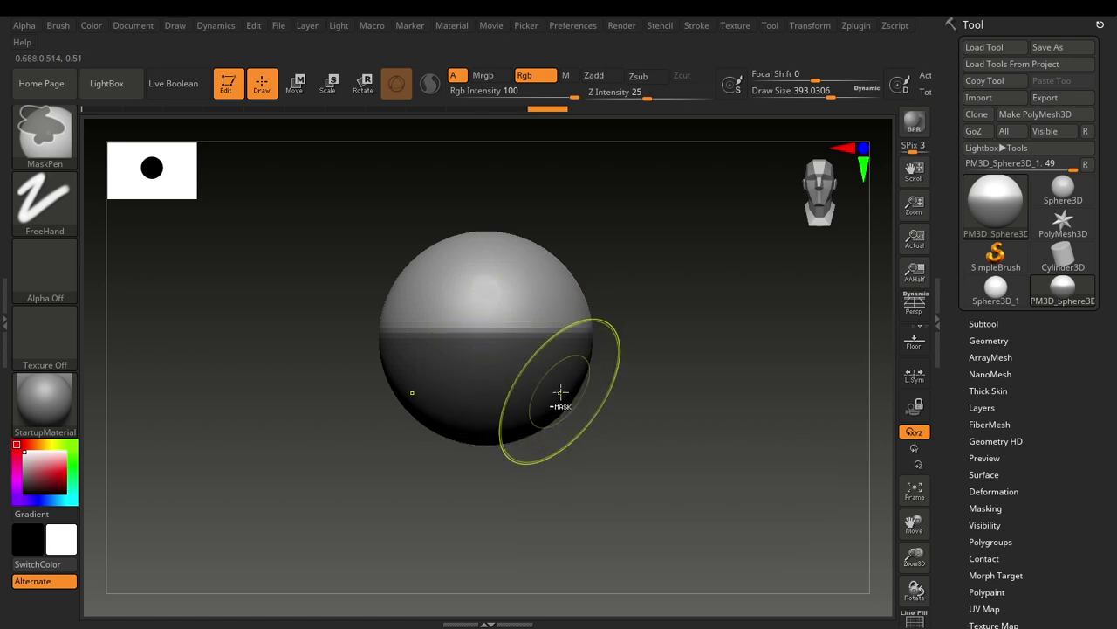
Clear the mask and mask the sphere's lower half again with a rectangular mask.
mouse_move(710, 396)
ctrl+mouse_down()
mouse_move(644, 458)
mouse_move(637, 391)
ctrl+mouse_up()
mouse_move(711, 453)
ctrl+mouse_down()
mouse_move(632, 408)
mouse_move(404, 375)
mouse_move(366, 337)
ctrl+mouse_up()
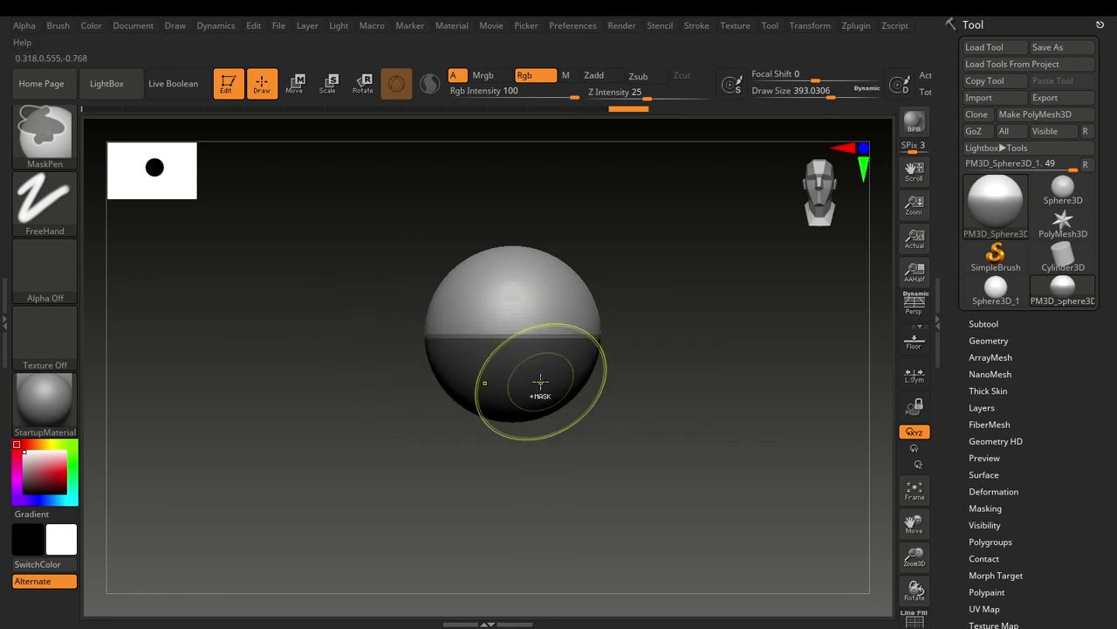
Invert the mask repeatedly, ending with the upper half of the sphere masked.
ctrl+click(721, 345)
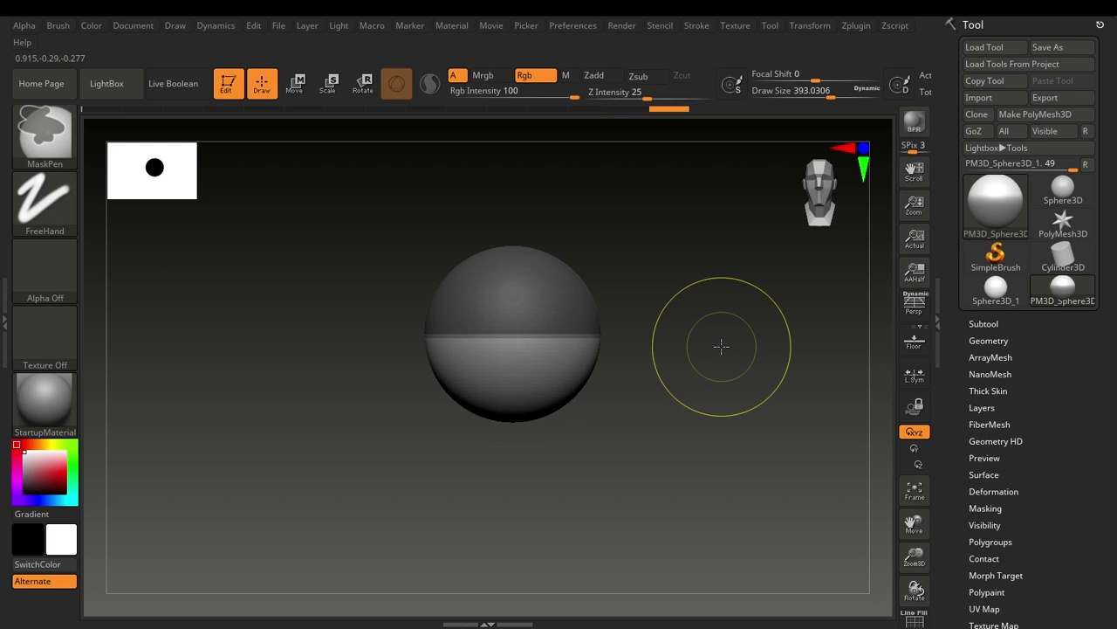
ctrl+click(721, 346)
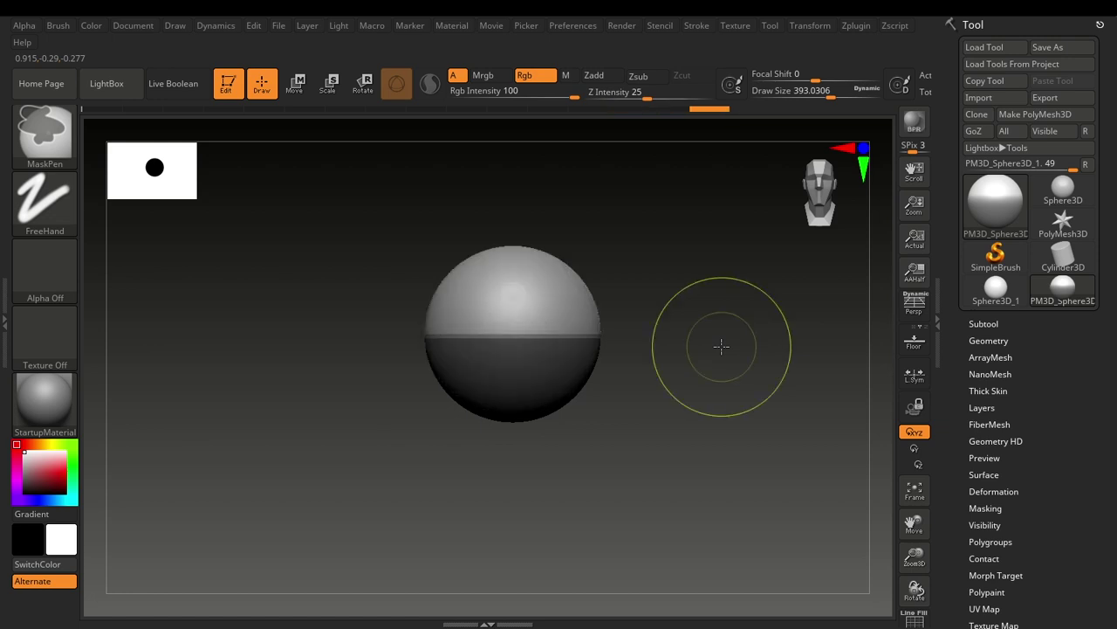
ctrl+click(721, 345)
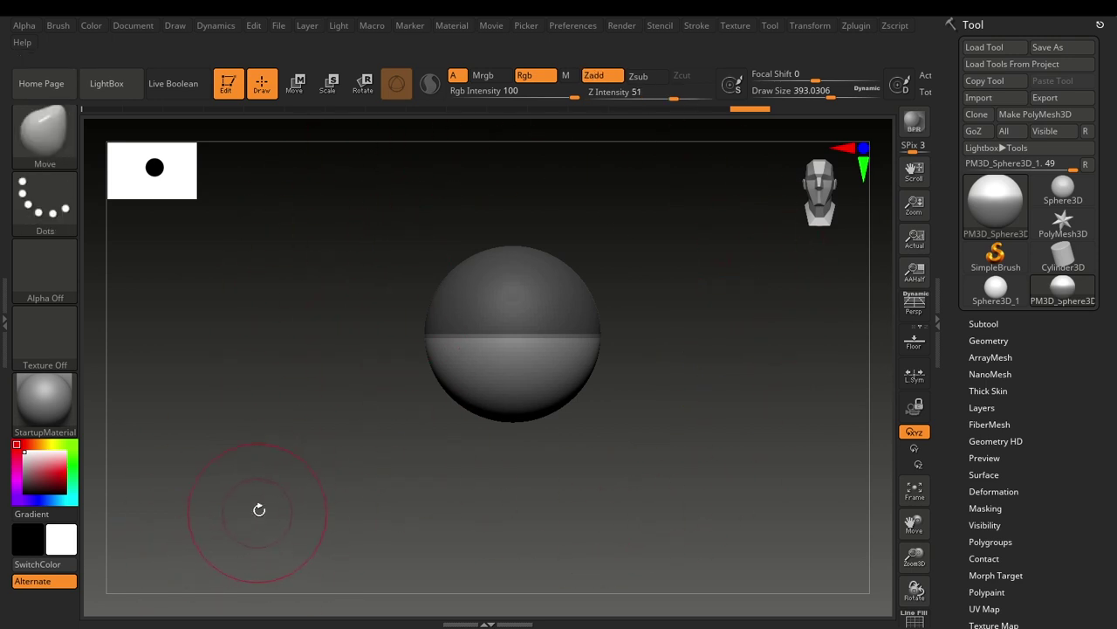
Blur the border of the upper-half mask with several passes.
key(ctrl)
ctrl+click(527, 371)
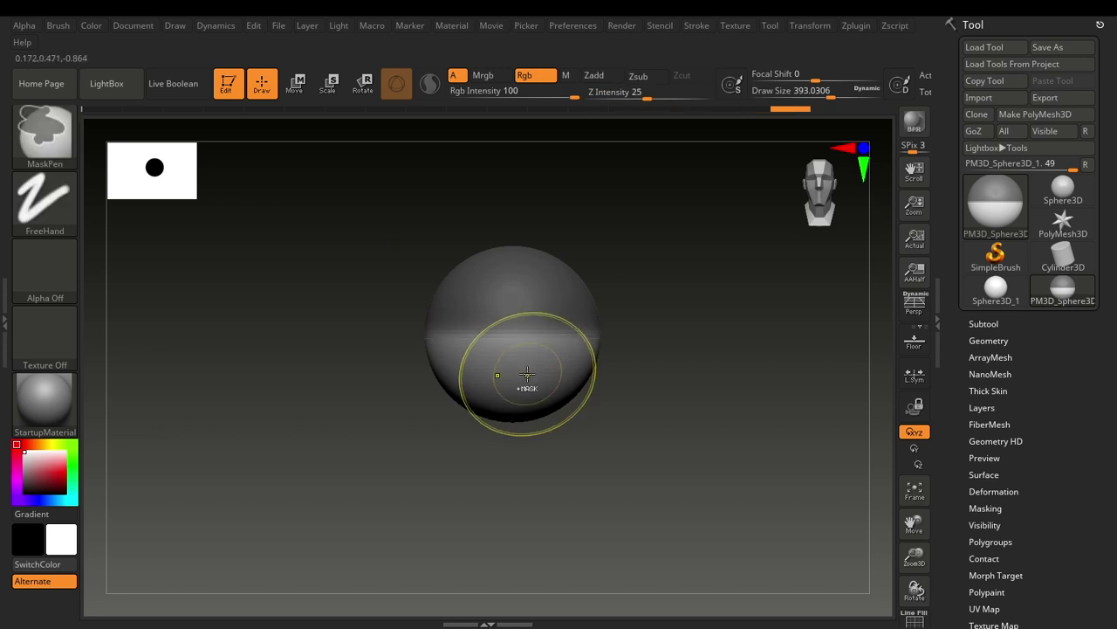
ctrl+click(528, 371)
ctrl+click(512, 334)
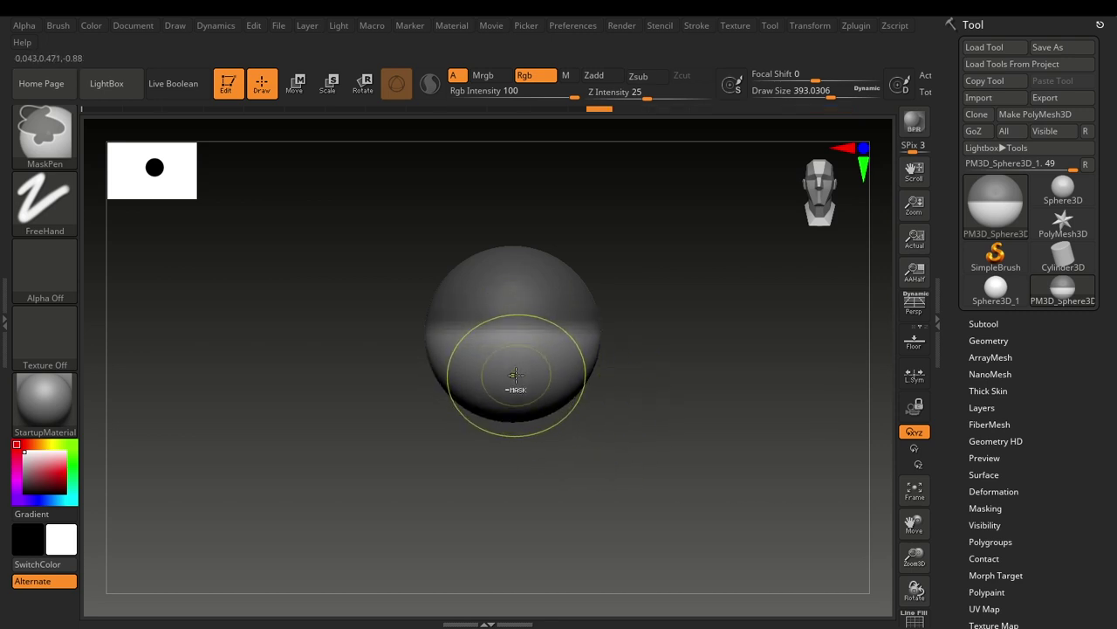
Sharpen the border of the upper-half mask and clear the mask from the sphere.
ctrl+alt+click(516, 378)
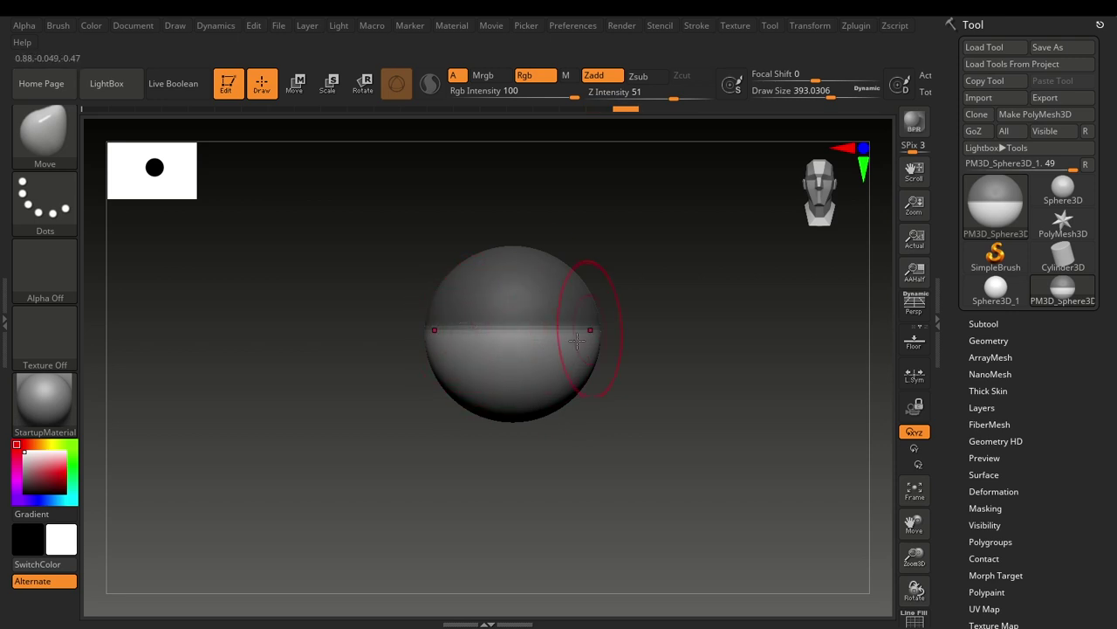
ctrl+drag(718, 324, 683, 392)
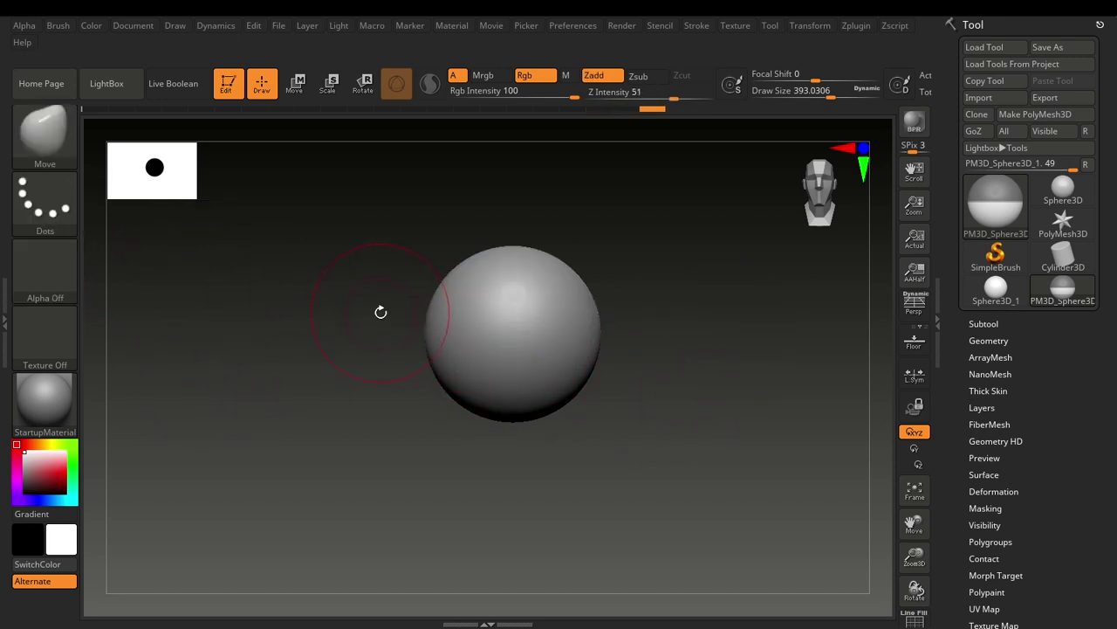
Filter the brush list to brushes starting with M and choose MaskPen as the masking brush.
key(ctrl)
key(ctrl)
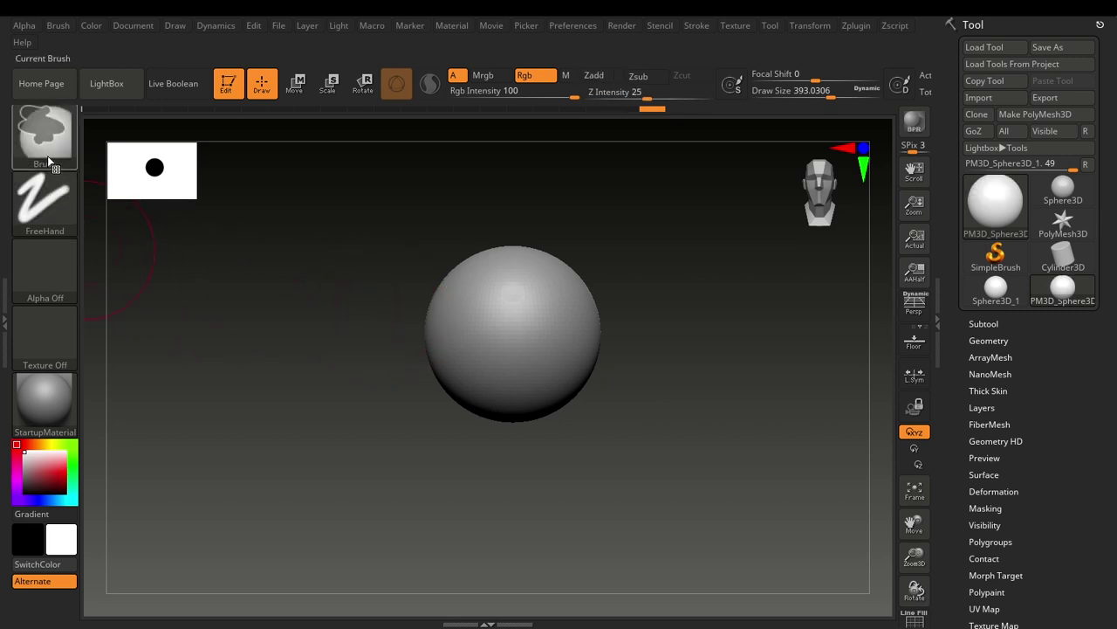
mouse_move(48, 158)
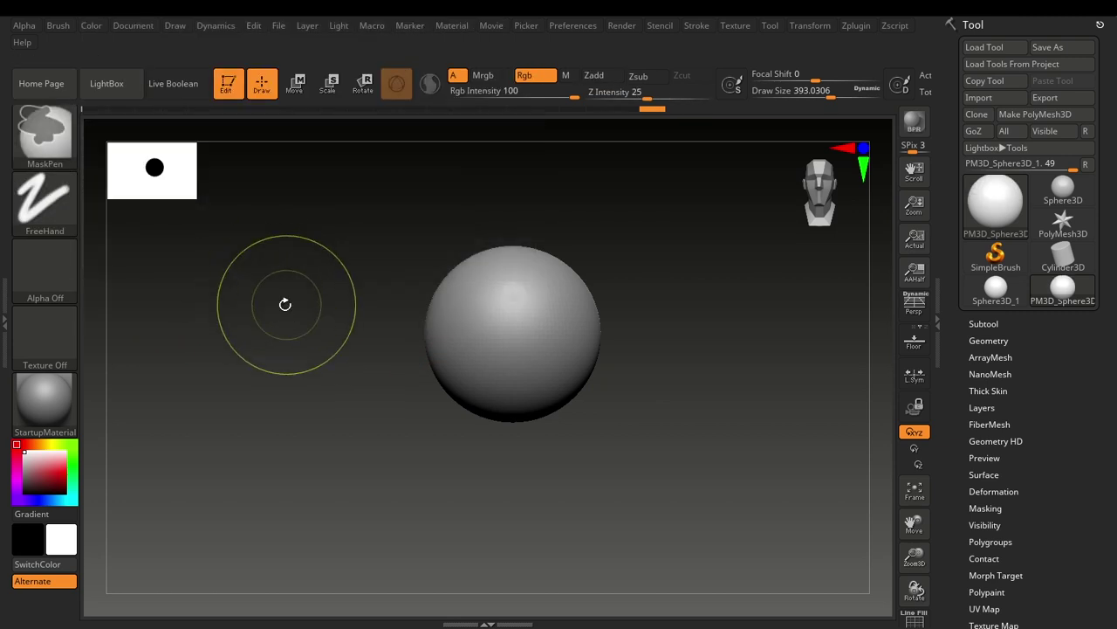
key(ctrl)
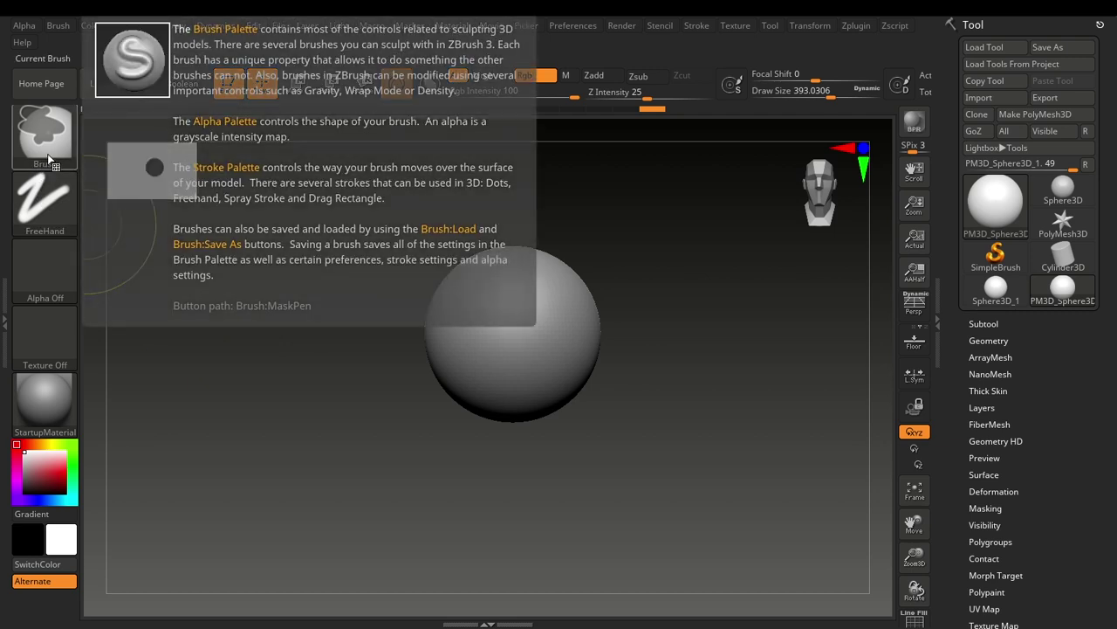
click(42, 157)
key(m)
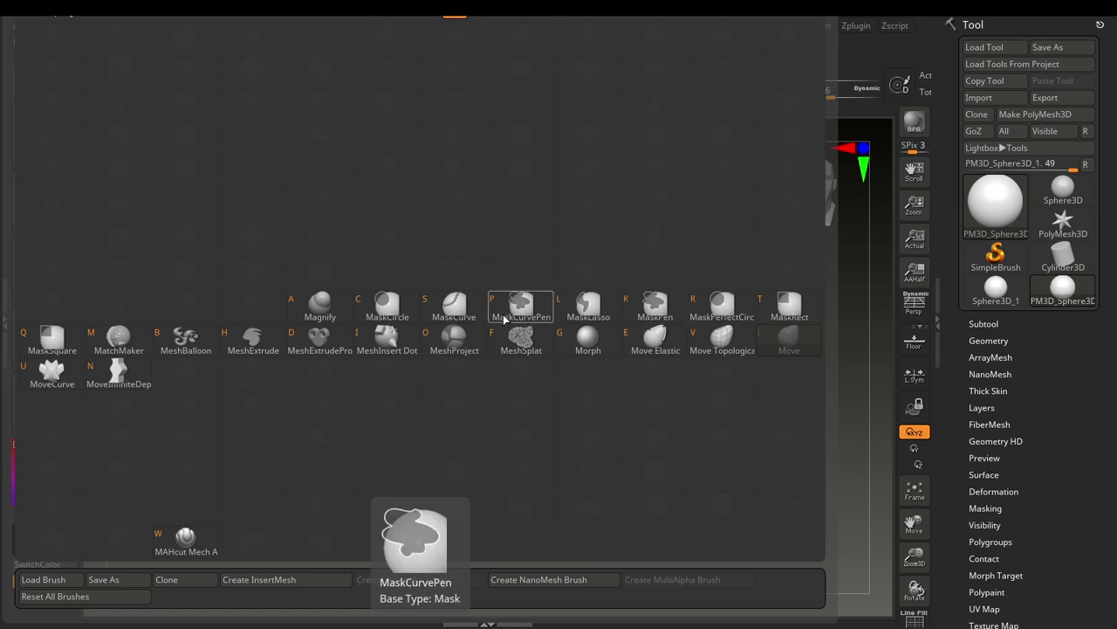
key(k)
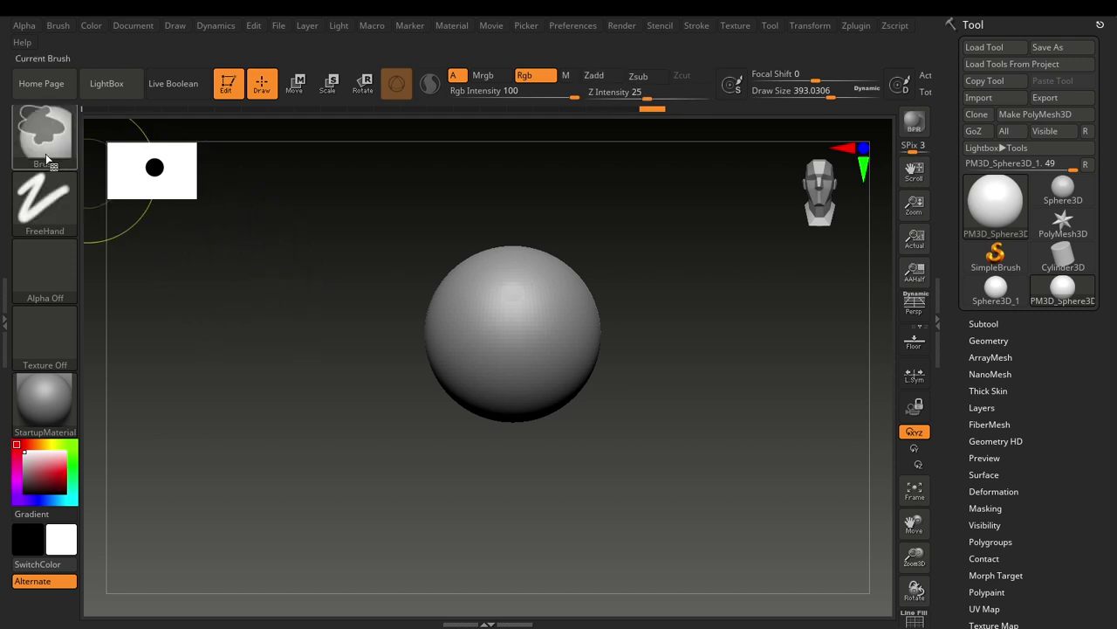
Assign the swirl-shaped Alpha 19 to the MaskPen brush.
mouse_move(38, 148)
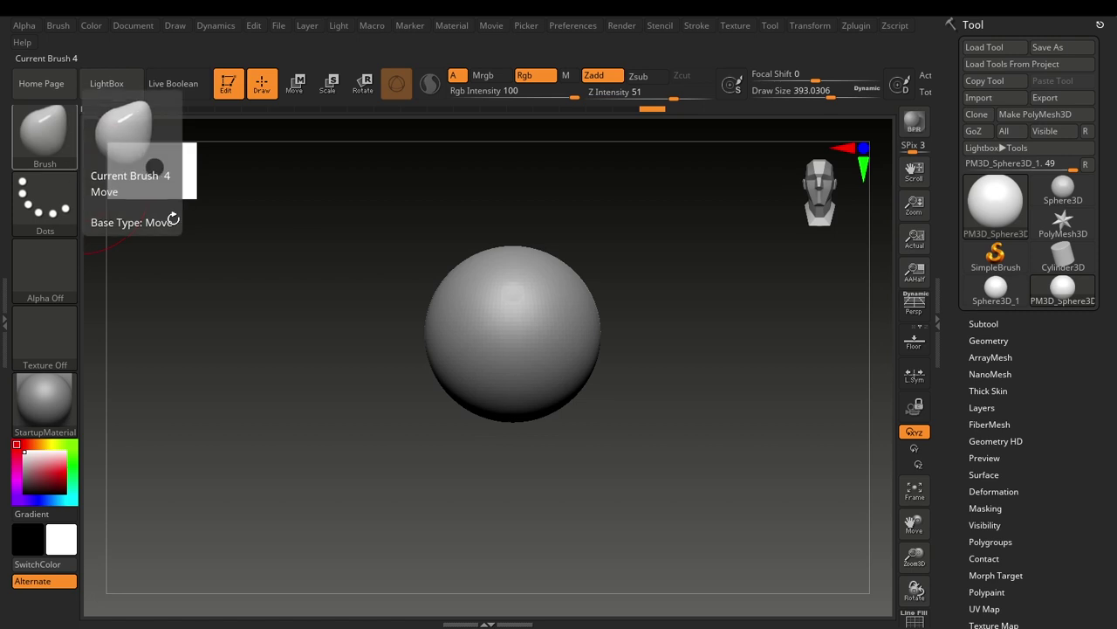
key(ctrl)
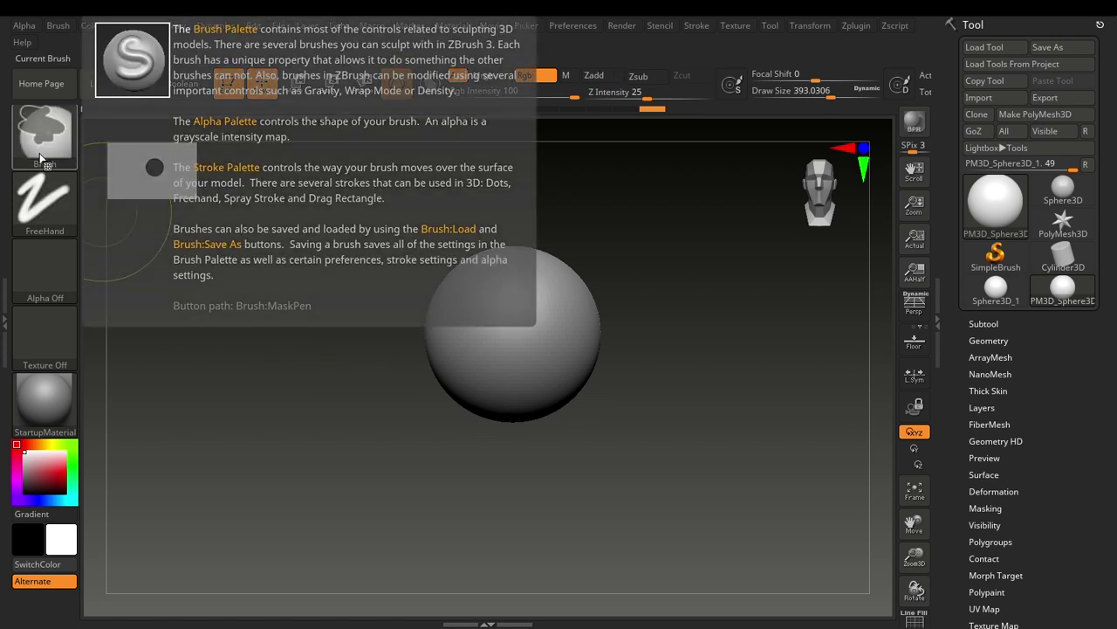
mouse_move(44, 214)
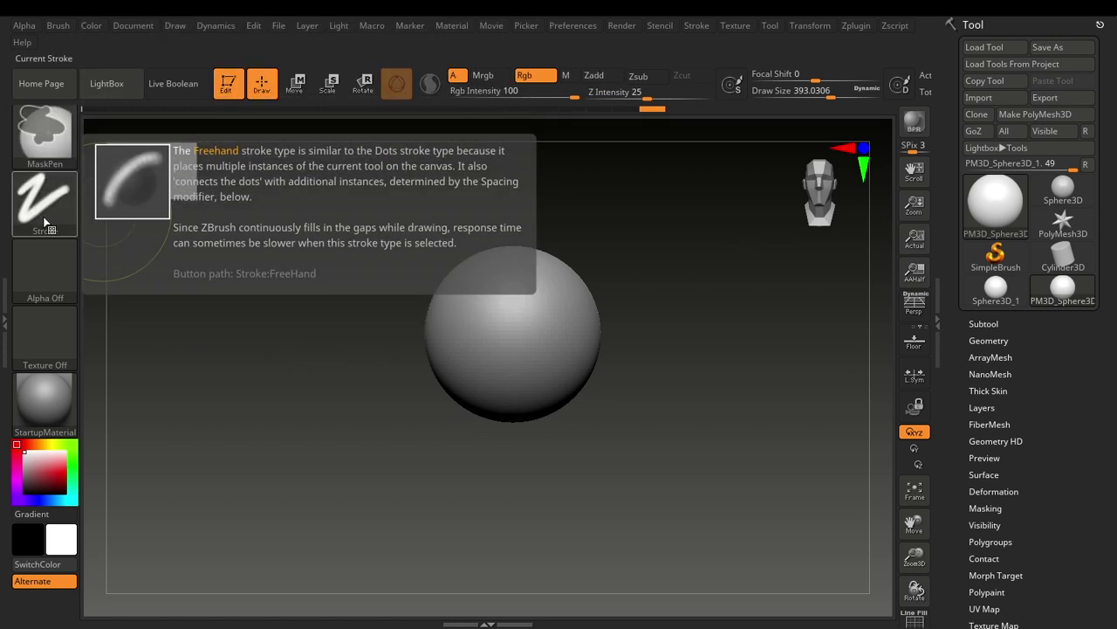
click(50, 290)
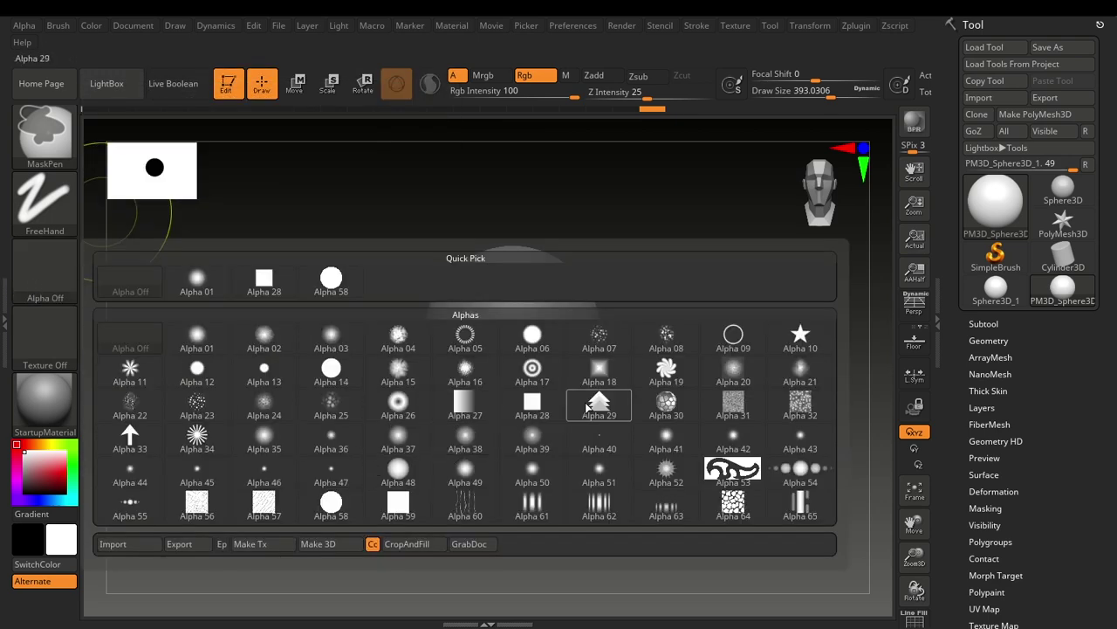
mouse_move(604, 377)
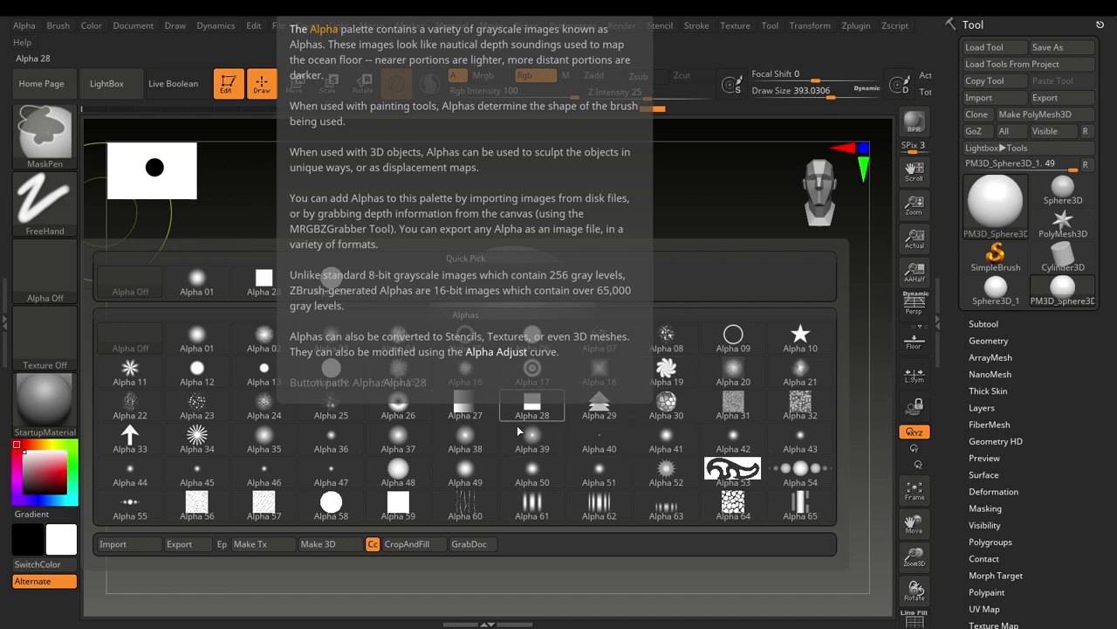
click(666, 375)
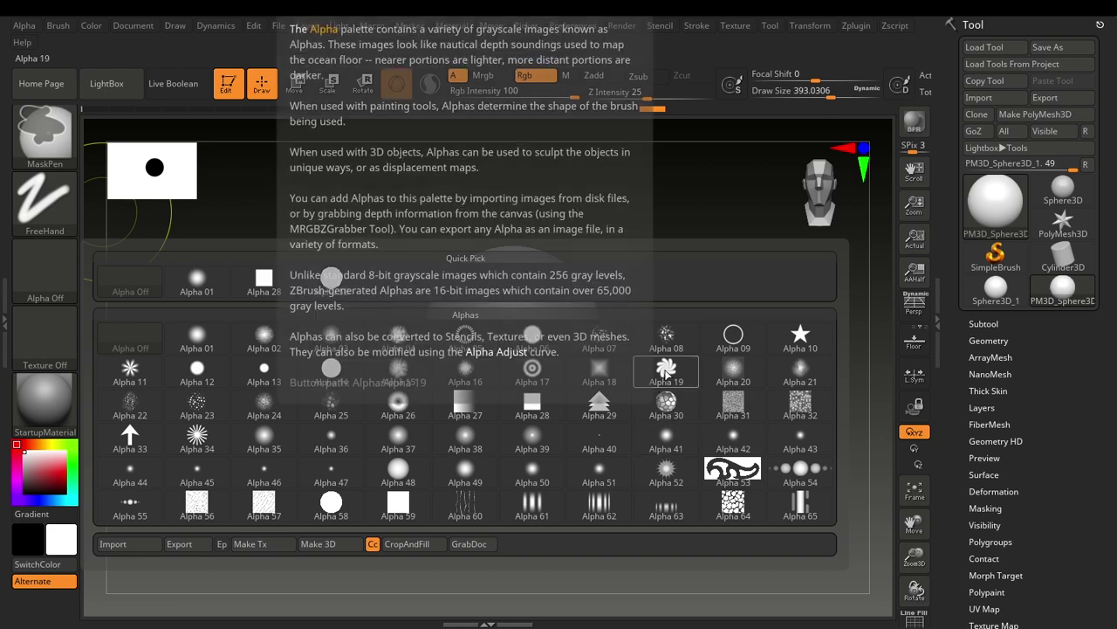
click(673, 373)
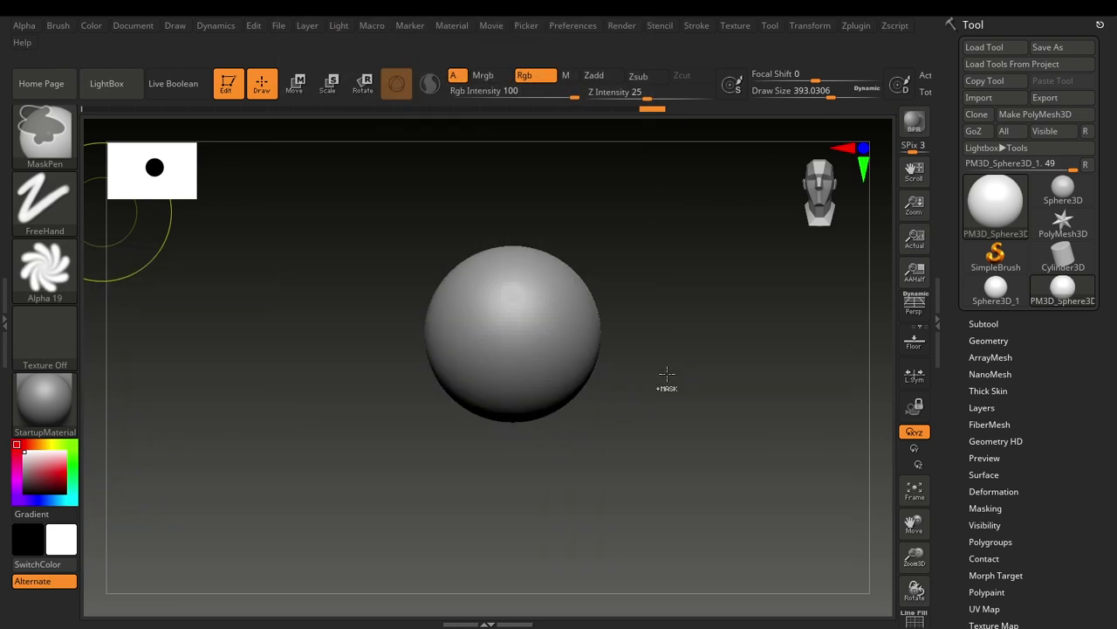
Set the MaskPen stroke type to DragRect and select the Move brush for sculpting.
click(52, 223)
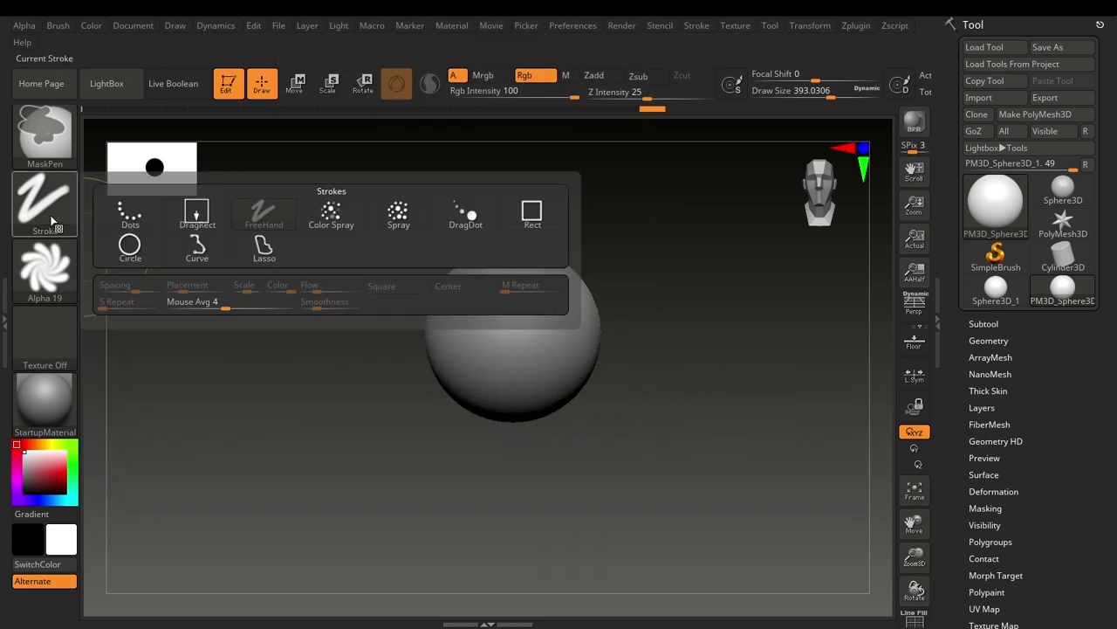
click(187, 225)
key(b)
key(m)
key(v)
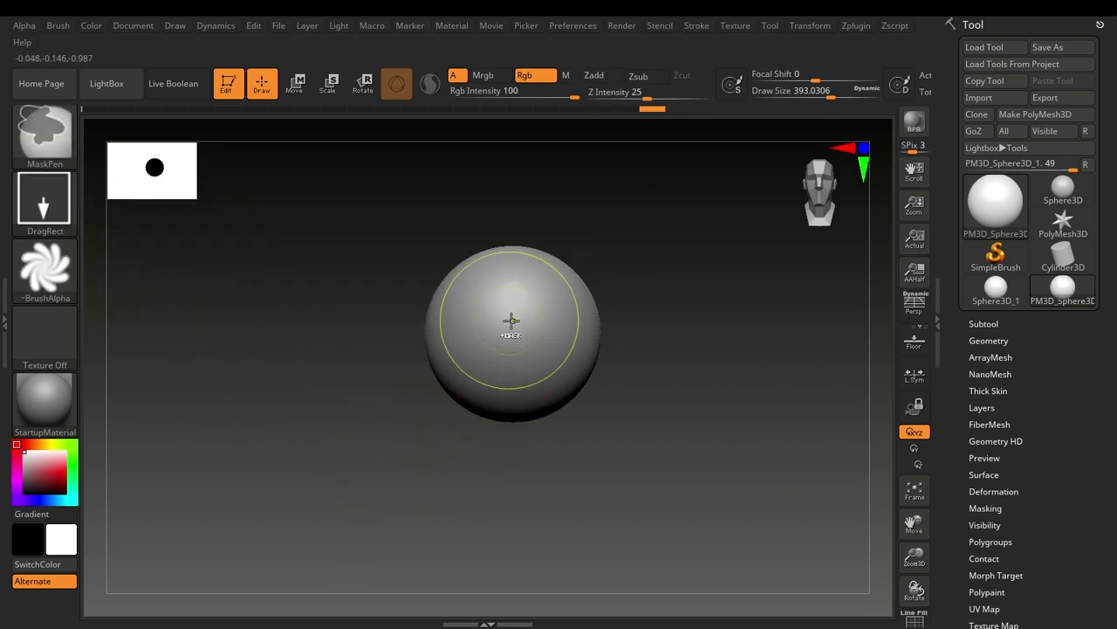
Stamp a swirl-shaped mask onto the front of the sphere and undo it.
mouse_move(511, 324)
ctrl+mouse_down()
mouse_move(528, 426)
mouse_move(529, 388)
ctrl+mouse_up()
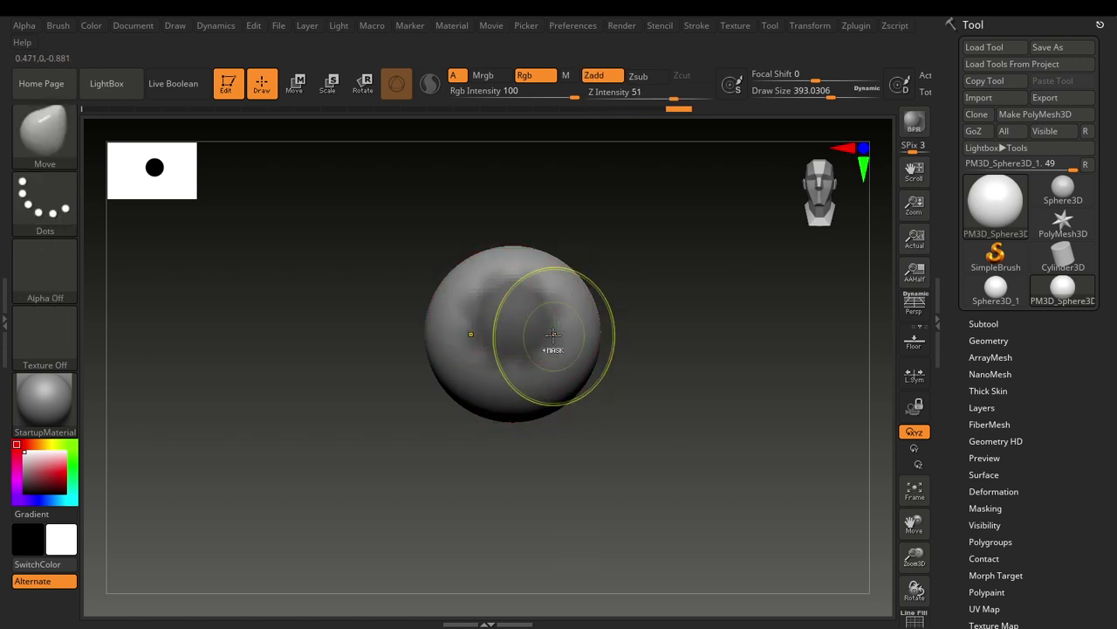
key(ctrl+z)
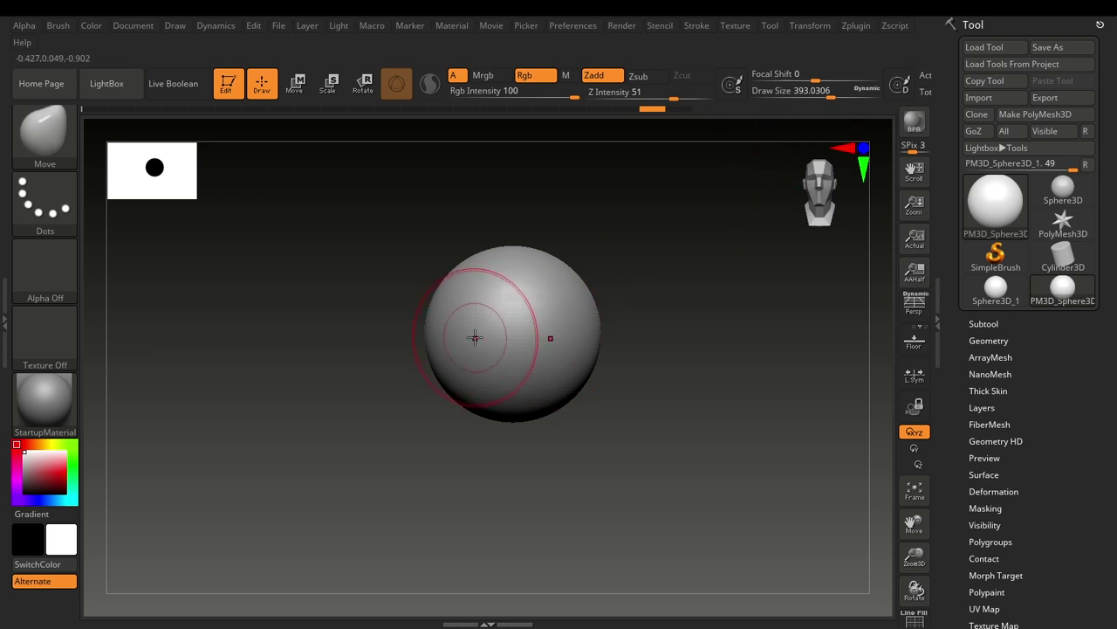
mouse_move(674, 369)
mouse_down()
mouse_move(644, 381)
mouse_move(666, 385)
mouse_up()
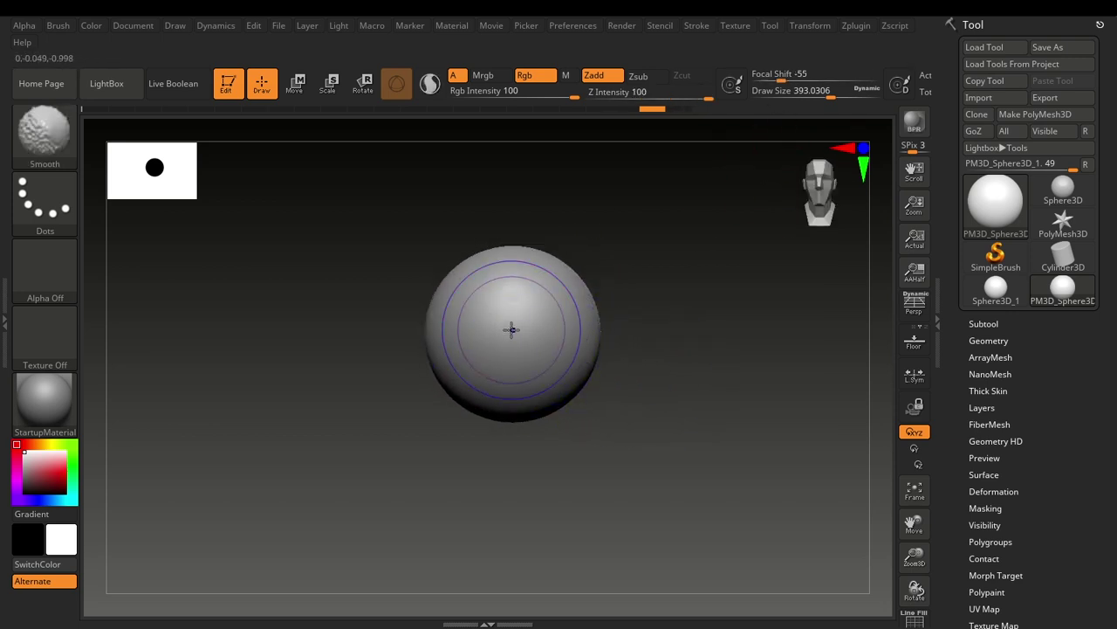
Turn off the MaskPen alpha and set its stroke type to Dots.
key(ctrl)
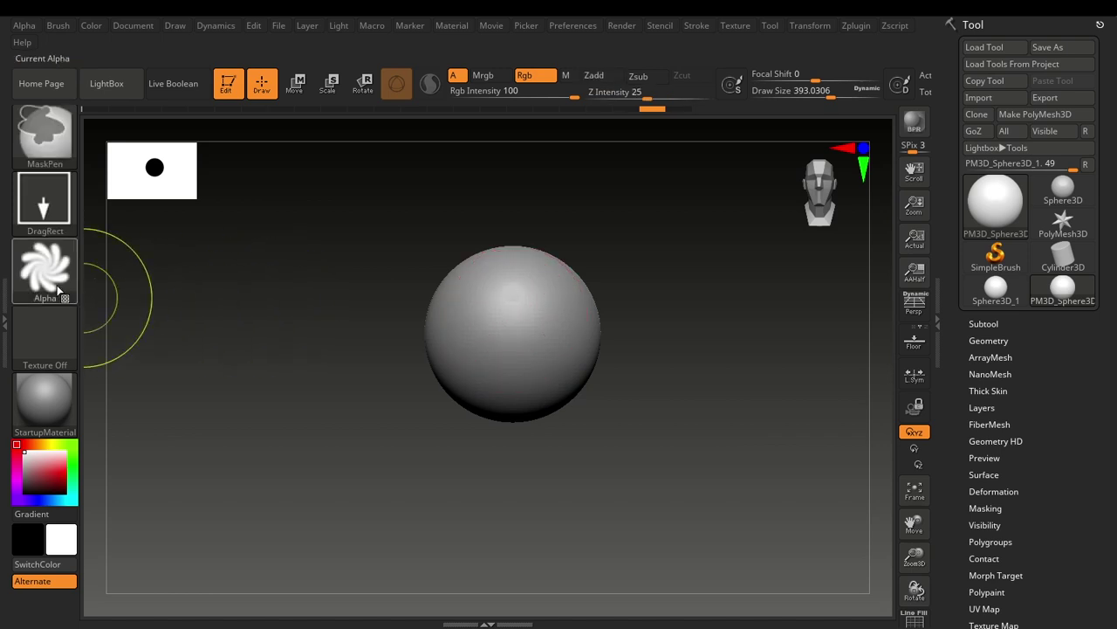
click(59, 291)
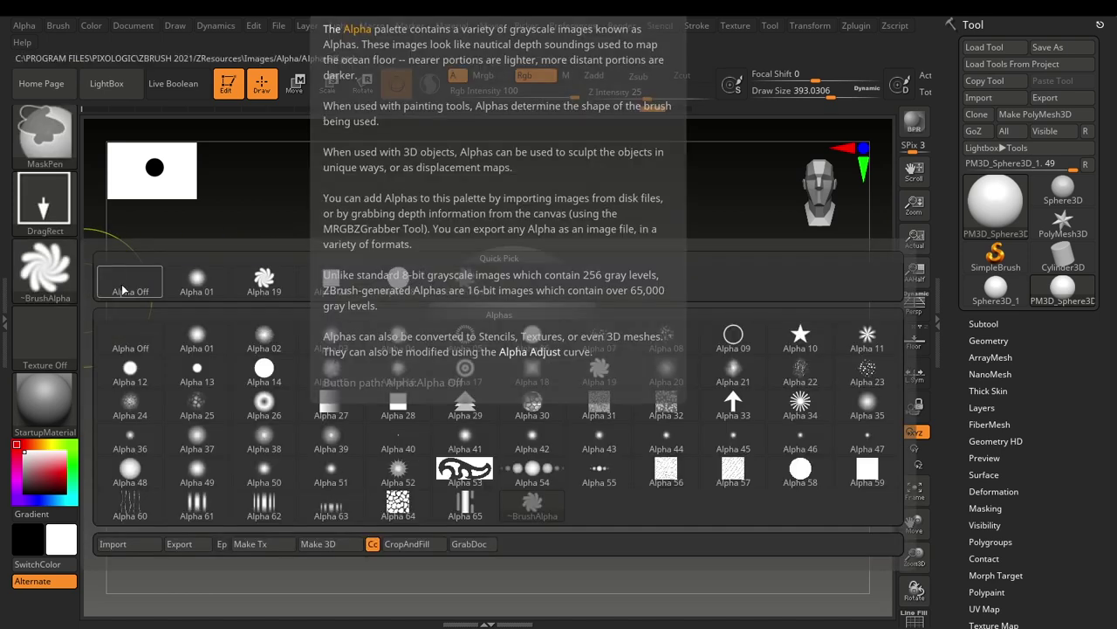
click(122, 283)
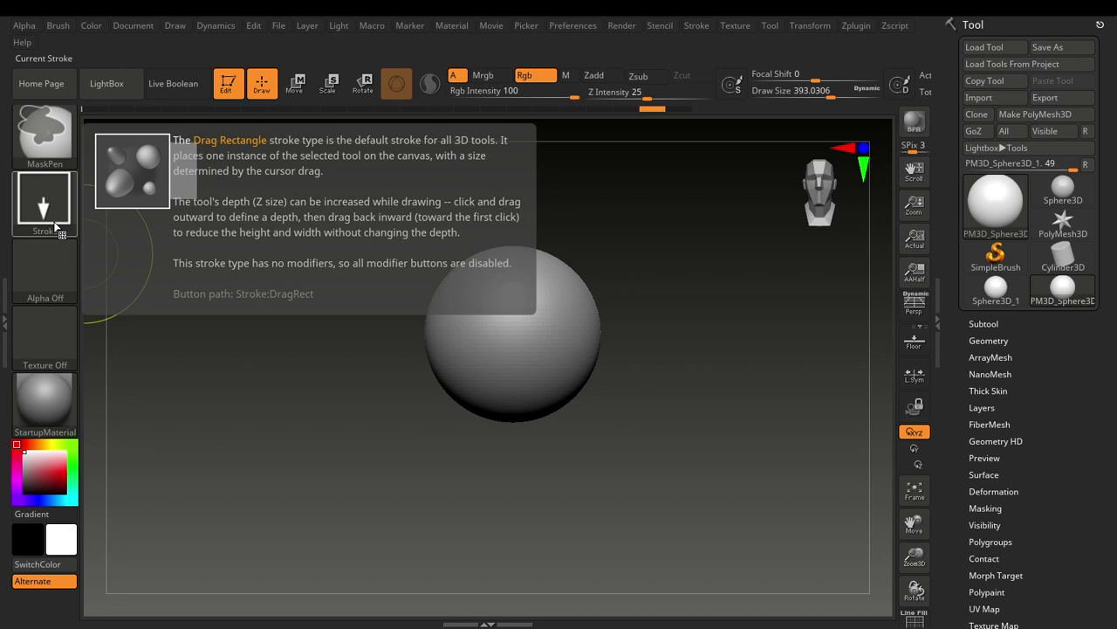
click(59, 212)
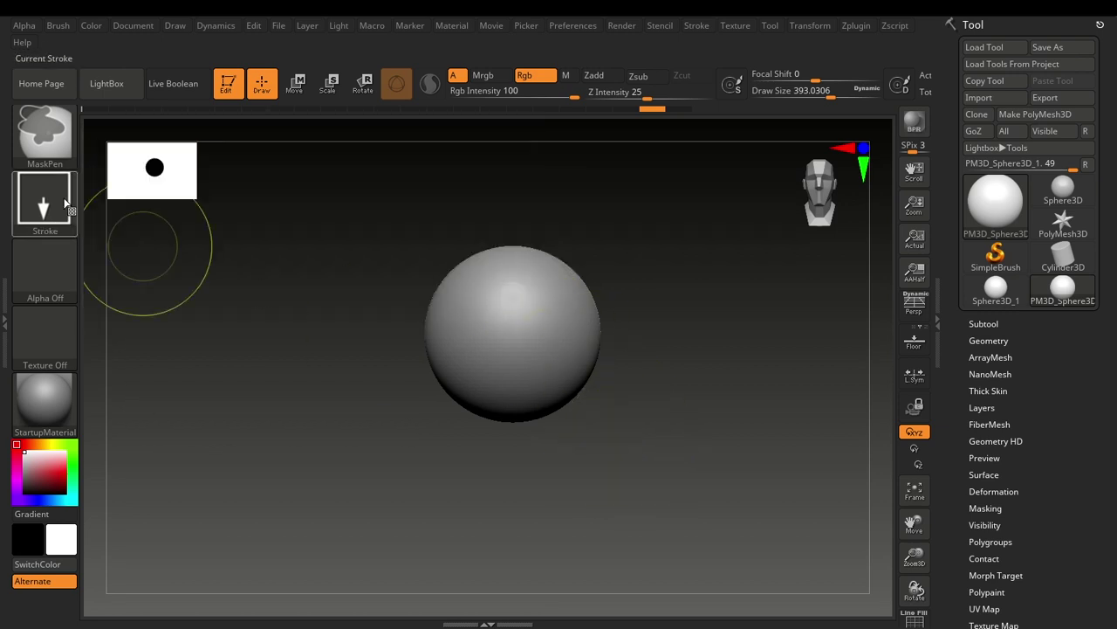
click(59, 203)
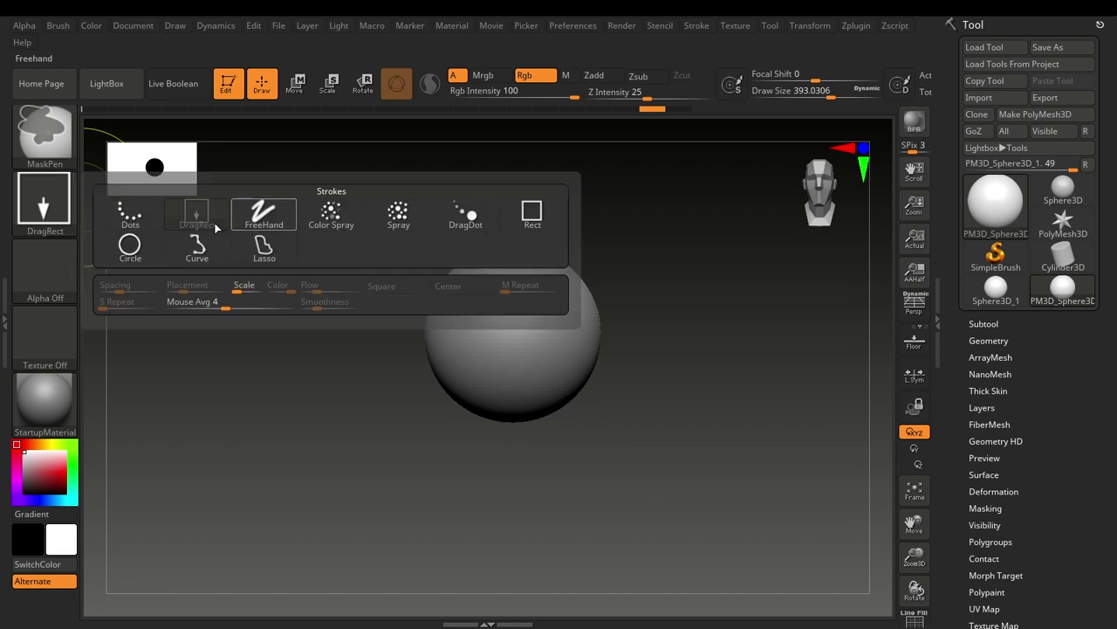
click(130, 214)
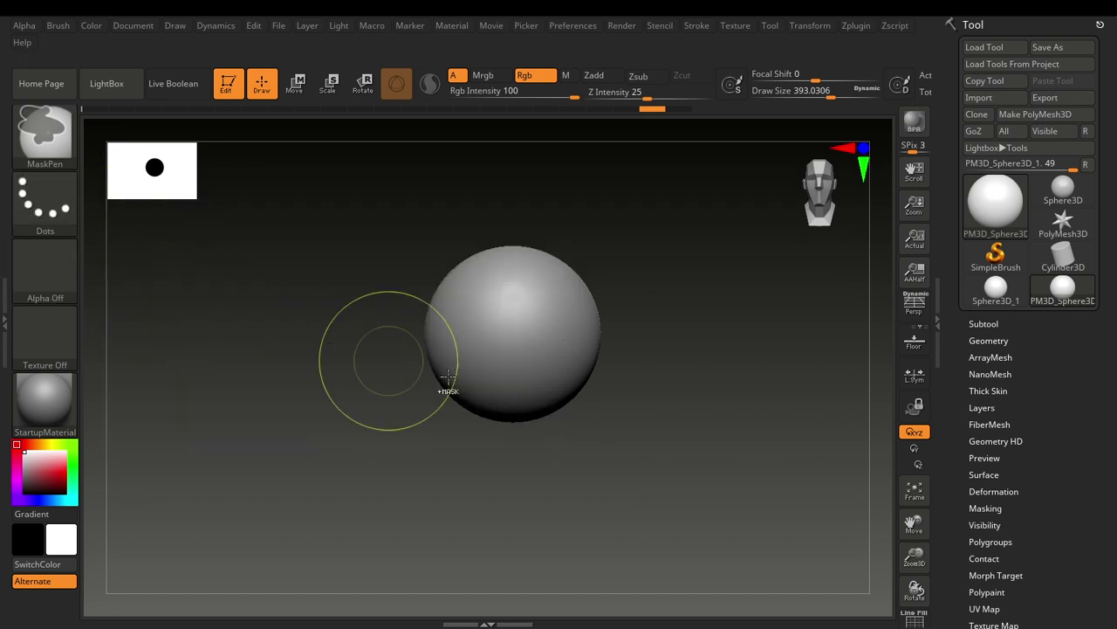
Mask the lower half of the sphere with rectangular mask selections started from the empty canvas.
ctrl+drag(706, 444, 387, 315)
ctrl+drag(605, 437, 338, 369)
ctrl+drag(643, 451, 309, 339)
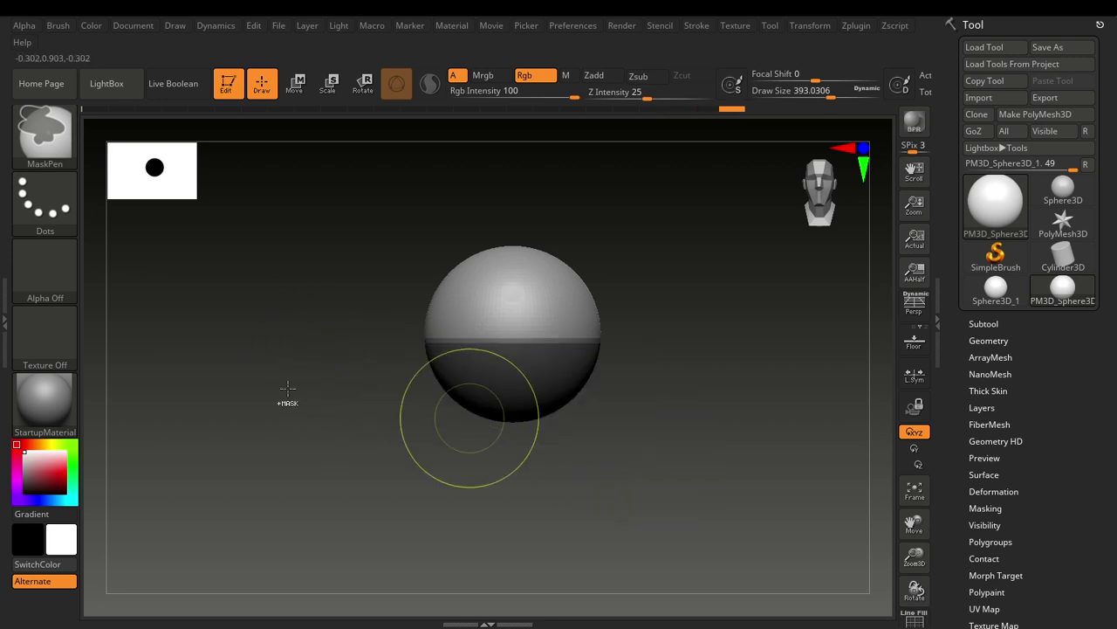
Set the MaskPen stroke type to Lasso and clear the lower-half mask.
click(31, 217)
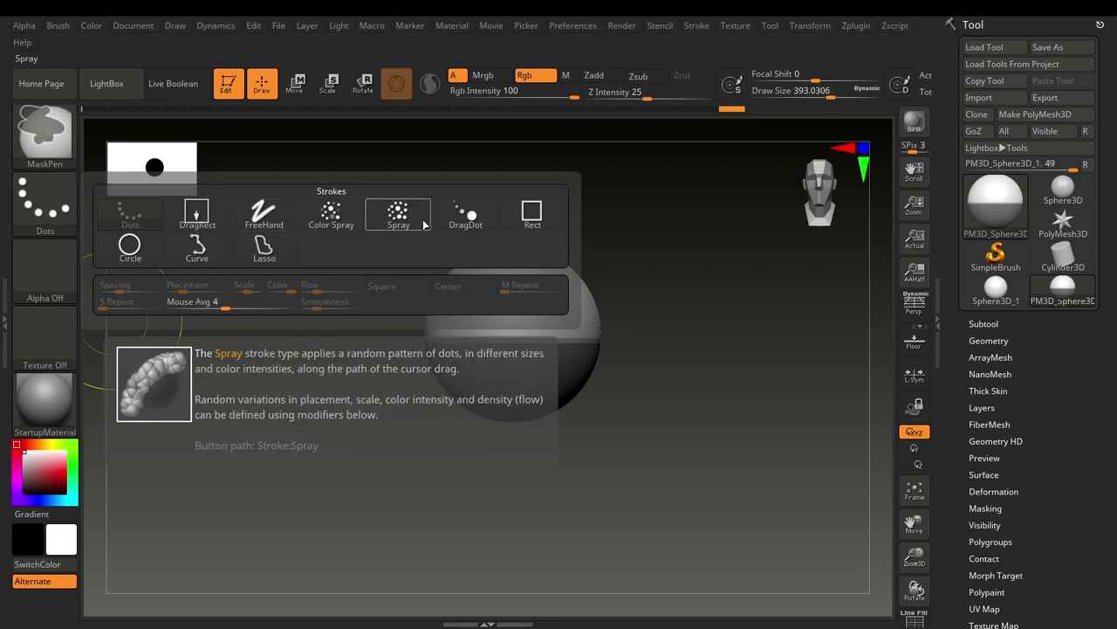
click(264, 251)
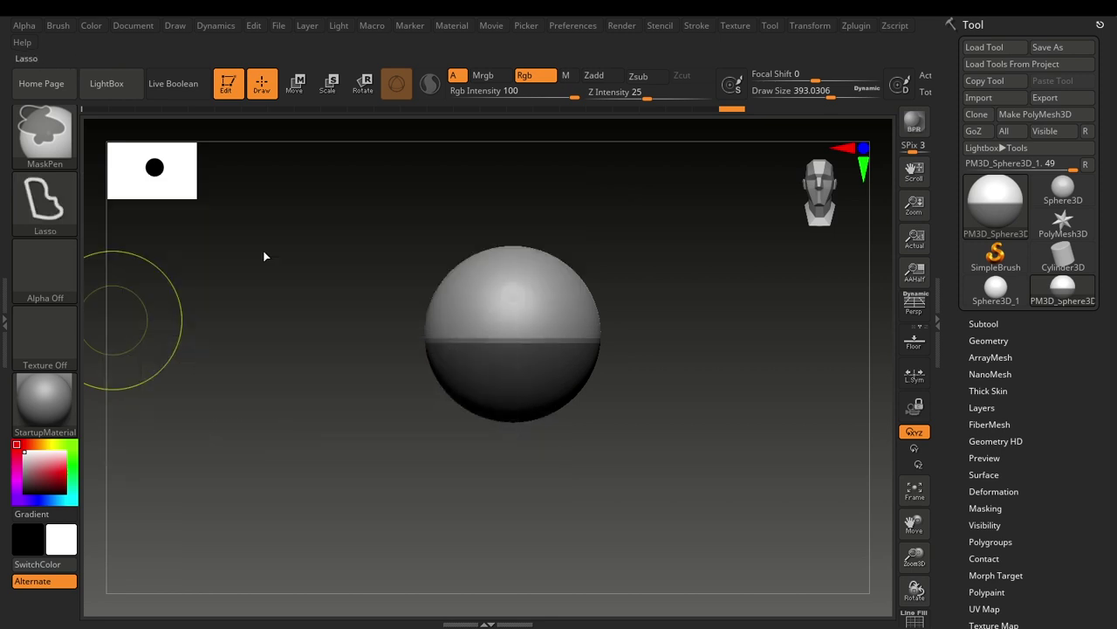
ctrl+drag(346, 319, 230, 449)
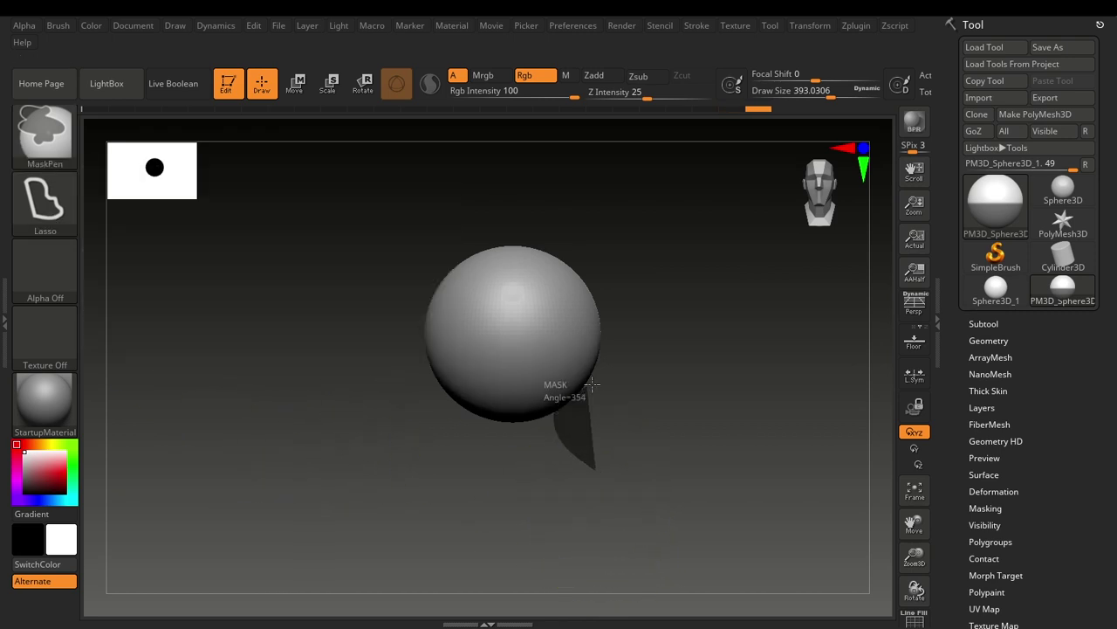
Lasso a mask over most of the sphere, leaving a small notch at the top, and undo it.
mouse_move(607, 360)
ctrl+mouse_down()
mouse_move(544, 312)
mouse_move(536, 246)
mouse_move(634, 214)
mouse_move(656, 247)
ctrl+mouse_up()
ctrl+click(529, 237)
mouse_move(534, 245)
ctrl+mouse_down()
mouse_move(690, 277)
mouse_move(620, 363)
mouse_move(709, 315)
mouse_move(557, 400)
mouse_move(709, 464)
mouse_move(421, 443)
mouse_move(691, 445)
mouse_move(425, 395)
ctrl+mouse_up()
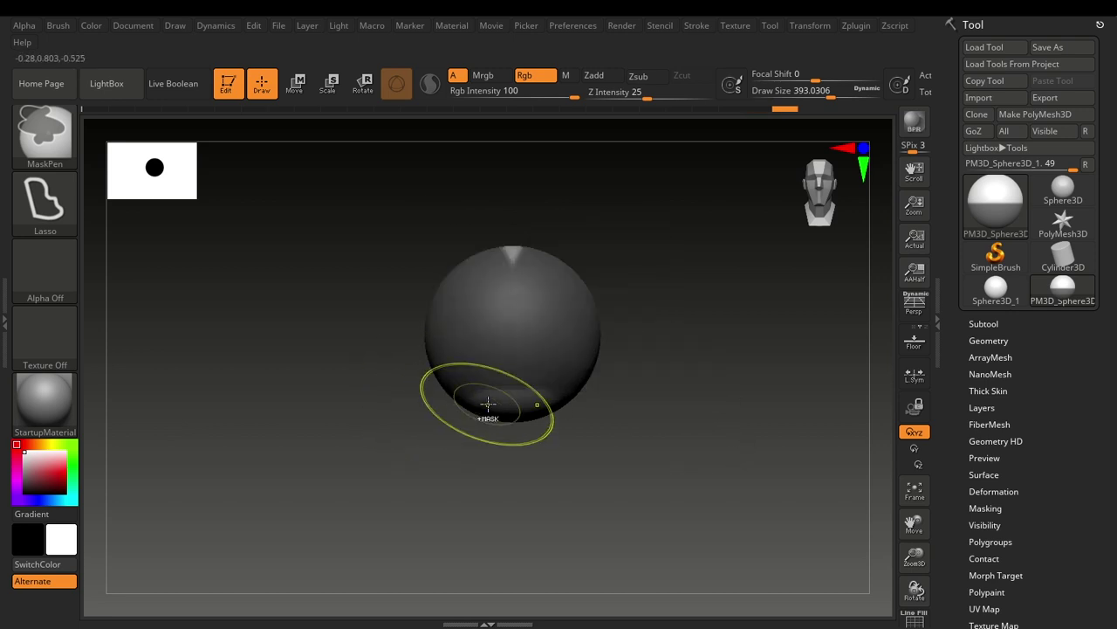
key(ctrl+z)
ctrl+drag(569, 443, 654, 447)
ctrl+drag(660, 381, 554, 407)
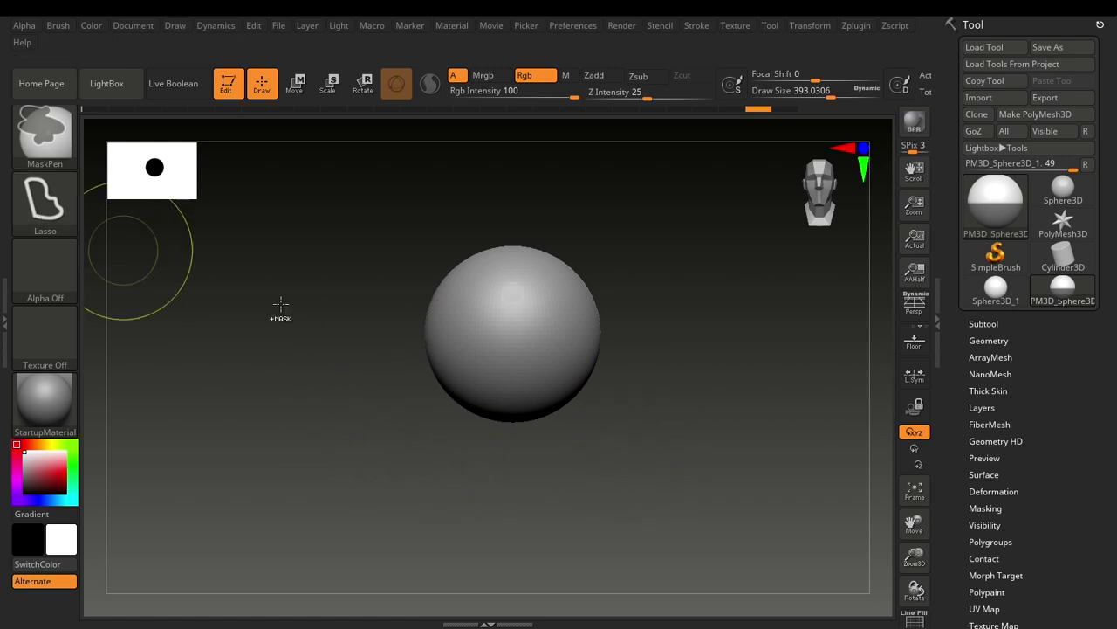
Lasso a curved mask over the sphere's right side, mirrored to the left with an open centre, and undo it.
ctrl+drag(570, 461, 584, 443)
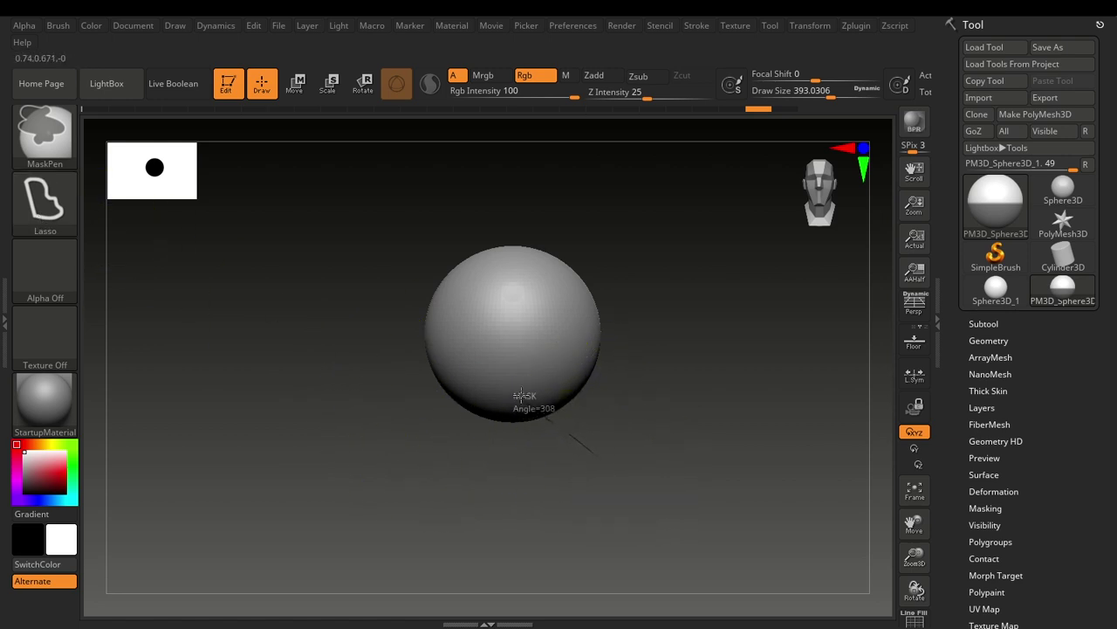
ctrl+drag(552, 344, 575, 329)
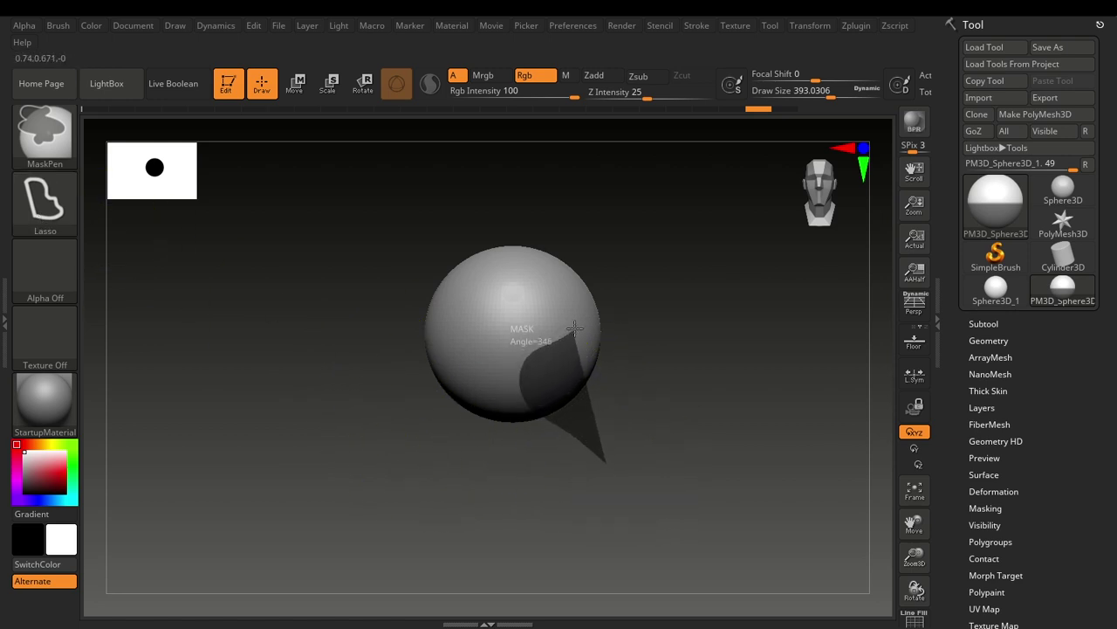
mouse_move(559, 280)
ctrl+mouse_down()
mouse_move(514, 233)
mouse_move(576, 200)
mouse_move(678, 235)
mouse_move(677, 249)
ctrl+mouse_up()
mouse_move(675, 350)
mouse_down()
mouse_move(681, 439)
mouse_move(491, 452)
mouse_move(748, 467)
mouse_move(710, 465)
mouse_up()
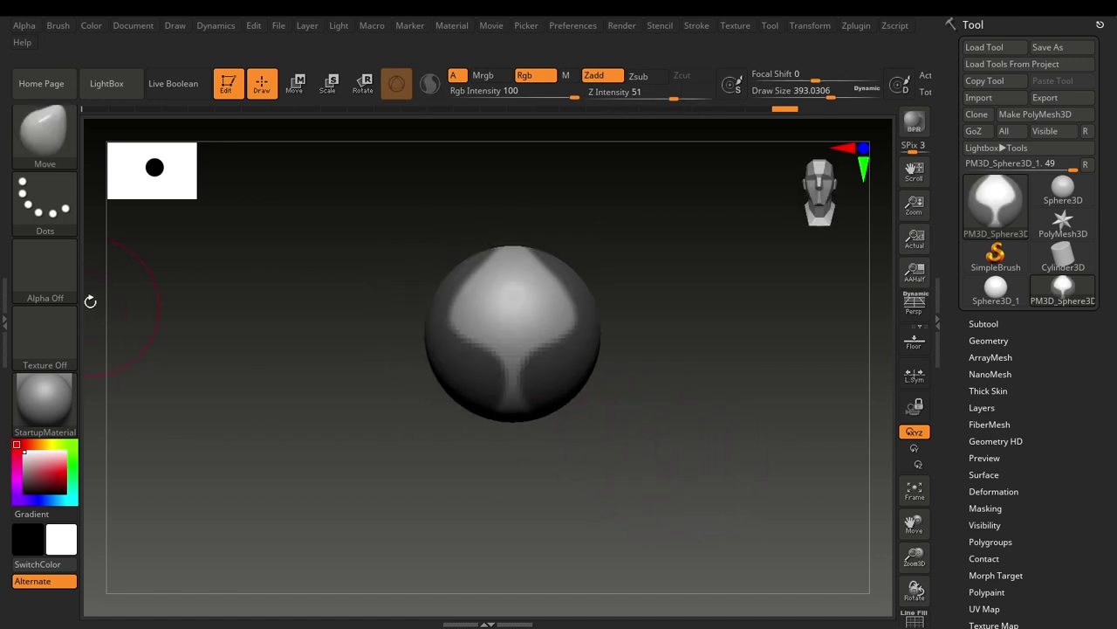
key(ctrl+z)
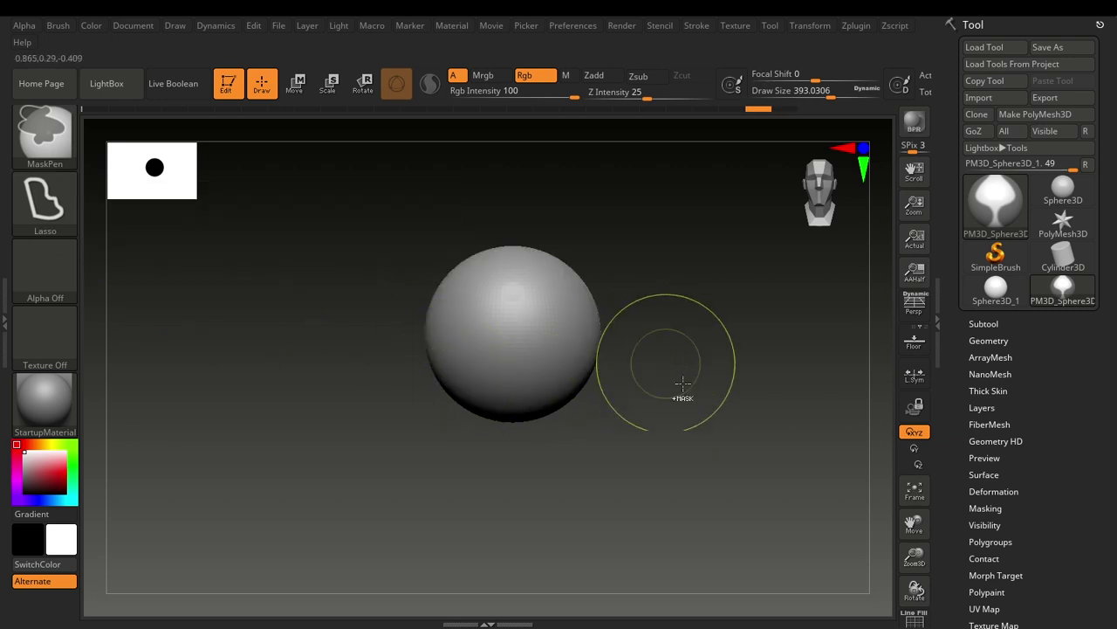
Lasso a mask over the sphere's upper sides, and replace it with one over the lower part with a V-shaped upper edge.
mouse_move(683, 383)
ctrl+mouse_down()
mouse_move(553, 316)
mouse_move(589, 189)
mouse_move(769, 349)
ctrl+mouse_up()
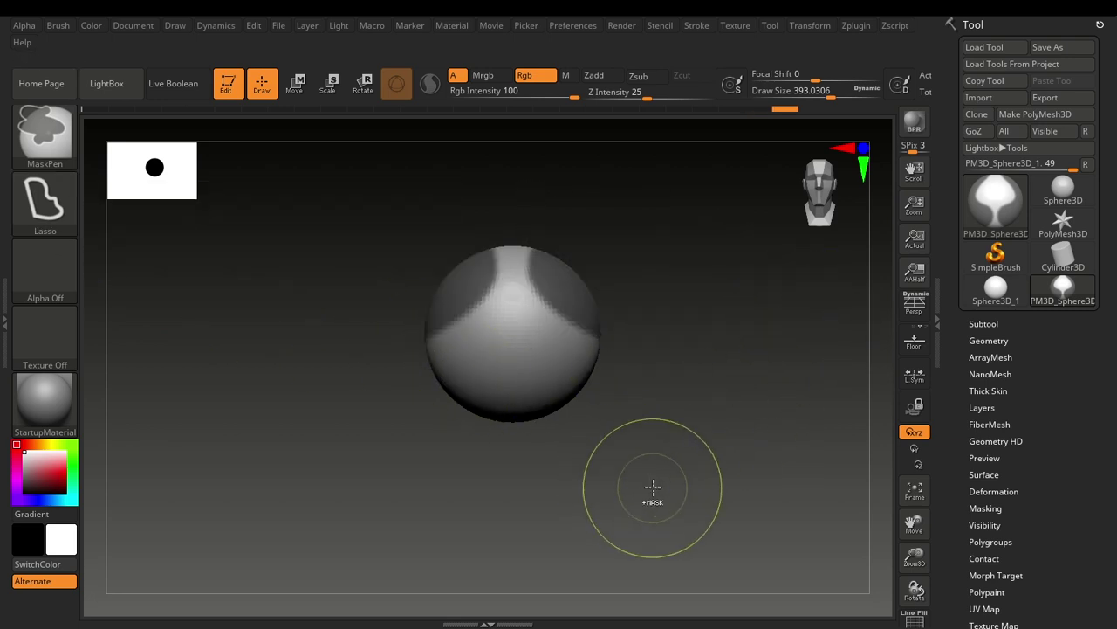
mouse_move(653, 487)
ctrl+mouse_down()
mouse_move(300, 378)
mouse_move(711, 387)
mouse_move(732, 415)
mouse_move(591, 439)
mouse_move(739, 436)
mouse_move(708, 439)
ctrl+mouse_up()
mouse_move(636, 439)
ctrl+mouse_down()
mouse_move(599, 332)
mouse_move(594, 229)
mouse_move(736, 219)
mouse_move(591, 429)
mouse_move(319, 249)
mouse_move(469, 416)
ctrl+mouse_up()
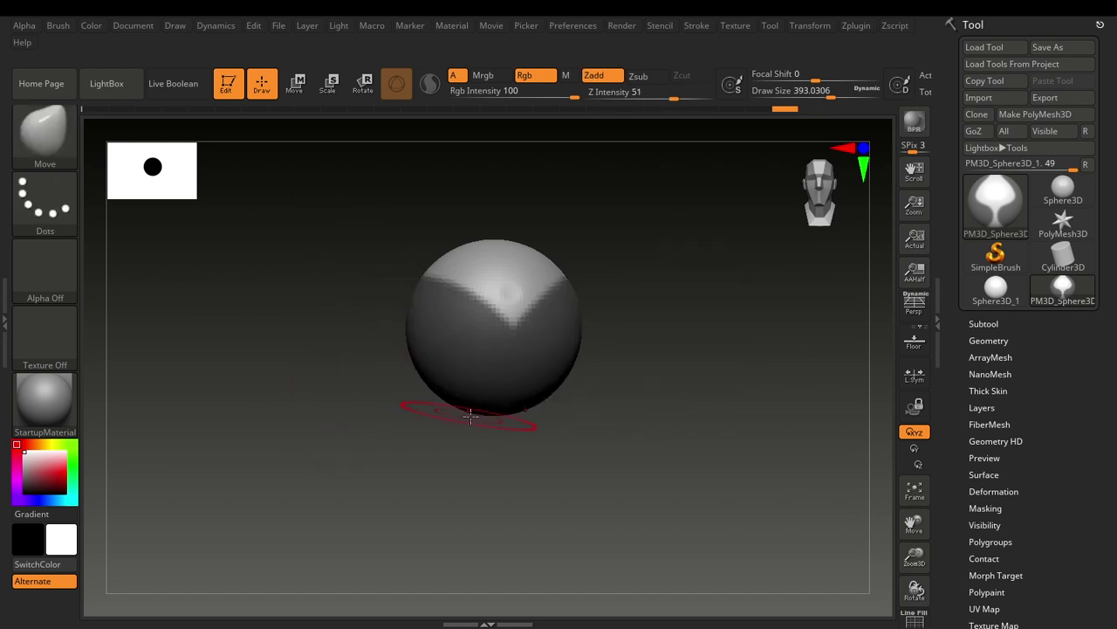
drag(662, 405, 653, 405)
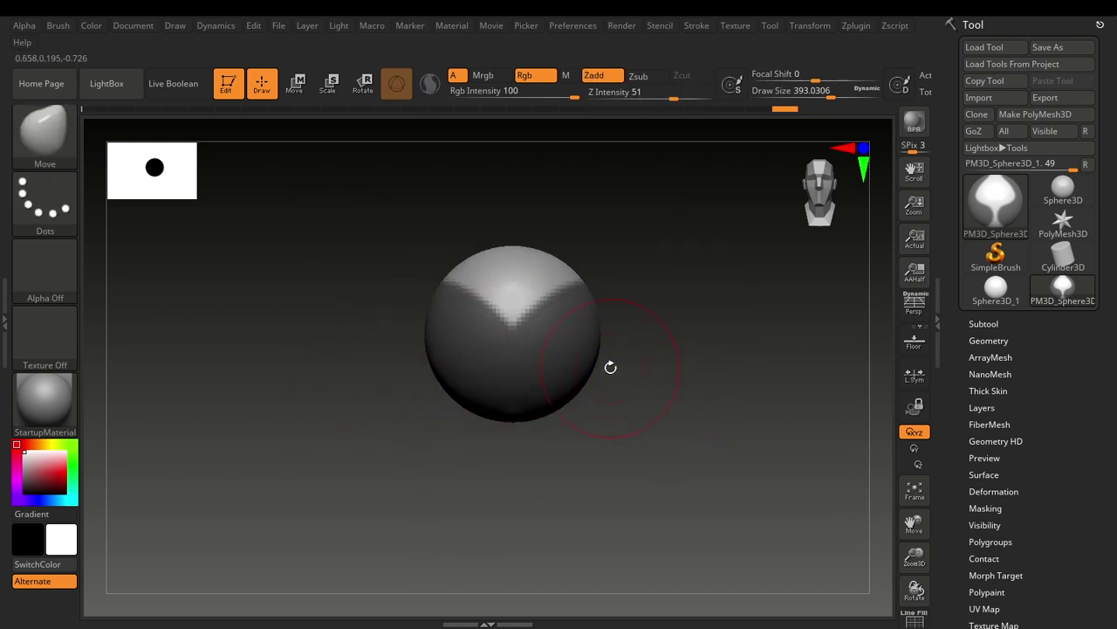
Invert the V-edged mask twice and blur its edge.
key(ctrl)
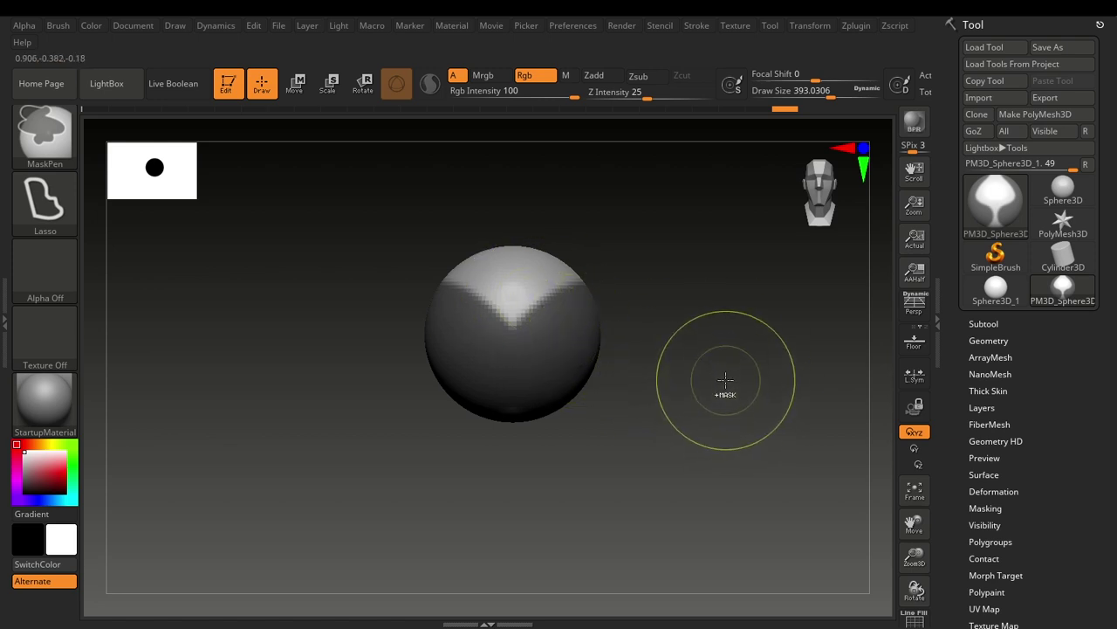
ctrl+click(726, 378)
ctrl+click(726, 379)
key(ctrl)
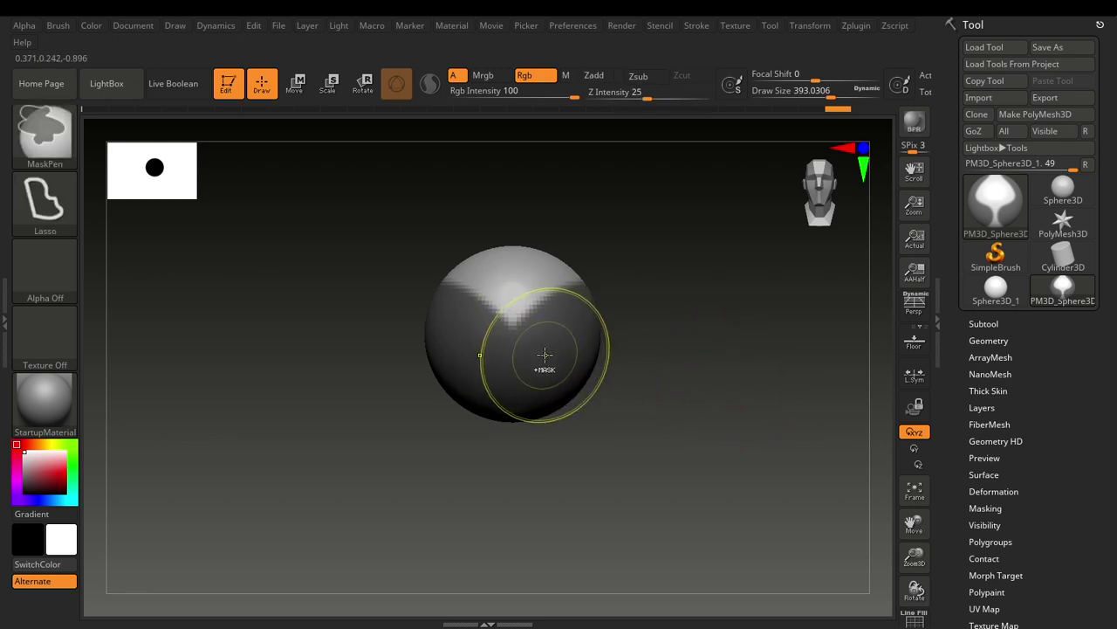
ctrl+click(544, 355)
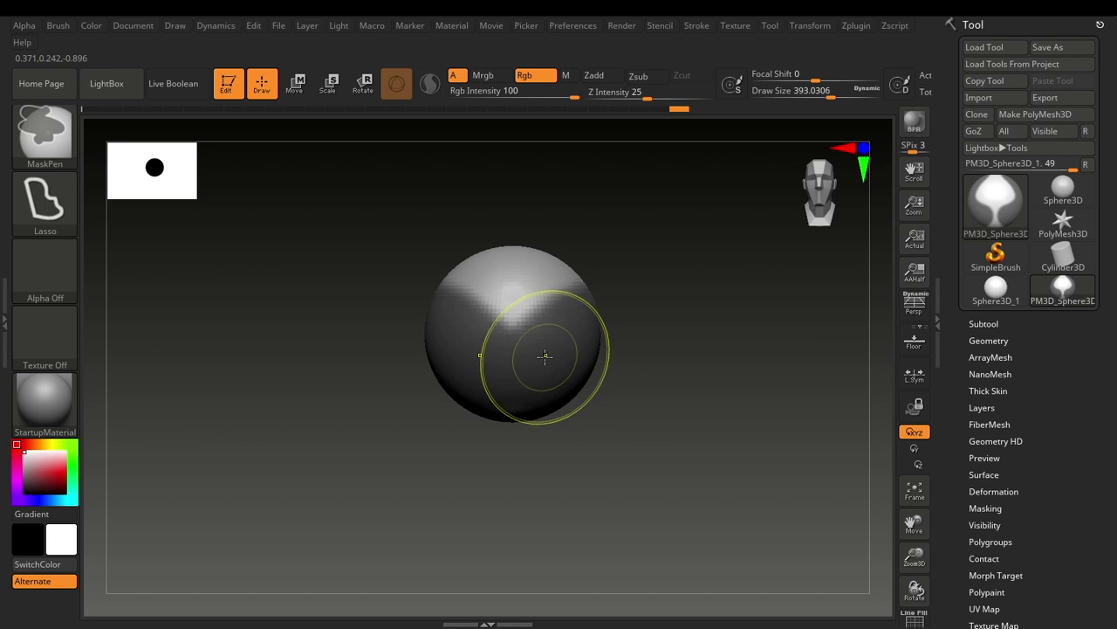
Set the MaskPen stroke type to Circle.
ctrl+click(51, 224)
mouse_move(183, 254)
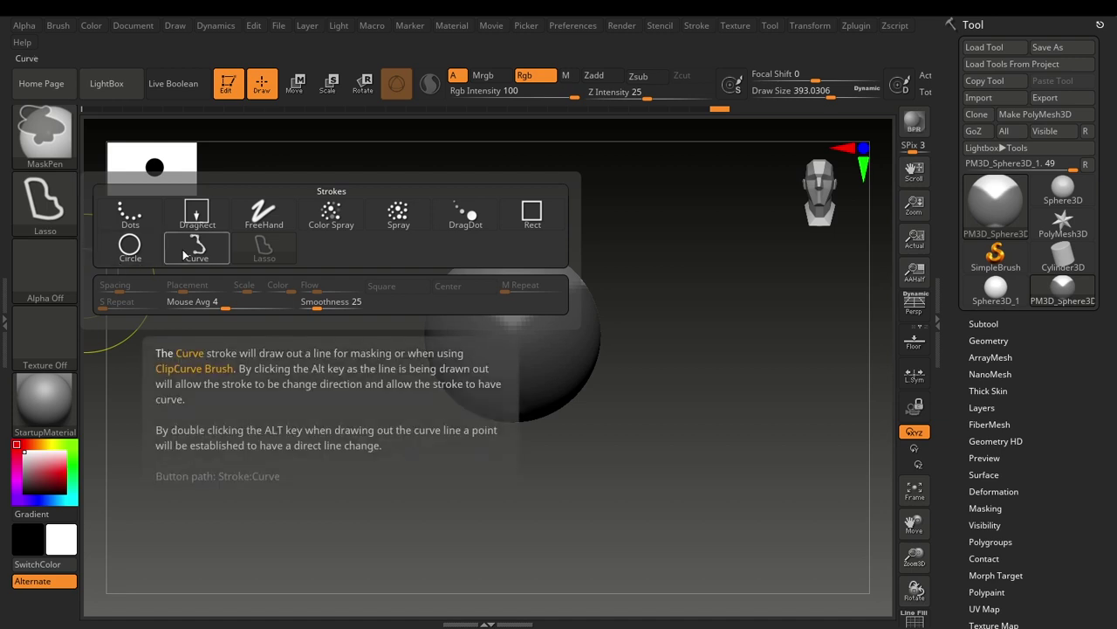
click(129, 247)
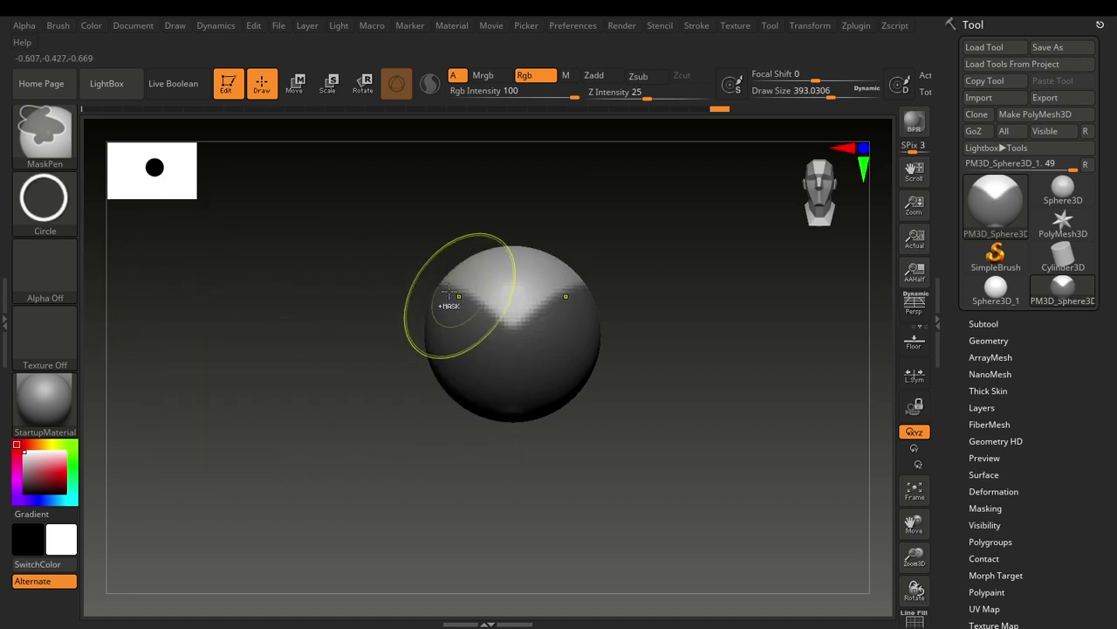
Draw a circular mask over the sphere's upper centre, and undo it together with the preceding mask blur.
mouse_move(429, 220)
mouse_down()
mouse_move(529, 314)
mouse_move(588, 393)
mouse_move(521, 327)
mouse_move(568, 337)
mouse_up()
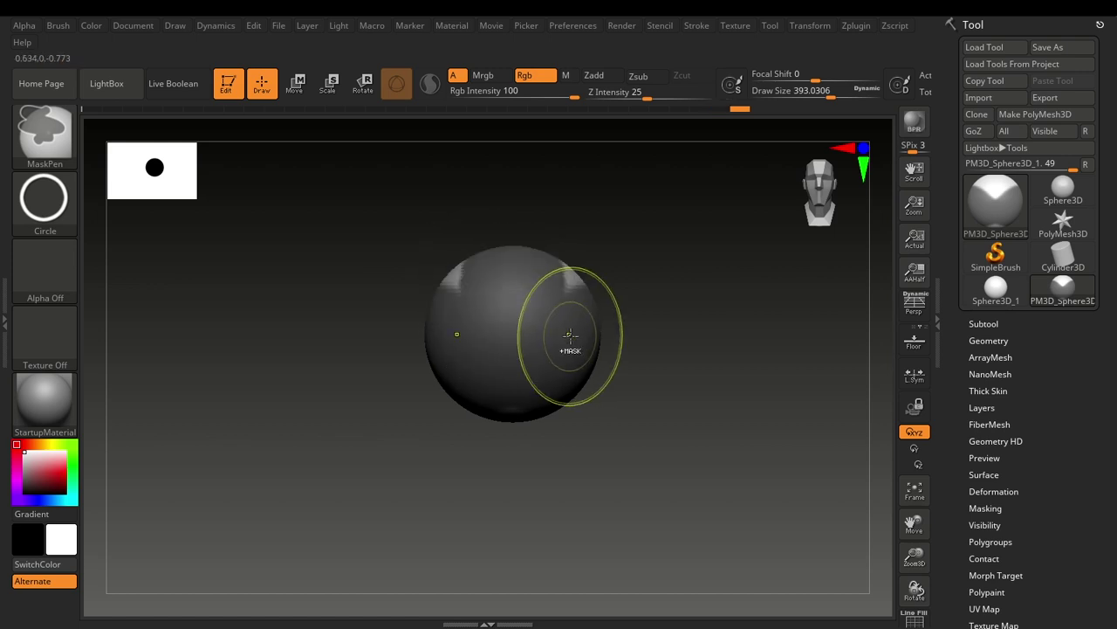
key(ctrl+z)
key(ctrl+z)
key(ctrl+z)
key(ctrl+z)
key(ctrl+z)
key(ctrl+z)
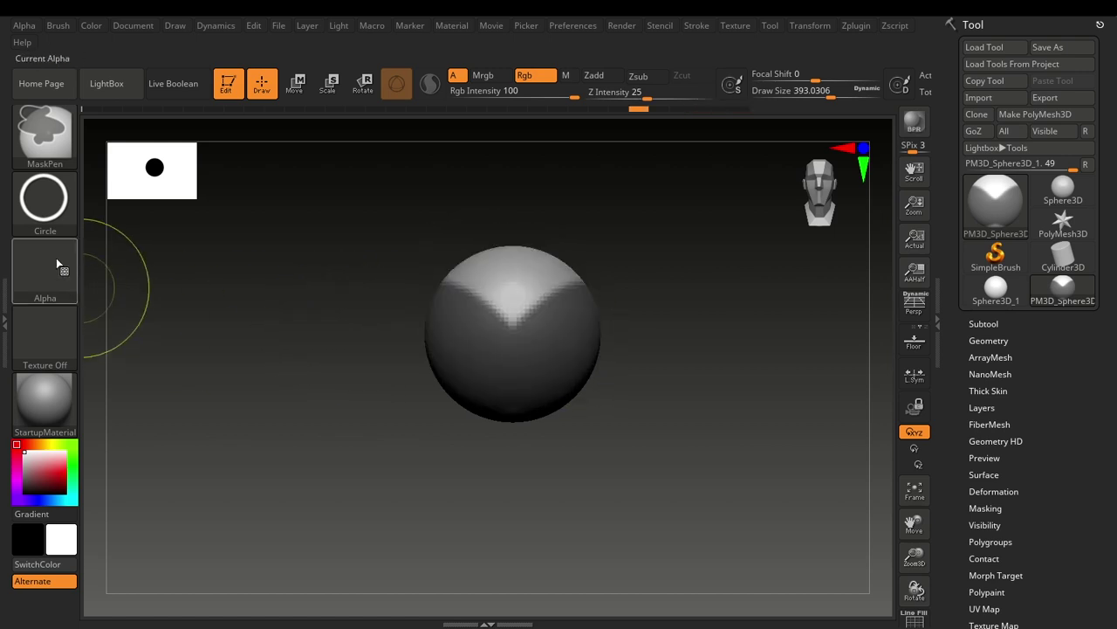
Clear the V-edged mask from the sphere.
click(46, 225)
key(ctrl)
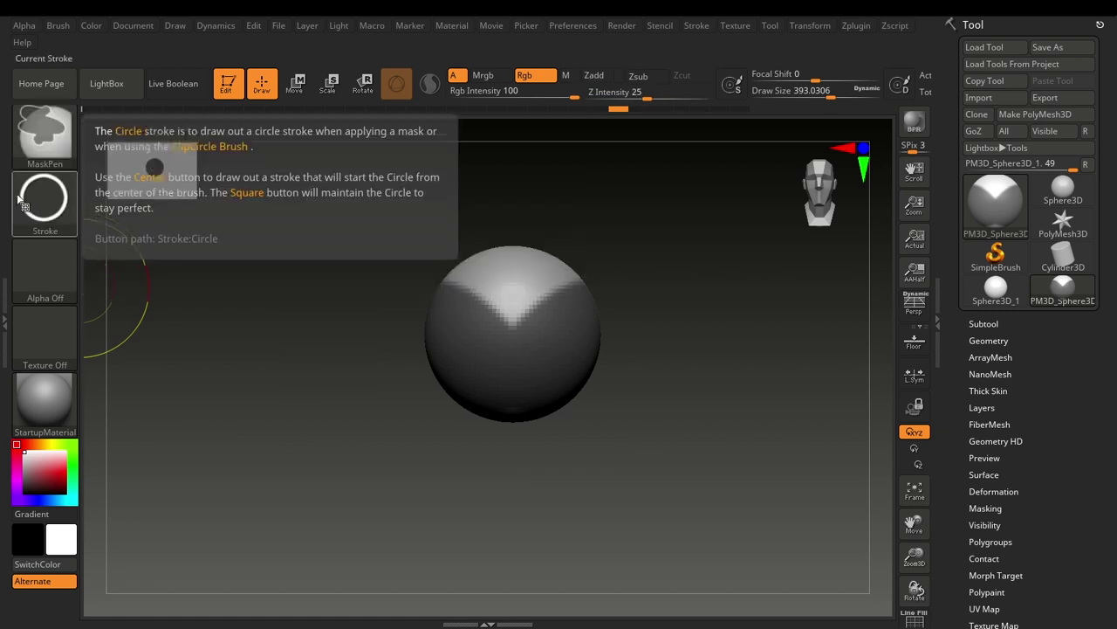
click(33, 212)
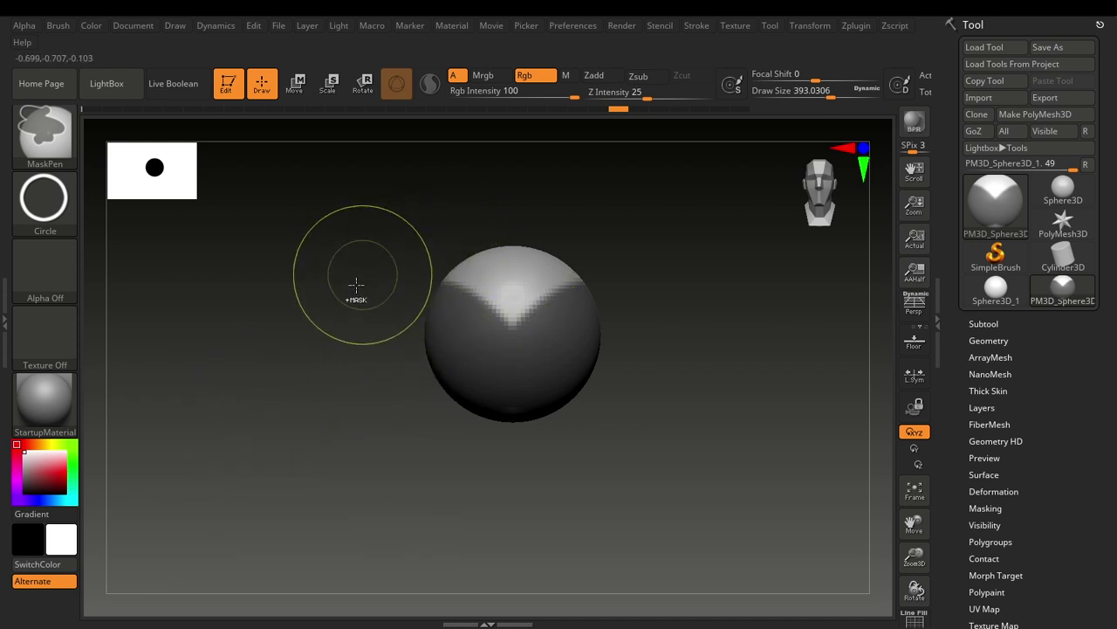
ctrl+drag(351, 288, 318, 344)
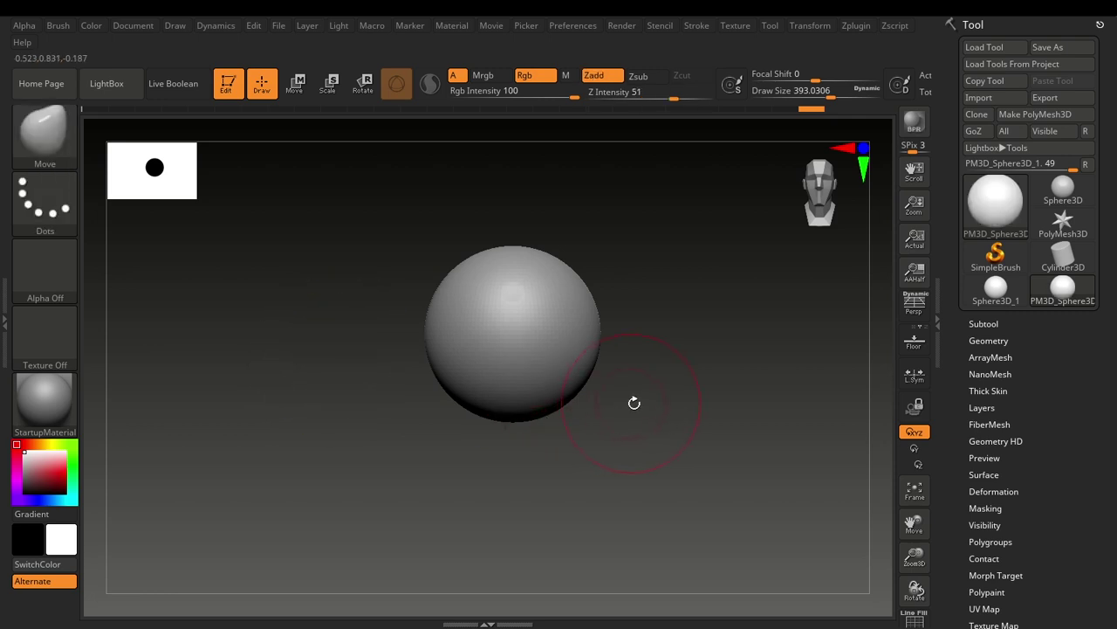
Expand the tool's Polygroups options and look through the grouping commands.
mouse_move(659, 428)
mouse_down()
mouse_move(666, 399)
mouse_move(643, 407)
mouse_move(651, 394)
mouse_move(650, 445)
mouse_move(673, 463)
mouse_up()
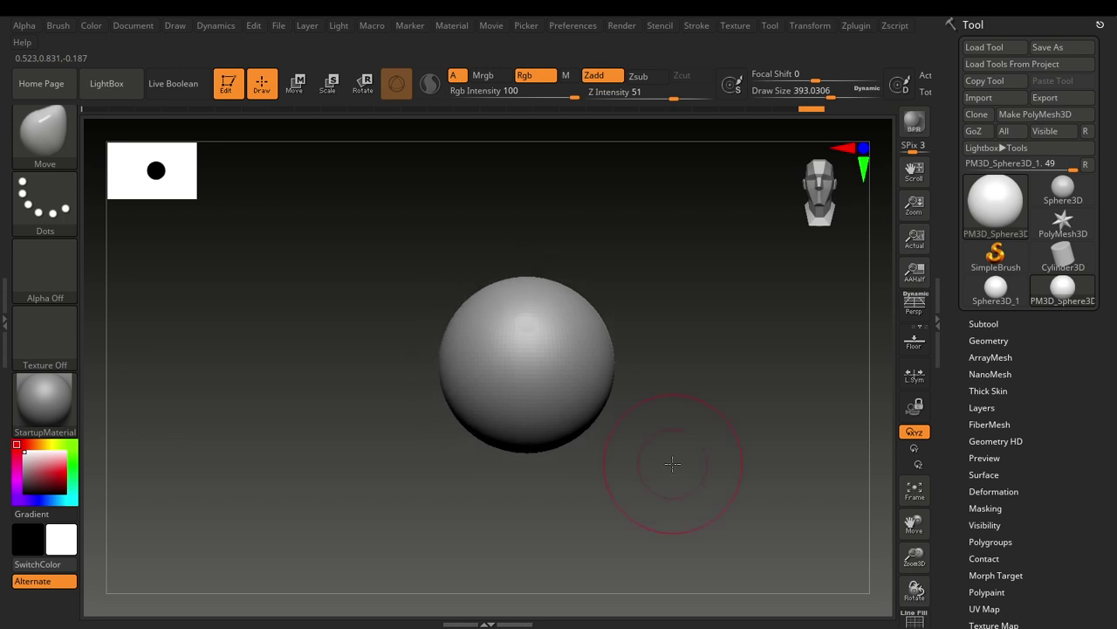
alt+drag(718, 496, 626, 494)
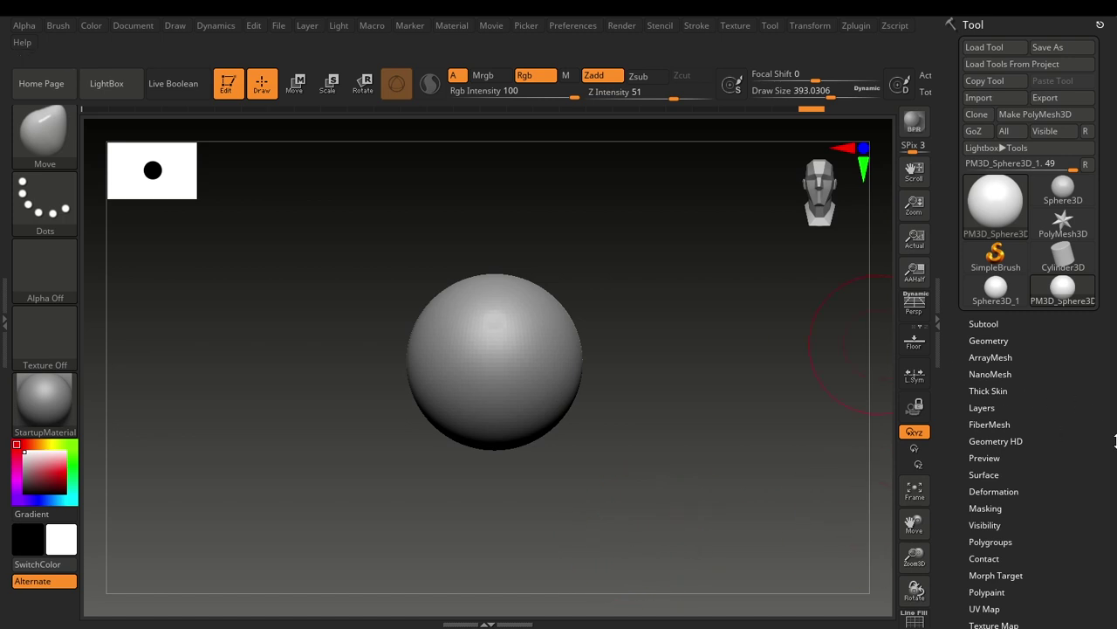
scroll(1079, 355, down, 5)
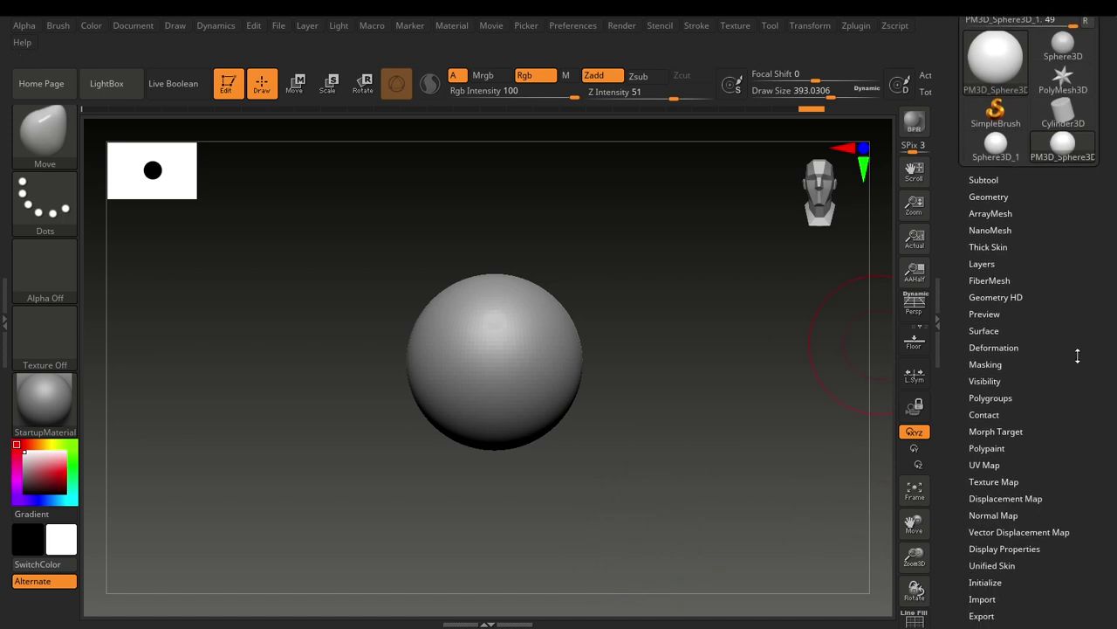
click(991, 398)
scroll(1116, 344, down, 3)
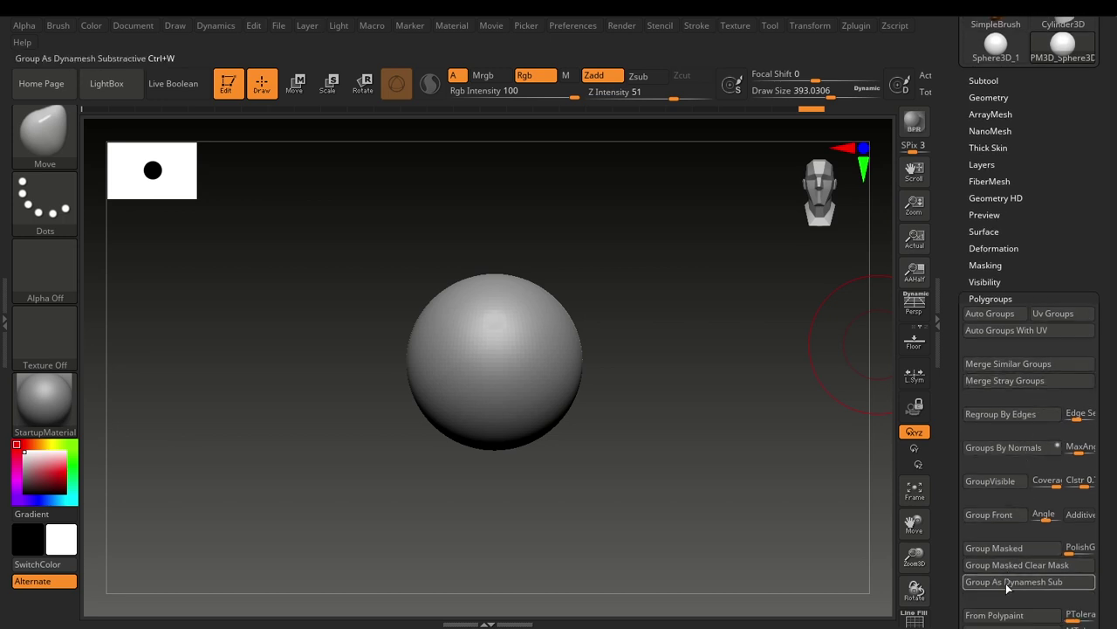
scroll(1116, 439, down, 3)
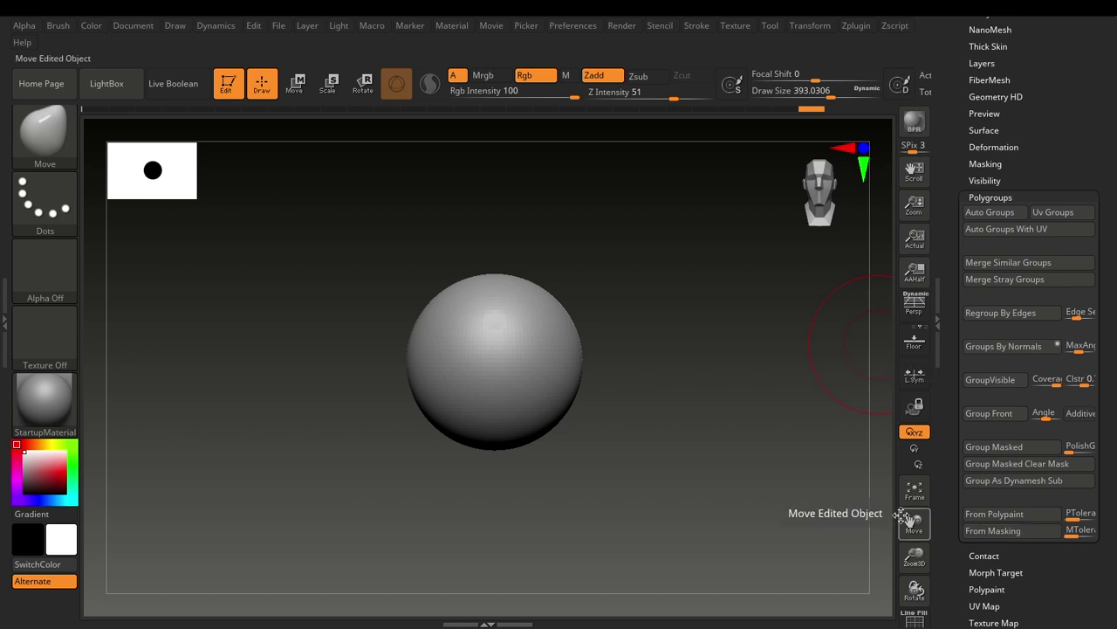
Set the MaskPen stroke type to Rect, mask everything below the sphere's top cap, and undo the mask.
ctrl+drag(639, 450, 510, 283)
key(ctrl+z)
click(40, 210)
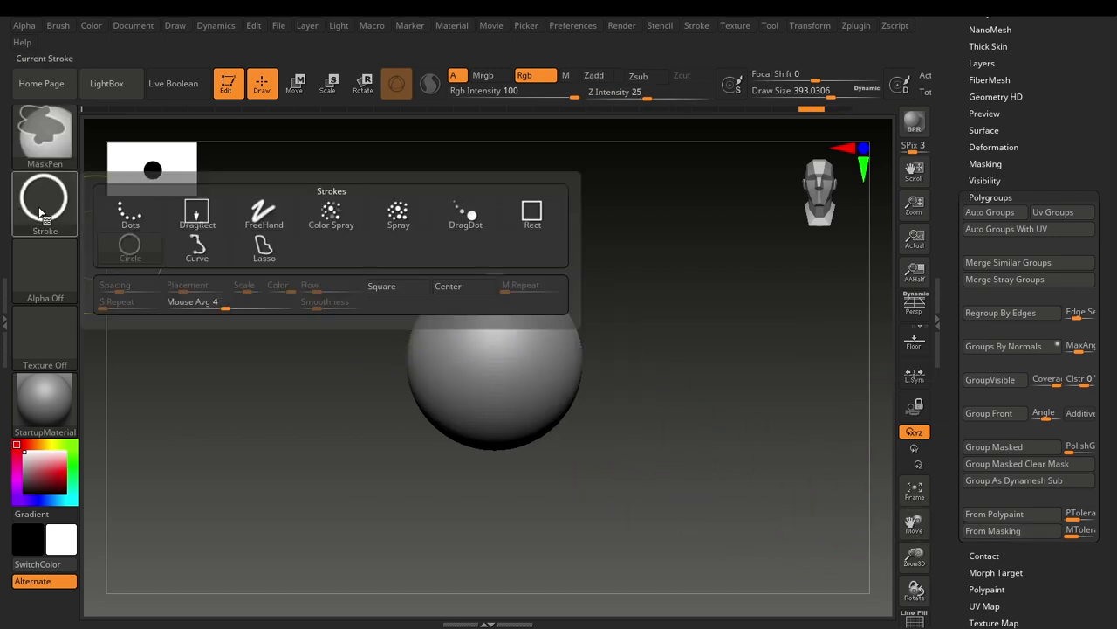
click(530, 214)
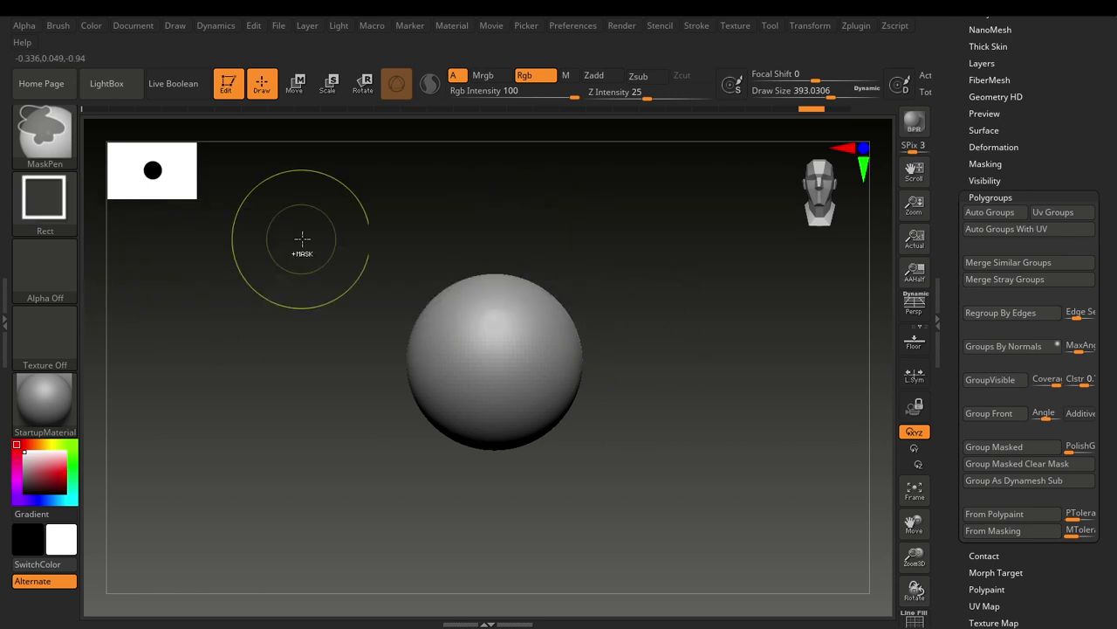
ctrl+drag(640, 448, 489, 297)
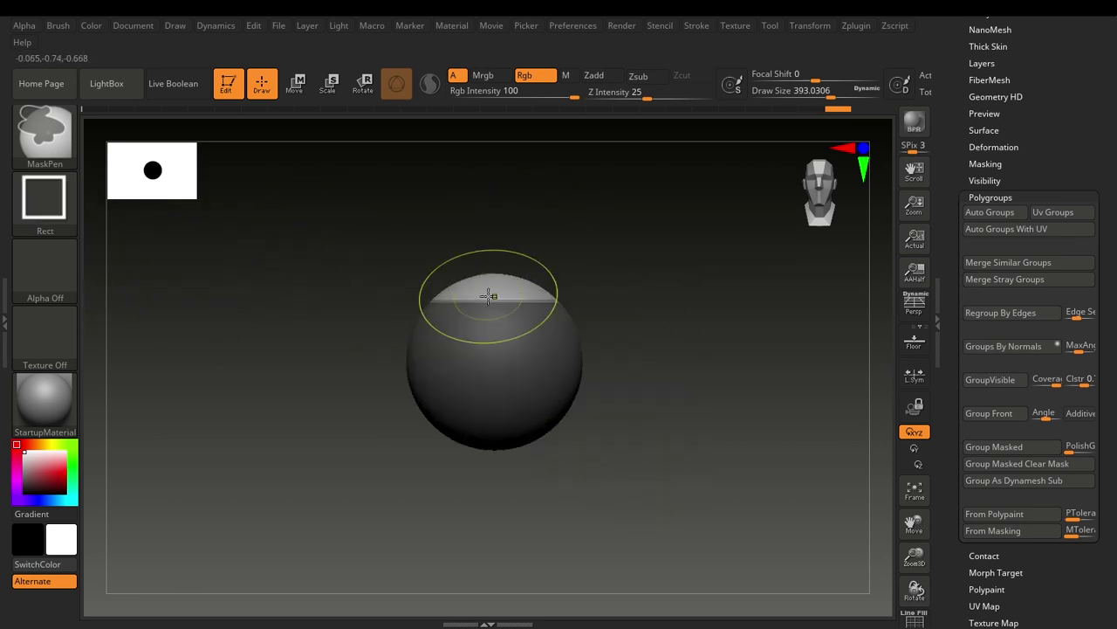
key(ctrl+z)
Isolate the sphere's lower part and a mirrored pair of lower side pieces with SelectRect, showing the whole sphere after each.
mouse_move(669, 489)
ctrl+shift+mouse_down()
mouse_move(561, 411)
mouse_move(479, 387)
mouse_move(347, 373)
mouse_move(356, 332)
mouse_move(706, 397)
mouse_move(564, 443)
mouse_move(427, 375)
mouse_move(668, 405)
mouse_move(456, 341)
mouse_move(517, 356)
mouse_move(452, 372)
mouse_move(352, 358)
mouse_move(399, 421)
mouse_move(471, 343)
mouse_move(498, 338)
mouse_move(444, 320)
ctrl+shift+mouse_up()
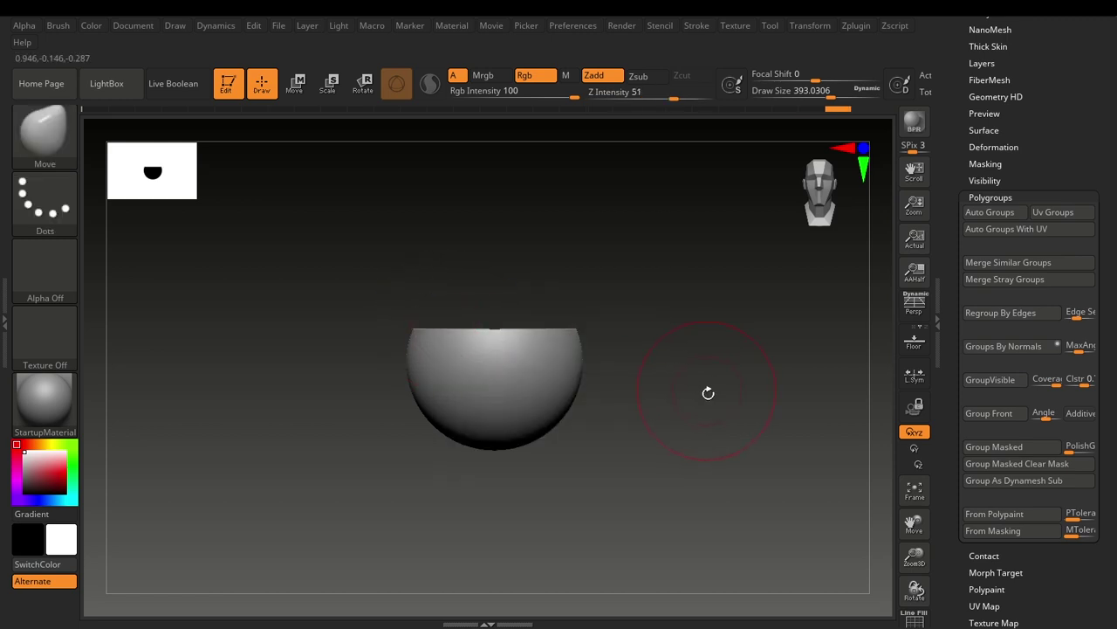
ctrl+shift+click(708, 400)
ctrl+shift+drag(630, 473, 515, 375)
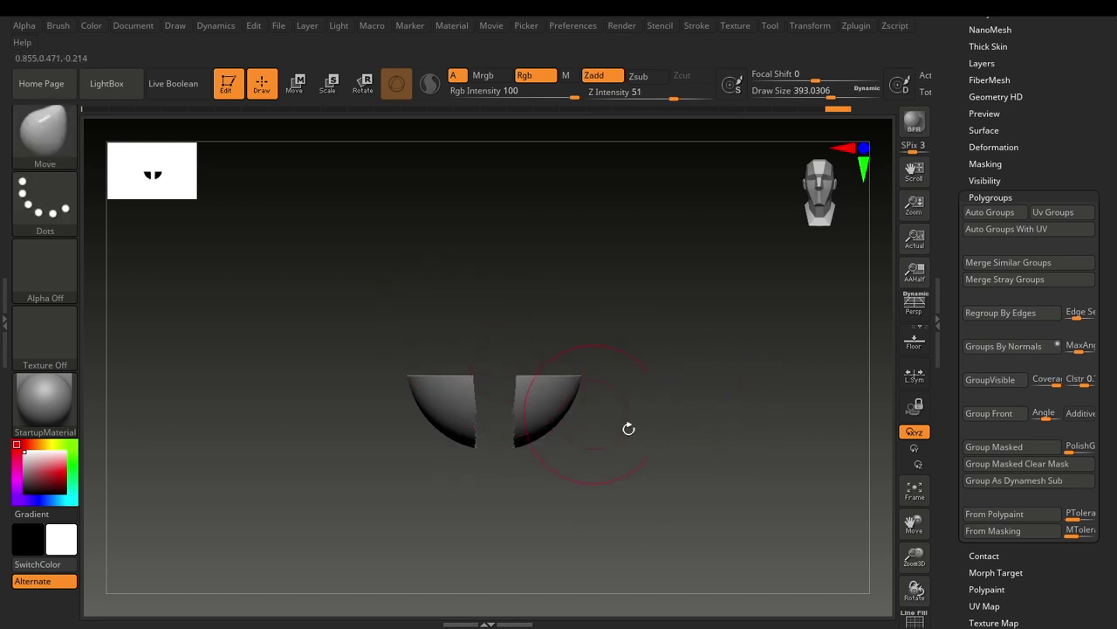
ctrl+shift+click(650, 439)
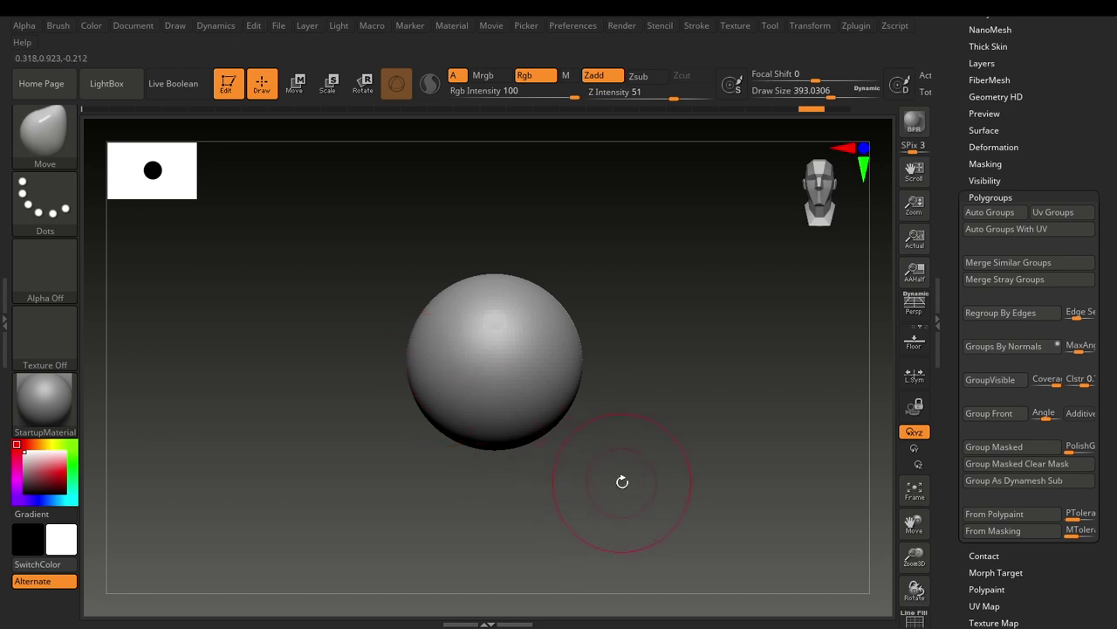
Isolate the bottom cap of the sphere twice with a wide SelectRect selection, restoring the full sphere each time.
mouse_move(672, 504)
ctrl+shift+mouse_down()
mouse_move(566, 441)
mouse_move(433, 392)
mouse_move(364, 380)
ctrl+shift+mouse_up()
ctrl+shift+click(529, 457)
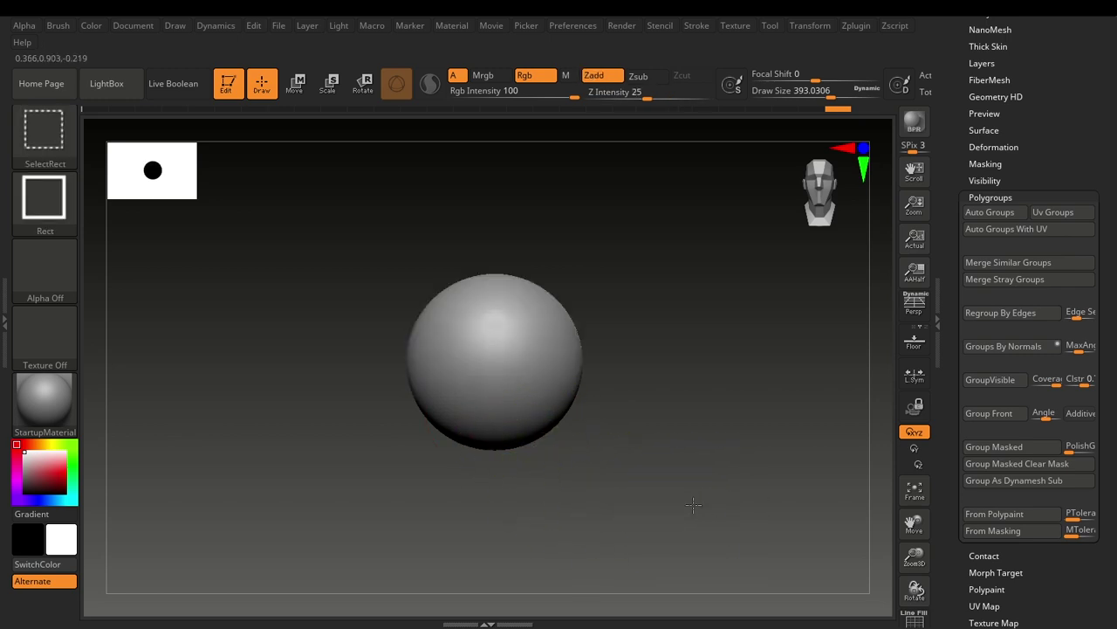
ctrl+shift+drag(695, 505, 353, 384)
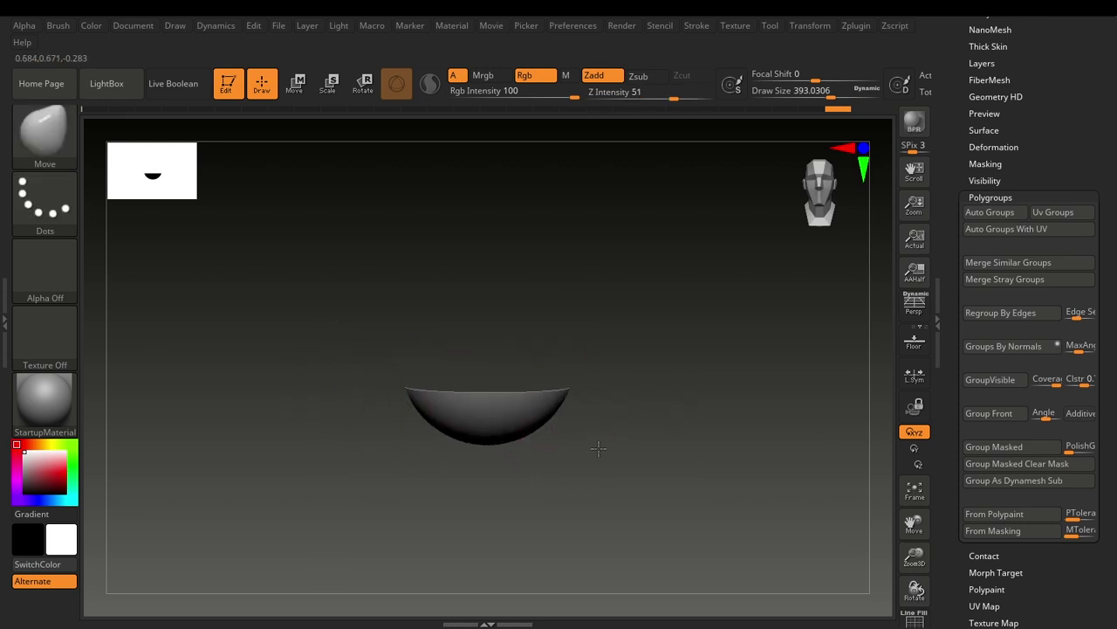
drag(606, 500, 589, 450)
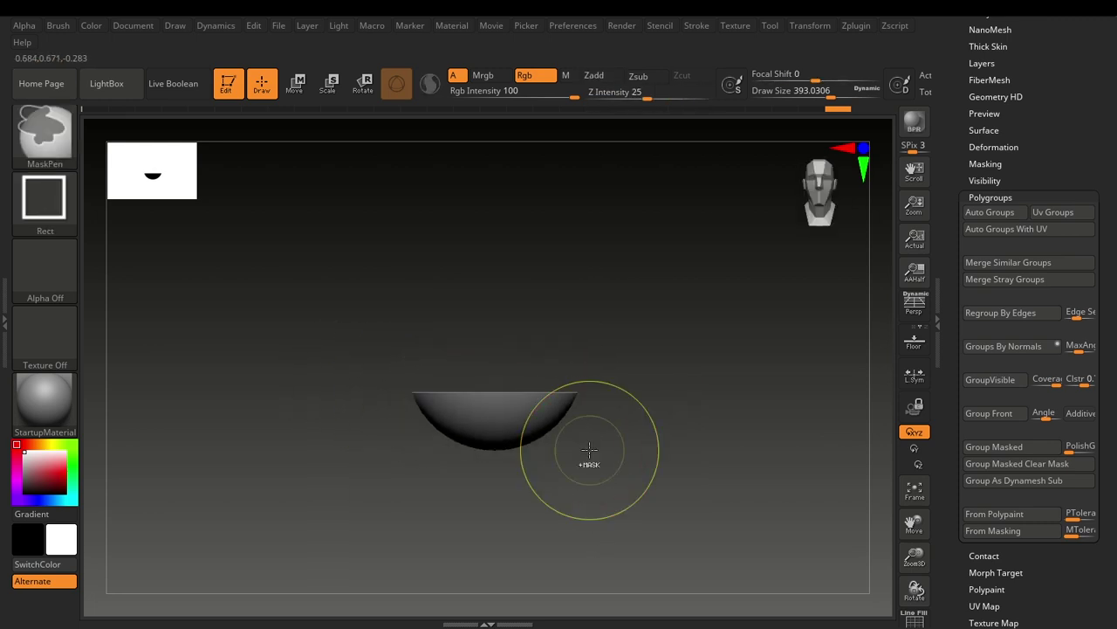
ctrl+shift+click(589, 450)
Isolate the sphere's bottom cap, invert the visibility repeatedly between the cap and the upper part, and show the whole sphere.
ctrl+drag(655, 528, 399, 411)
mouse_move(675, 513)
ctrl+shift+mouse_down()
mouse_move(443, 442)
mouse_move(366, 407)
mouse_move(404, 406)
mouse_move(370, 411)
mouse_move(385, 336)
mouse_move(314, 402)
mouse_move(416, 411)
mouse_move(434, 389)
mouse_move(446, 325)
mouse_move(384, 327)
mouse_move(430, 330)
mouse_move(374, 379)
mouse_move(400, 395)
mouse_move(382, 394)
mouse_move(375, 375)
mouse_move(367, 389)
ctrl+shift+mouse_up()
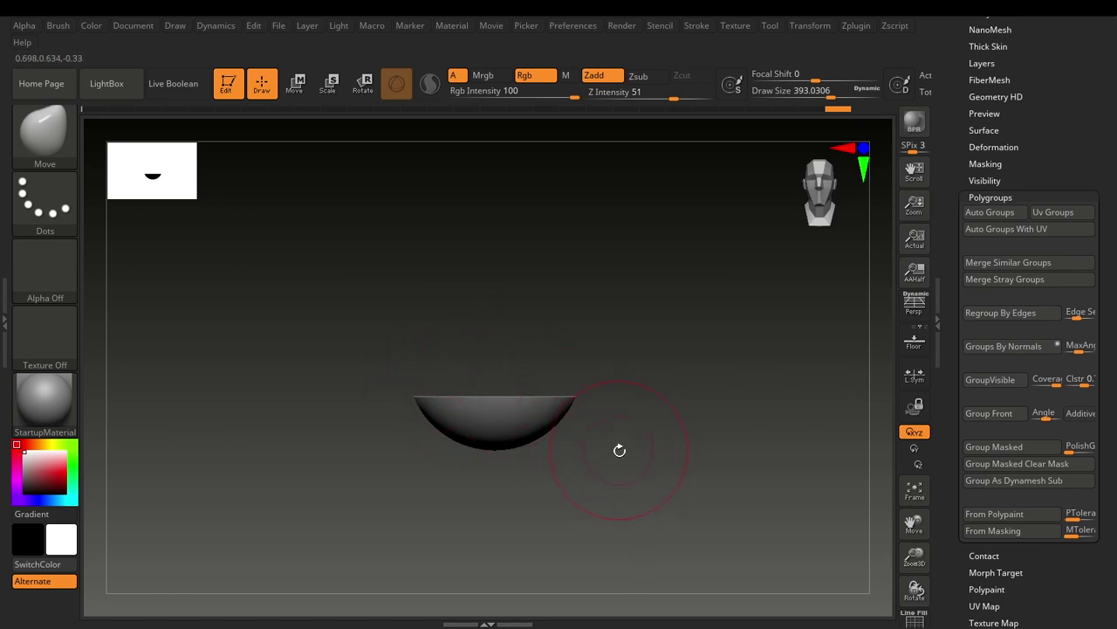
key(ctrl+shift)
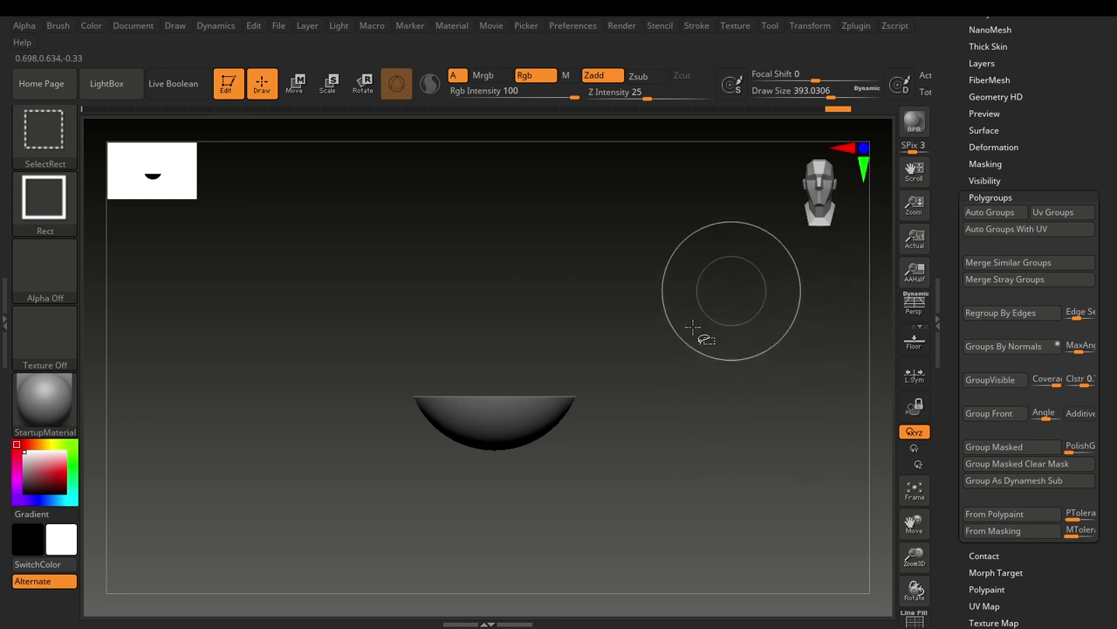
ctrl+shift+drag(783, 392, 724, 491)
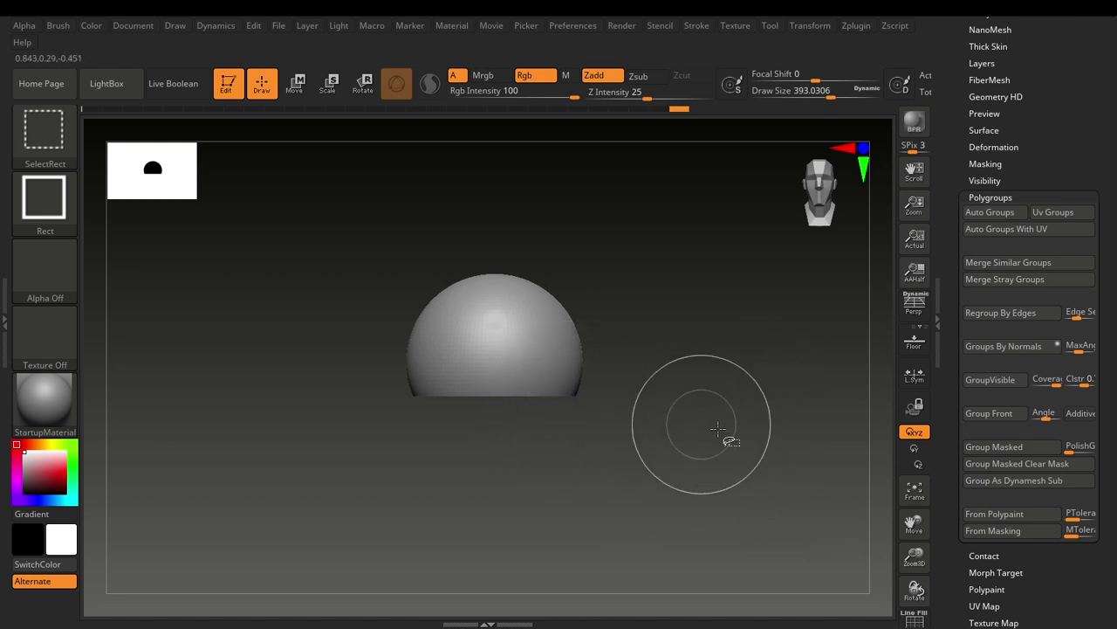
ctrl+shift+drag(800, 384, 658, 495)
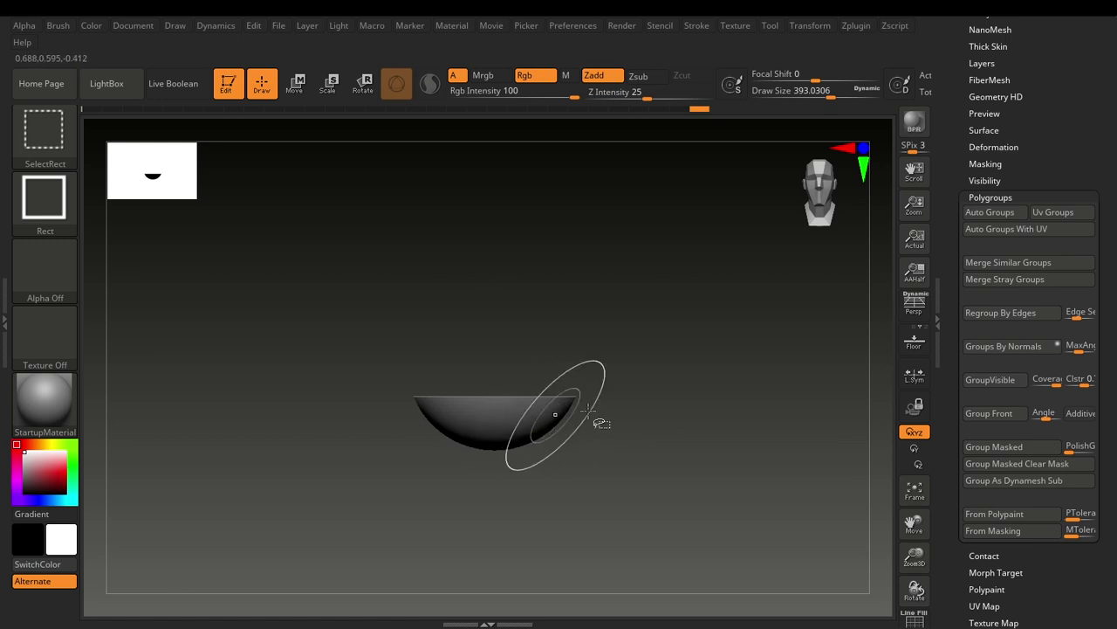
ctrl+shift+drag(801, 392, 638, 531)
ctrl+shift+drag(776, 374, 668, 491)
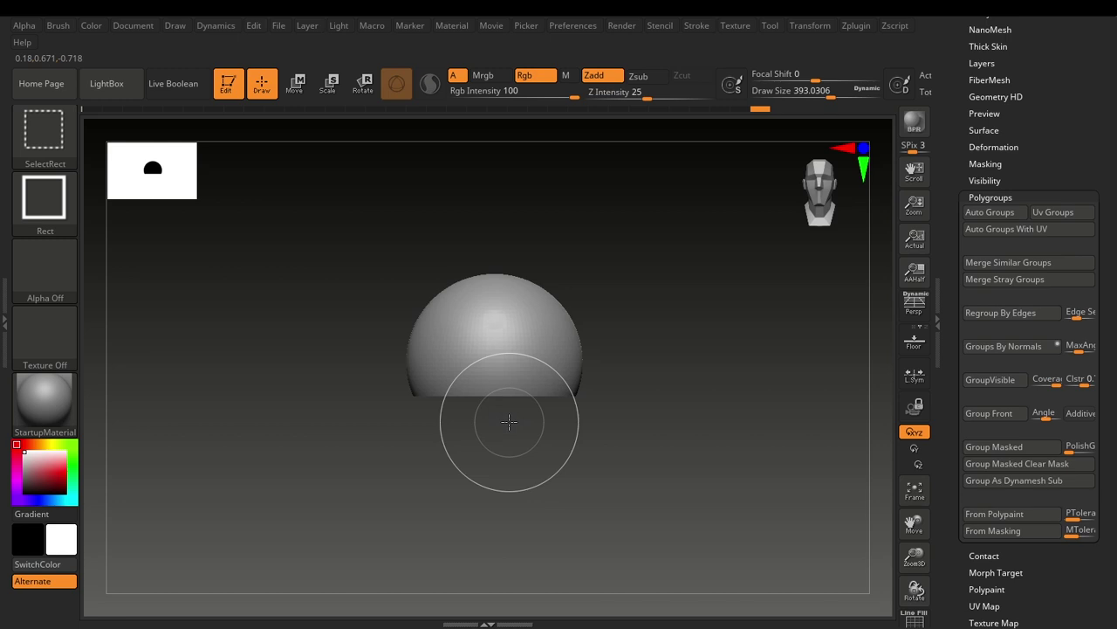
ctrl+shift+click(725, 385)
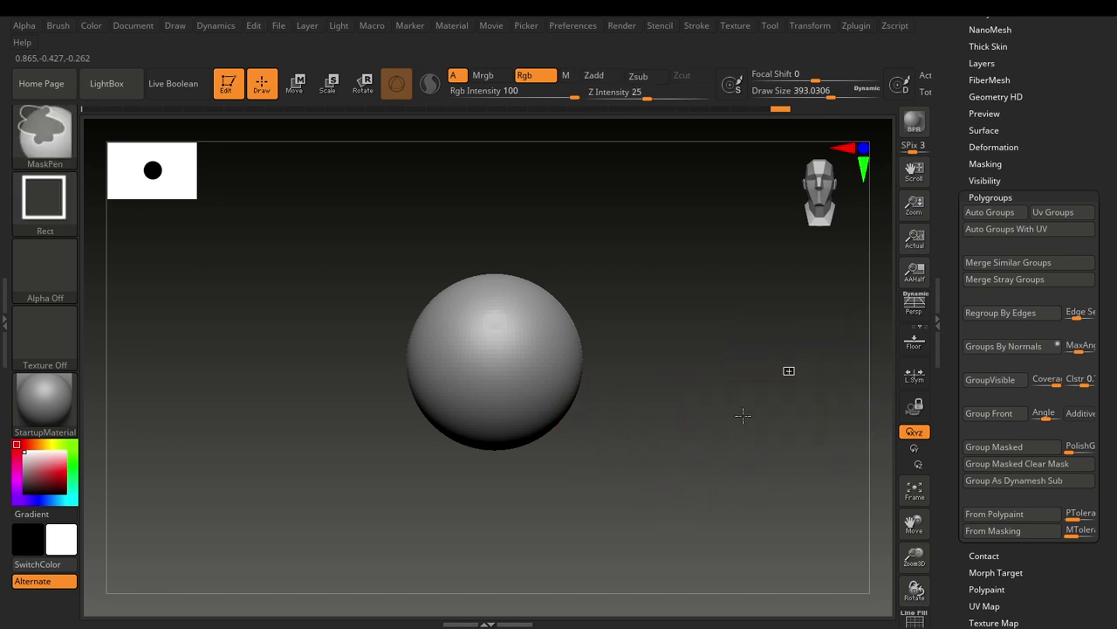
Try mask-clearing and visibility-inverting selections on the empty canvas beside the sphere, and restore full visibility.
ctrl+drag(790, 370, 614, 545)
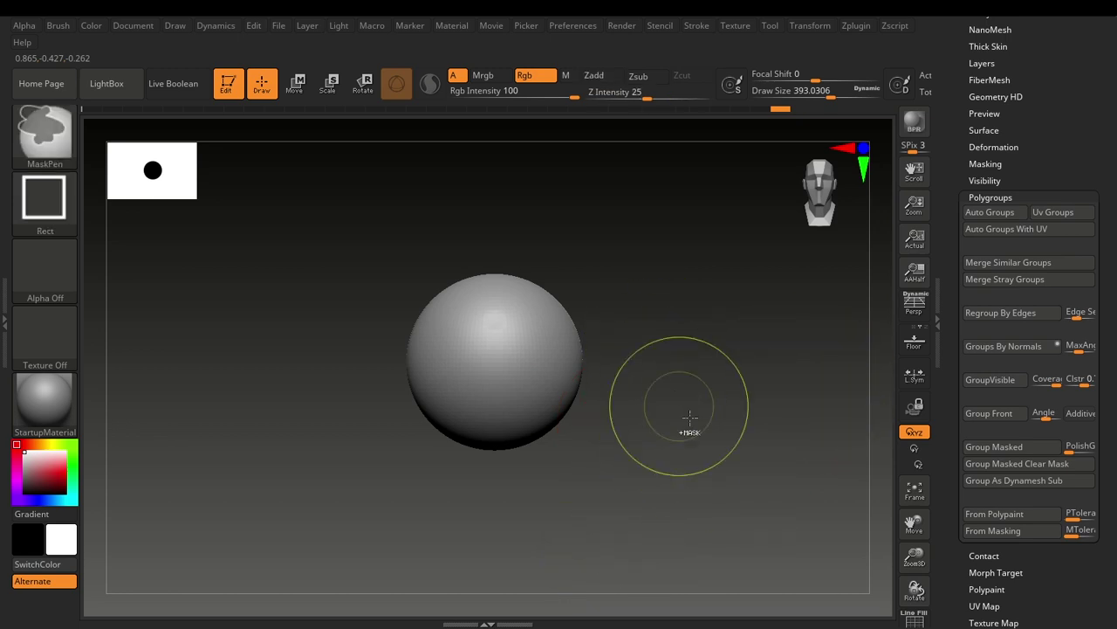
key(ctrl+shift)
ctrl+shift+drag(770, 345, 615, 423)
ctrl+drag(755, 364, 672, 534)
ctrl+shift+drag(704, 348, 520, 544)
ctrl+shift+click(777, 406)
mouse_move(777, 399)
ctrl+shift+mouse_down()
mouse_move(598, 599)
mouse_move(511, 562)
ctrl+shift+mouse_up()
ctrl+shift+click(512, 562)
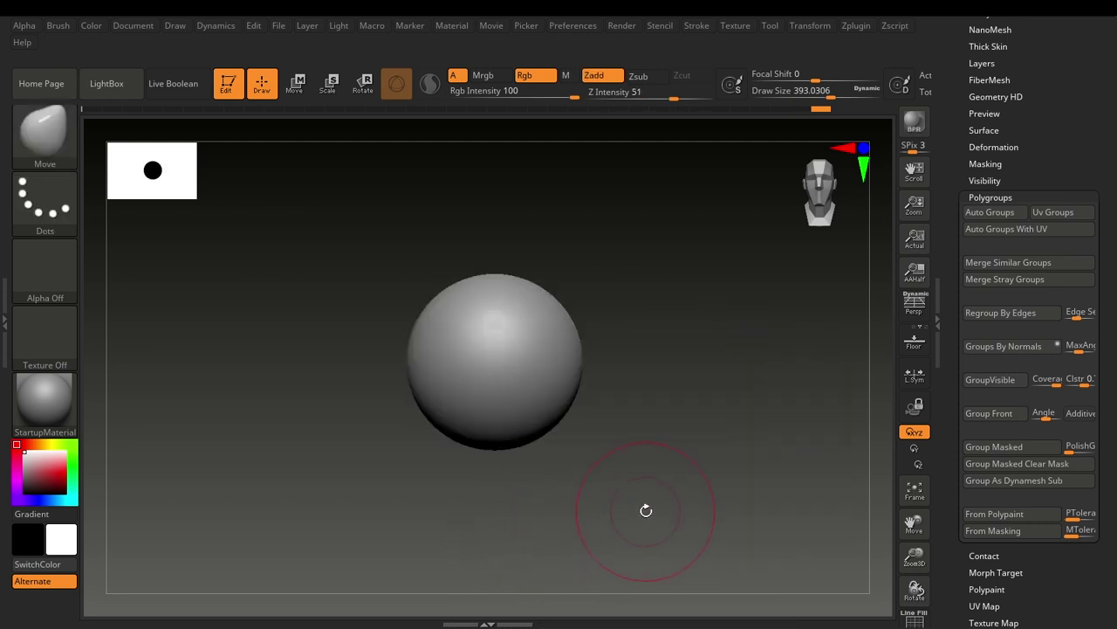
Set the stroke of the SelectRect visibility brush to Lasso.
alt+drag(521, 502, 565, 476)
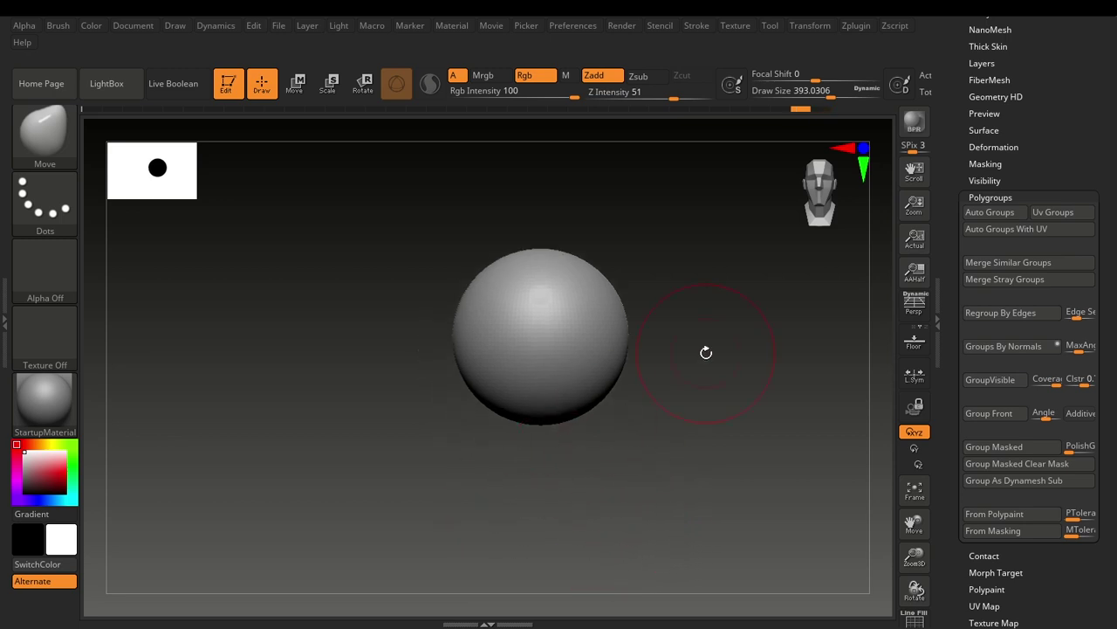
key(ctrl+shift)
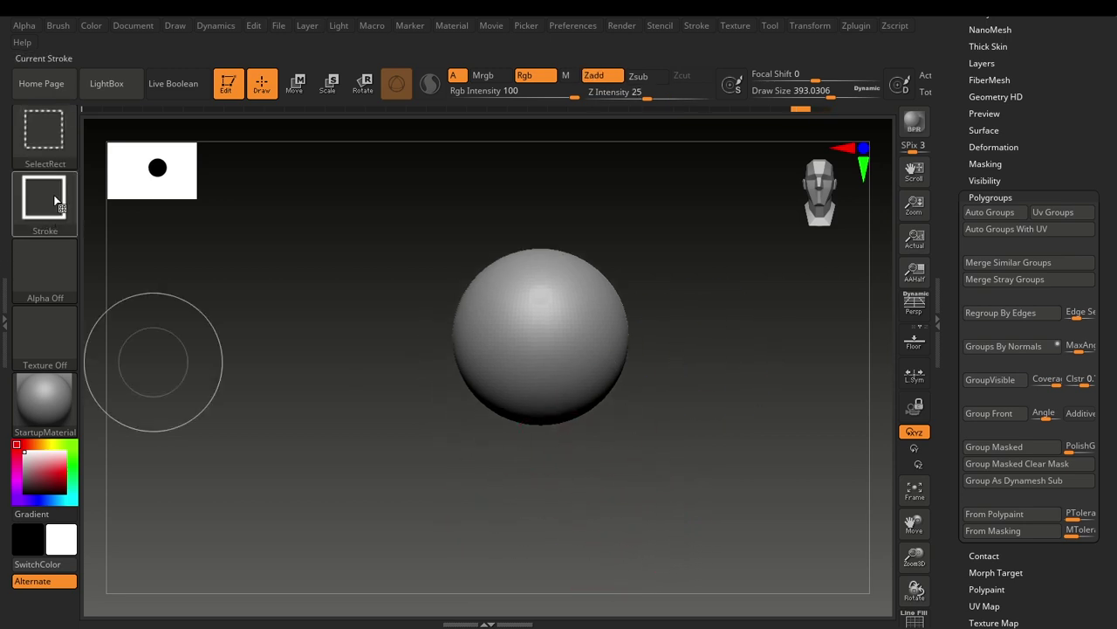
click(56, 140)
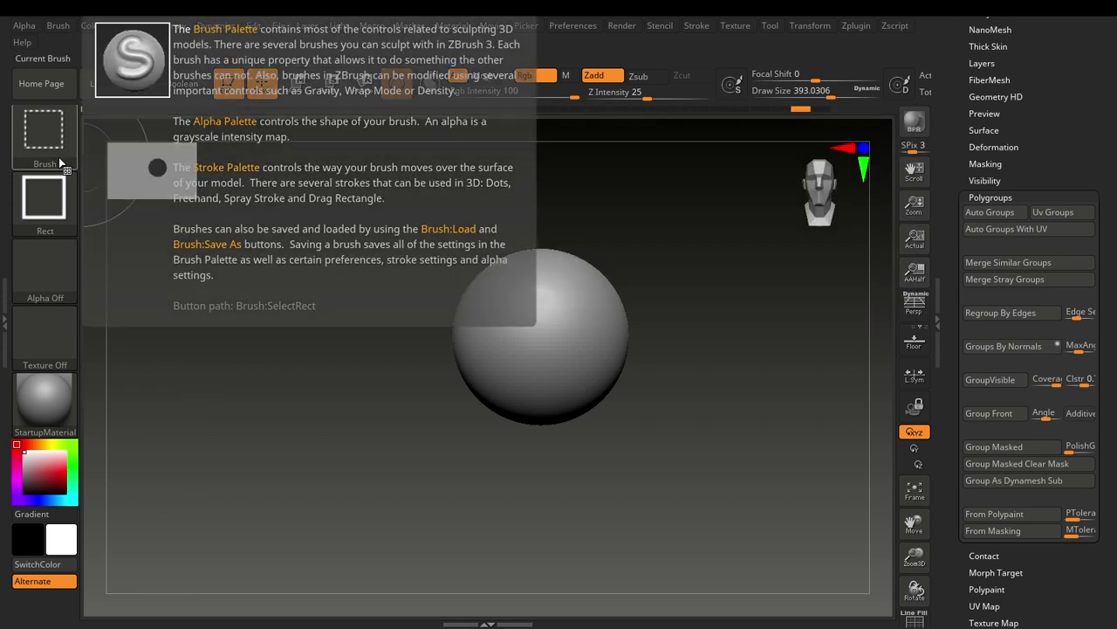
click(52, 144)
click(48, 200)
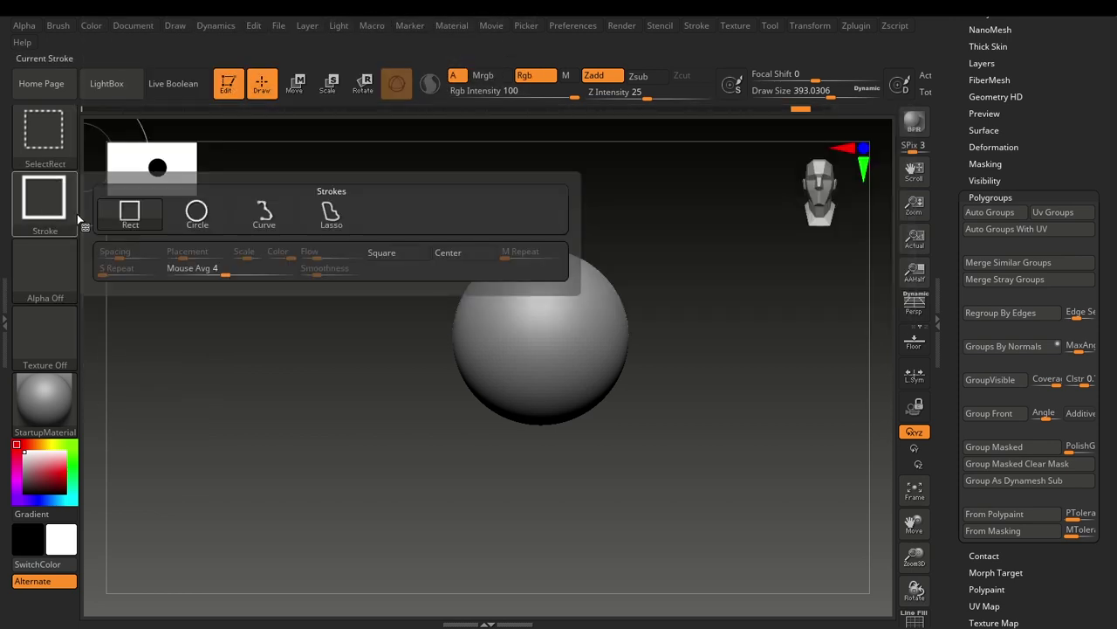
click(340, 222)
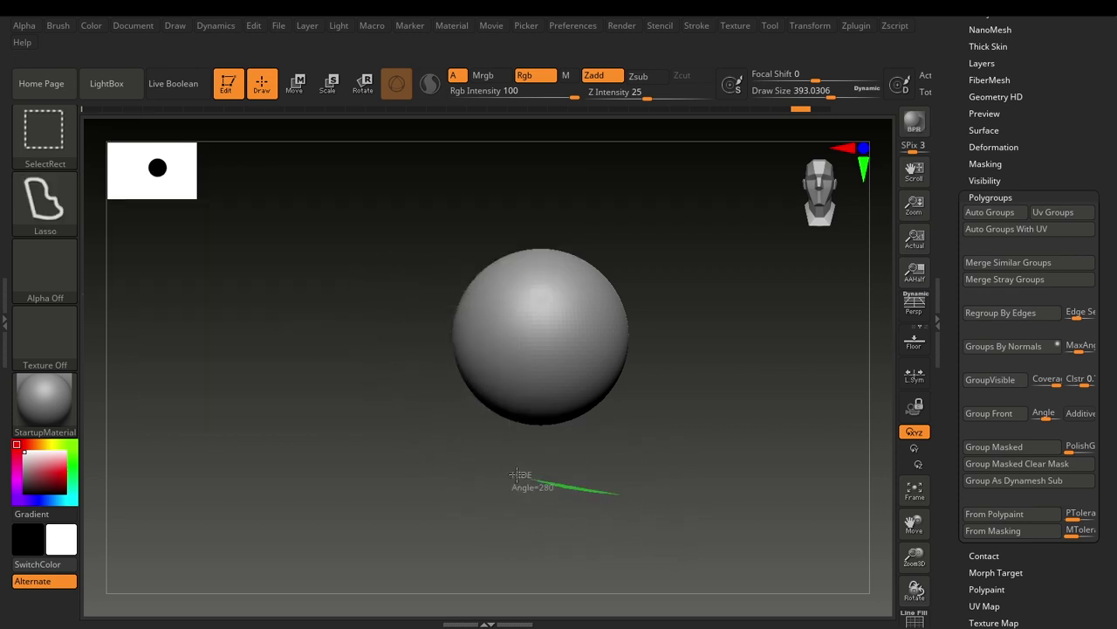
Isolate a crescent-shaped part of the sphere with a freehand lasso selection, restore the full sphere, and try another lasso over it.
mouse_move(518, 474)
ctrl+shift+mouse_down()
mouse_move(472, 402)
mouse_move(576, 382)
mouse_move(618, 351)
mouse_move(524, 266)
mouse_move(784, 352)
ctrl+shift+mouse_up()
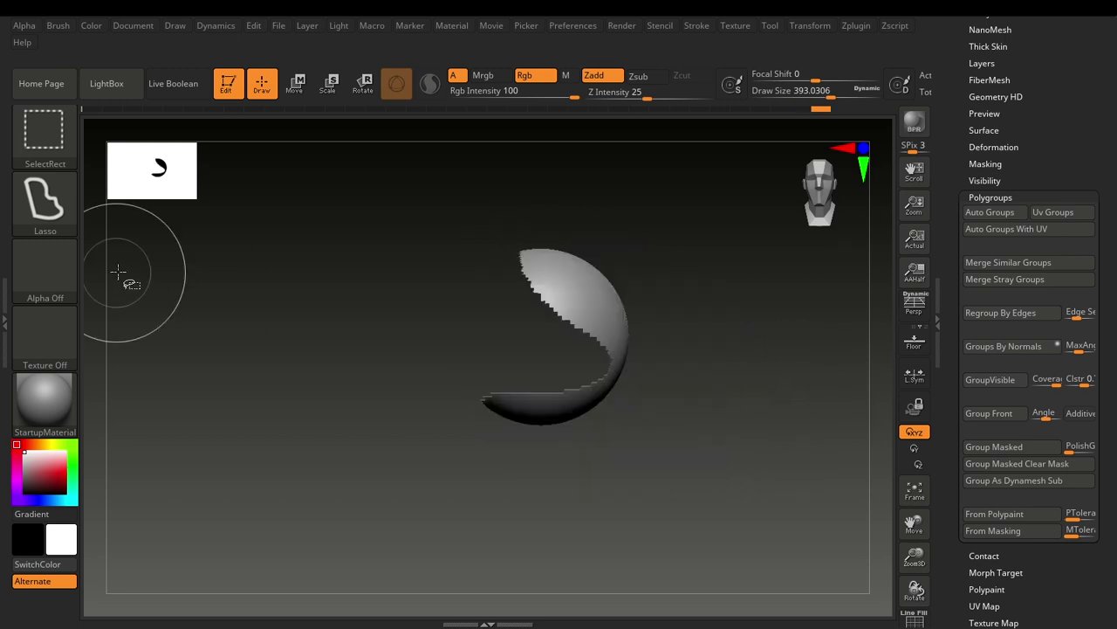
ctrl+shift+click(118, 254)
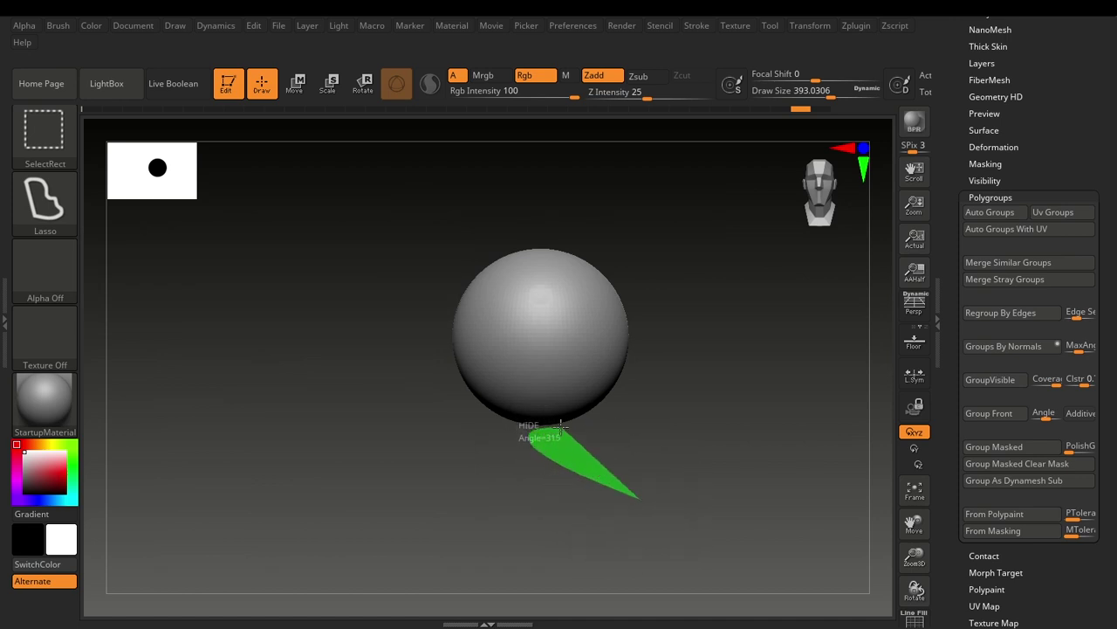
mouse_move(567, 354)
ctrl+shift+mouse_down()
mouse_move(542, 253)
mouse_move(646, 256)
mouse_move(680, 389)
mouse_move(512, 474)
ctrl+shift+mouse_up()
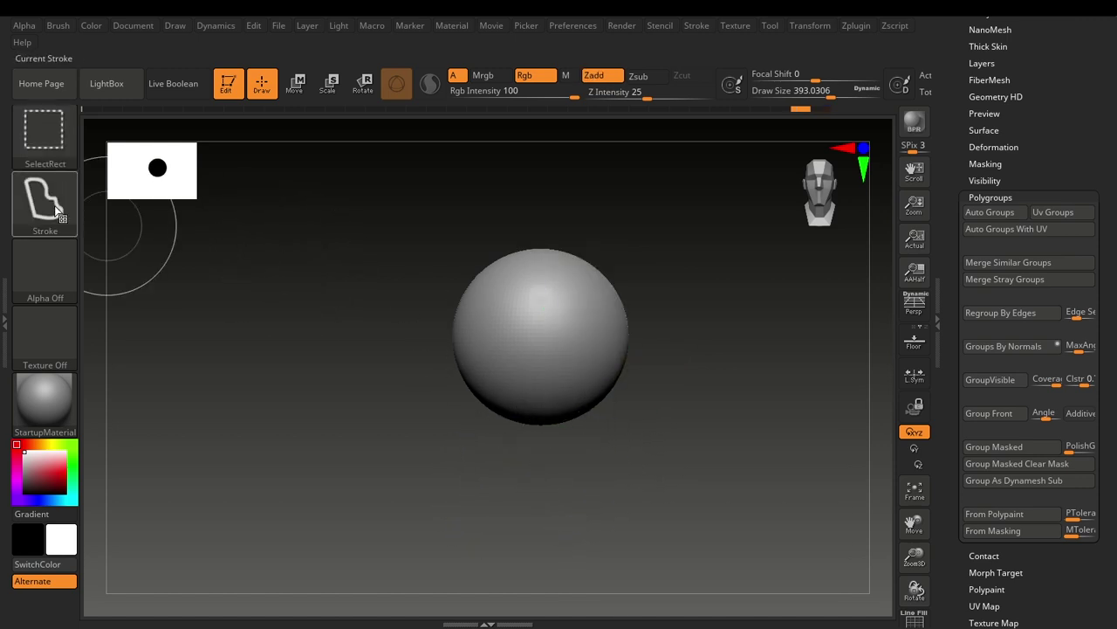
Change the stroke of the SelectRect visibility brush from Lasso to Circle.
mouse_move(75, 162)
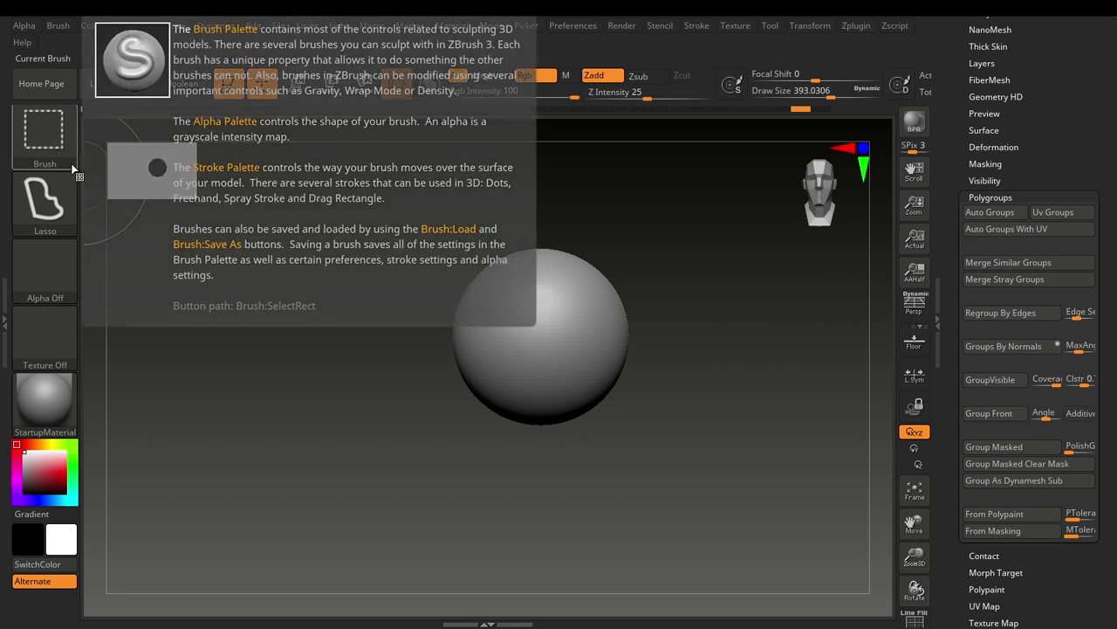
click(55, 208)
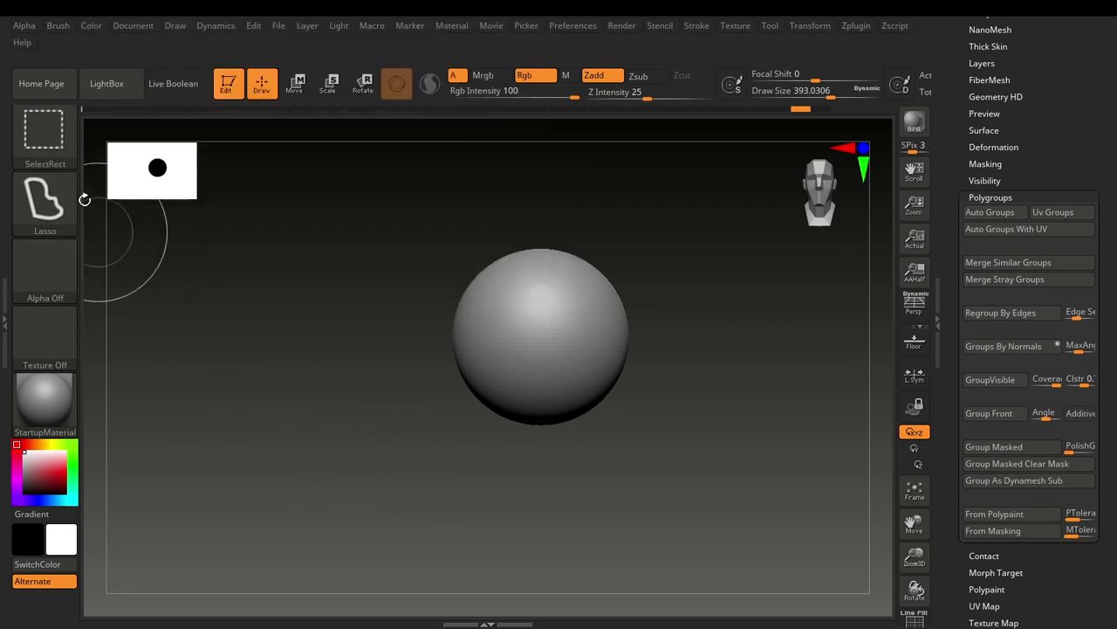
mouse_move(47, 214)
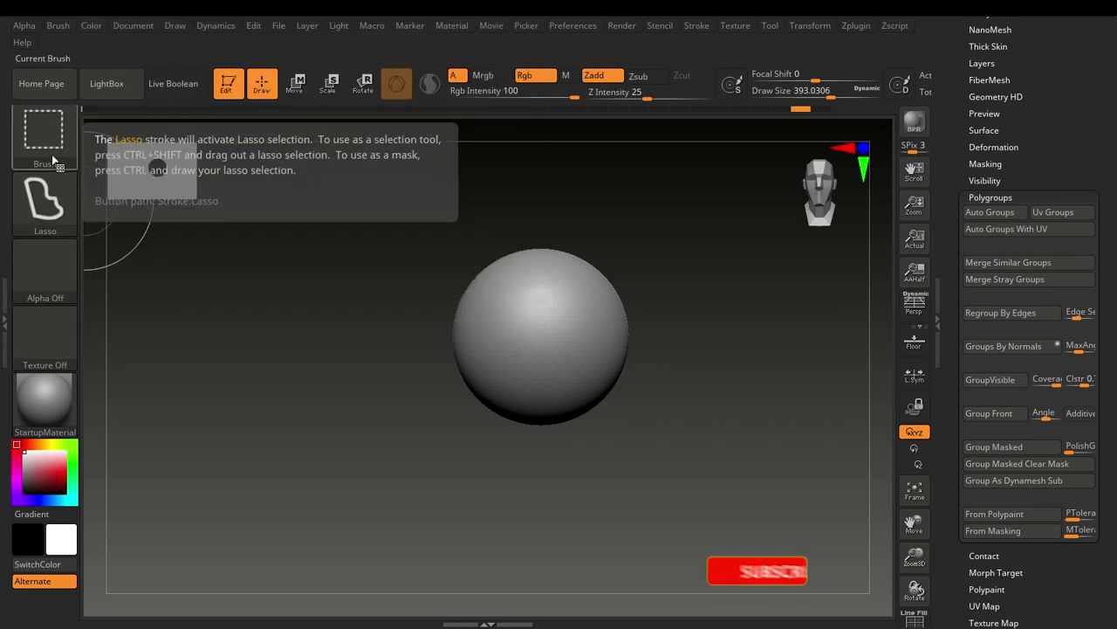
click(46, 211)
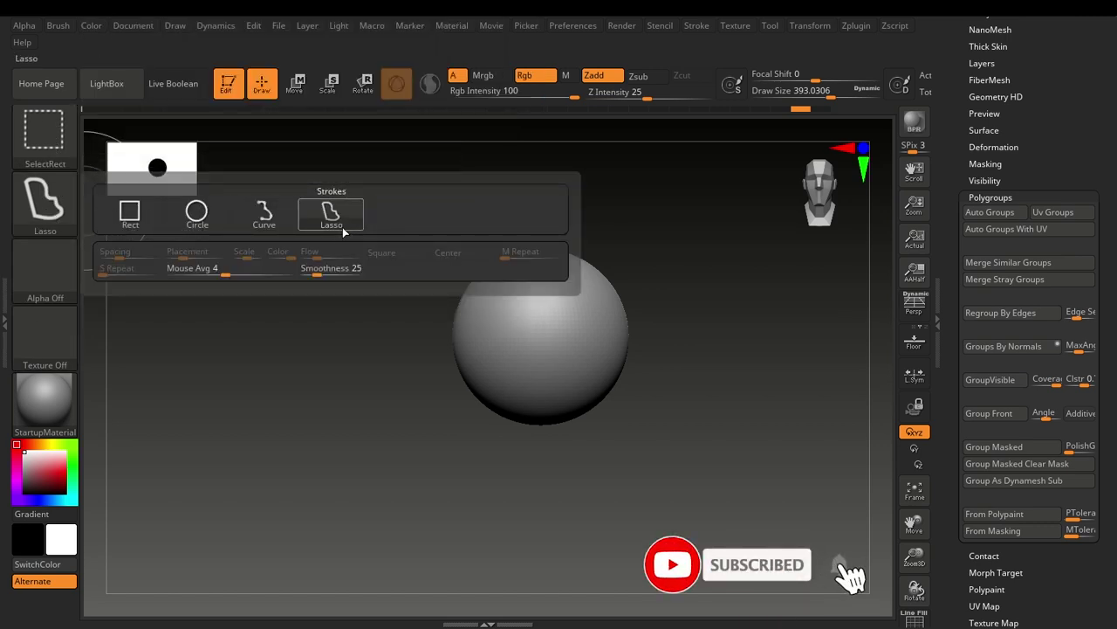
click(199, 214)
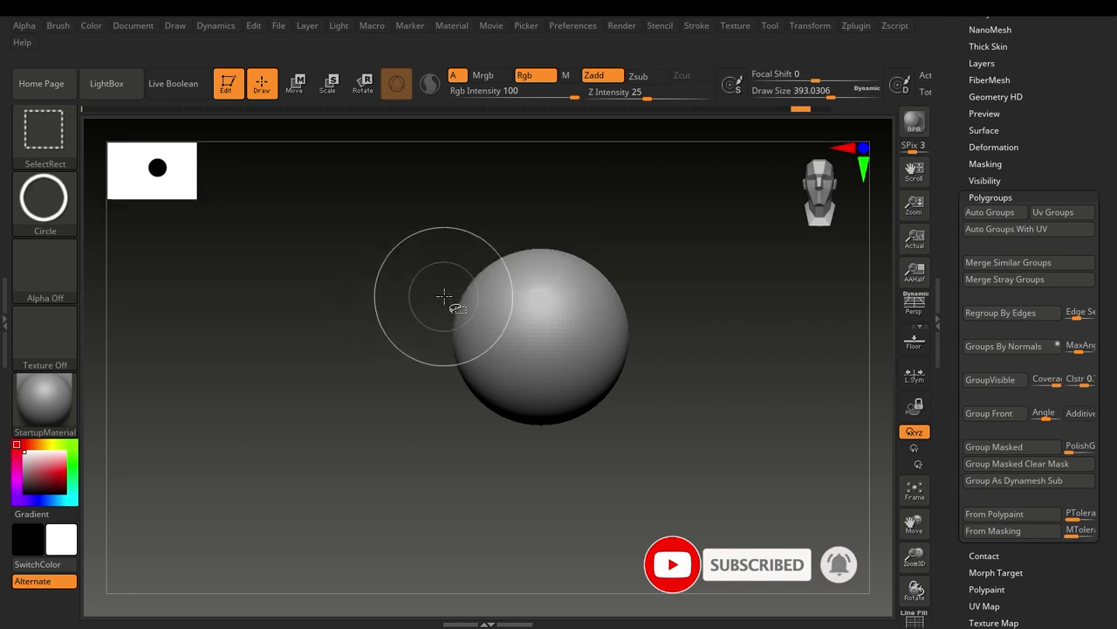
Try circular visibility selections over the sphere and restore full visibility.
ctrl+shift+drag(449, 299, 653, 441)
ctrl+shift+click(653, 442)
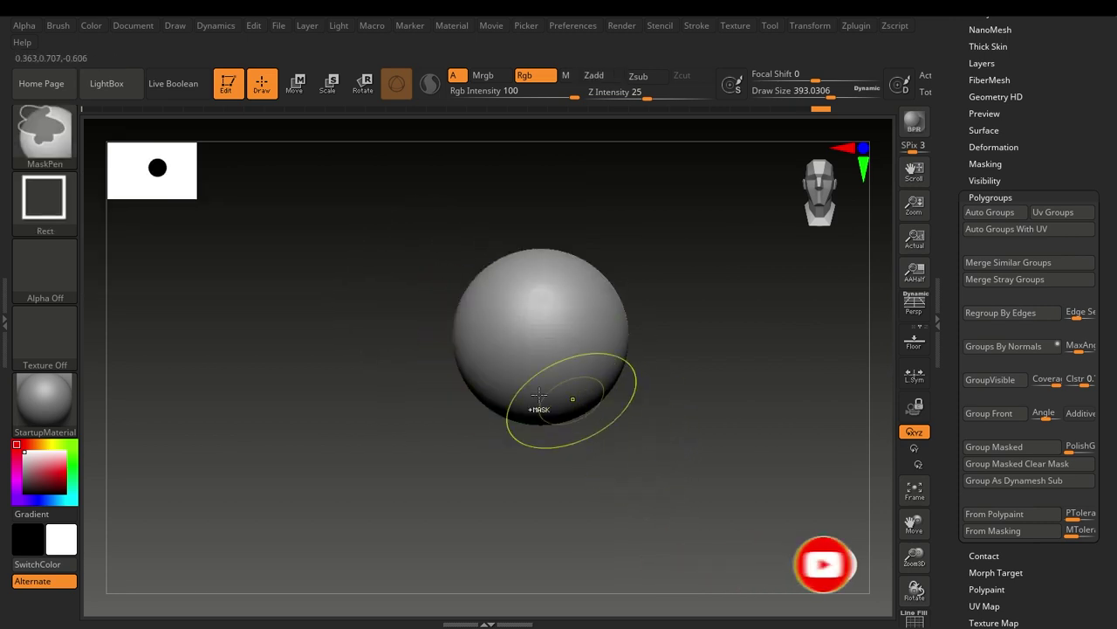
mouse_move(374, 252)
ctrl+shift+mouse_down()
mouse_move(711, 511)
mouse_move(623, 412)
mouse_move(379, 350)
mouse_move(419, 436)
ctrl+shift+mouse_up()
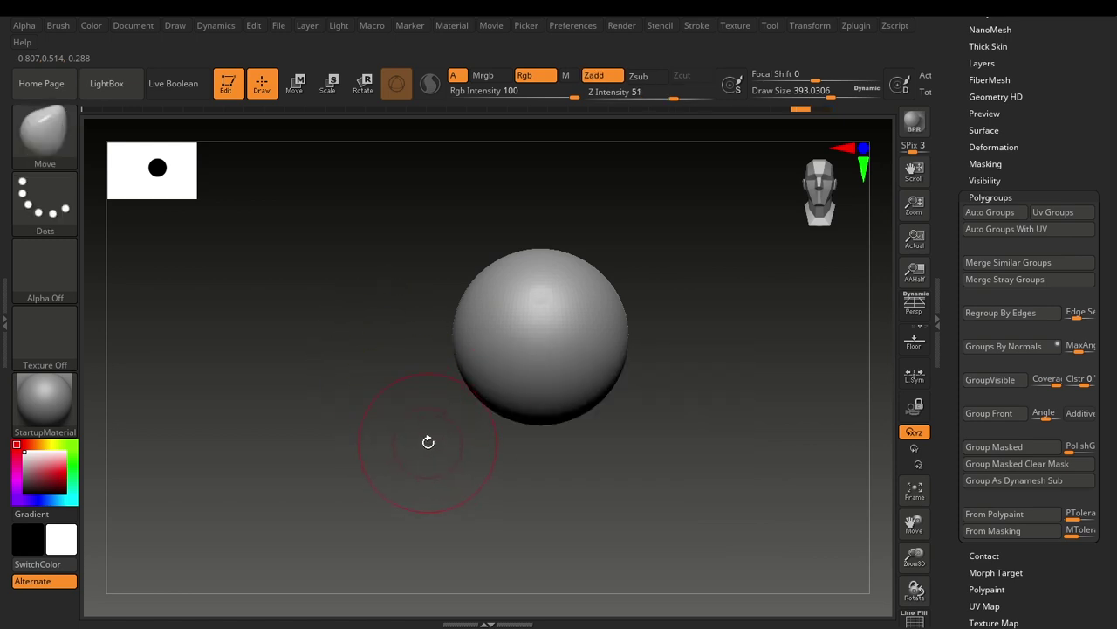
key(ctrl+shift)
Duplicate the sphere straight down along Y with the transform gizmo so that the copy partly overlaps the original.
mouse_move(662, 466)
alt+mouse_down()
mouse_move(567, 467)
mouse_move(644, 417)
mouse_move(657, 457)
alt+mouse_up()
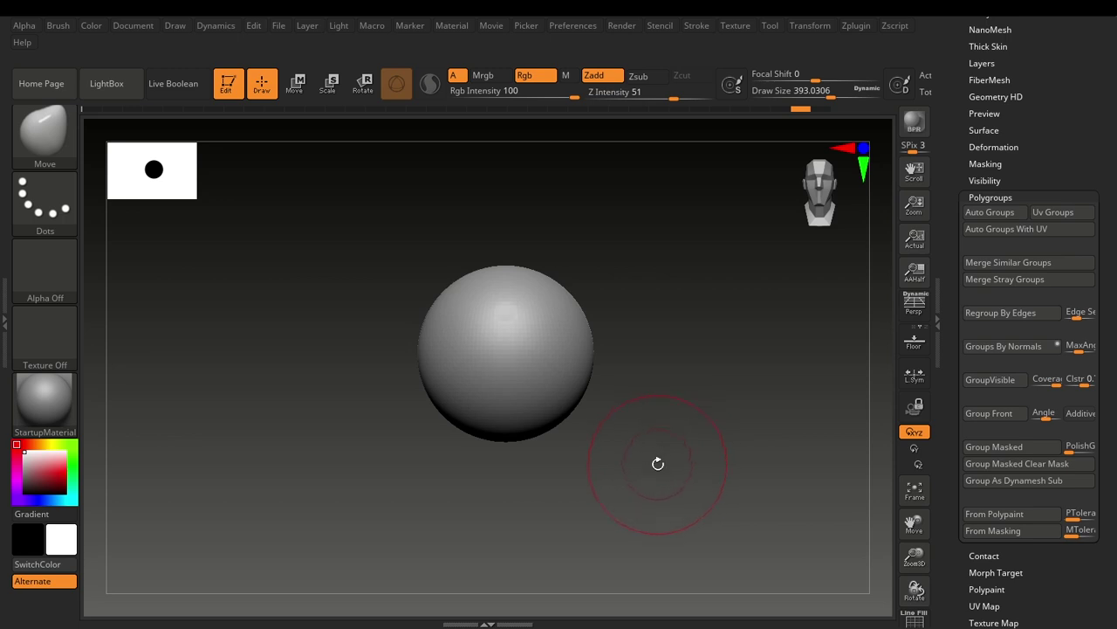
key(w)
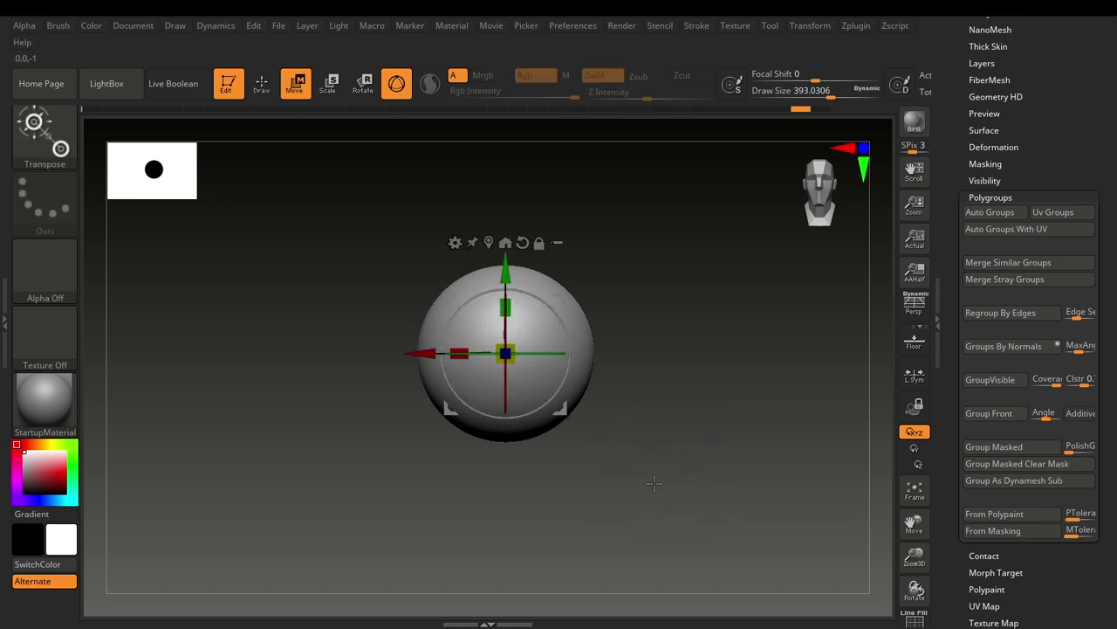
key(e)
key(q)
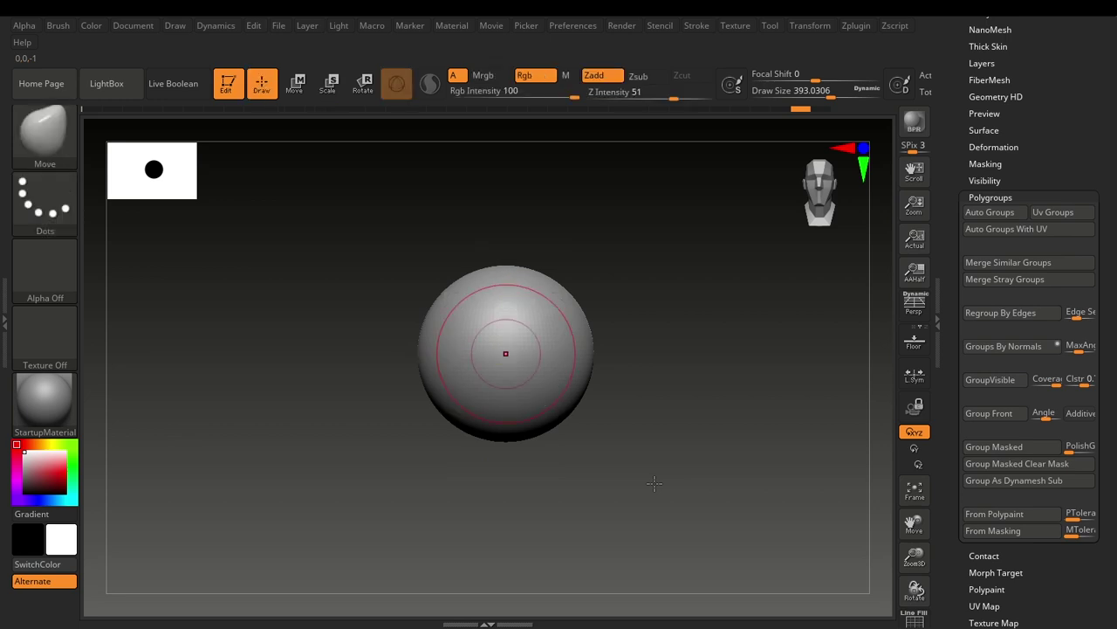
key(e)
key(r)
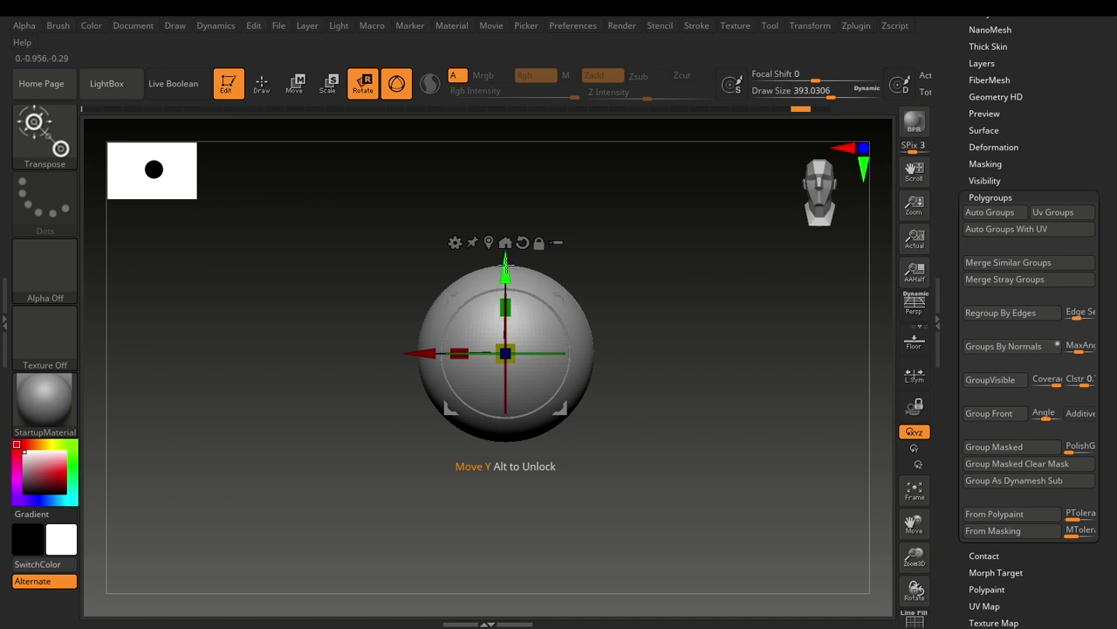
ctrl+drag(506, 262, 530, 388)
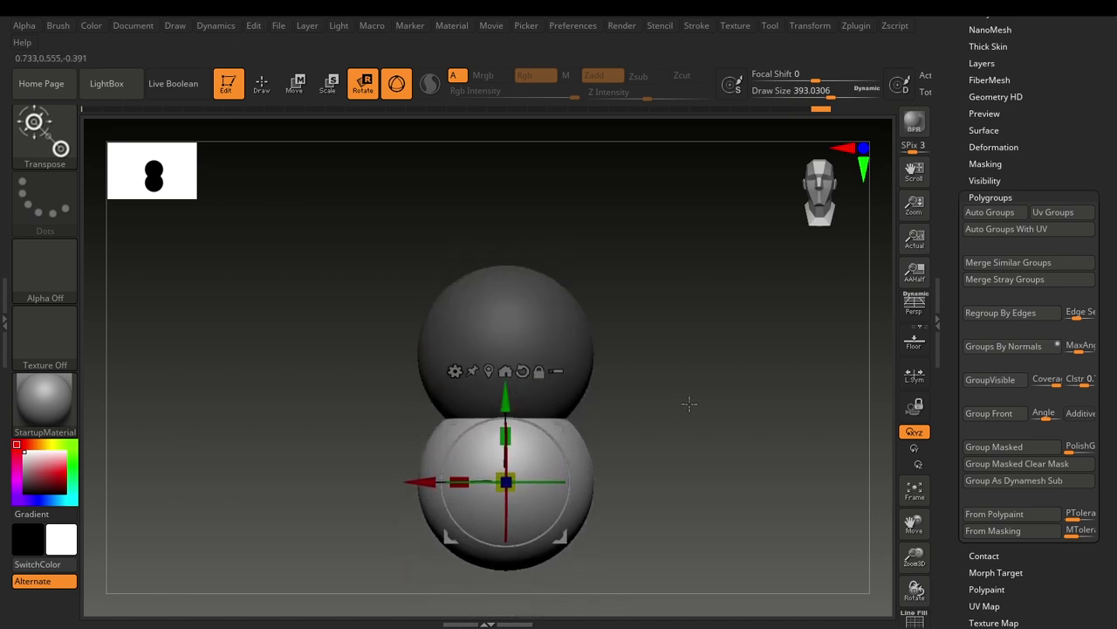
Open the Subtool list and examine the entry for the duplicated sphere mesh.
mouse_move(689, 399)
mouse_down()
mouse_move(627, 399)
mouse_move(674, 400)
mouse_up()
drag(1114, 340, 1116, 493)
click(997, 323)
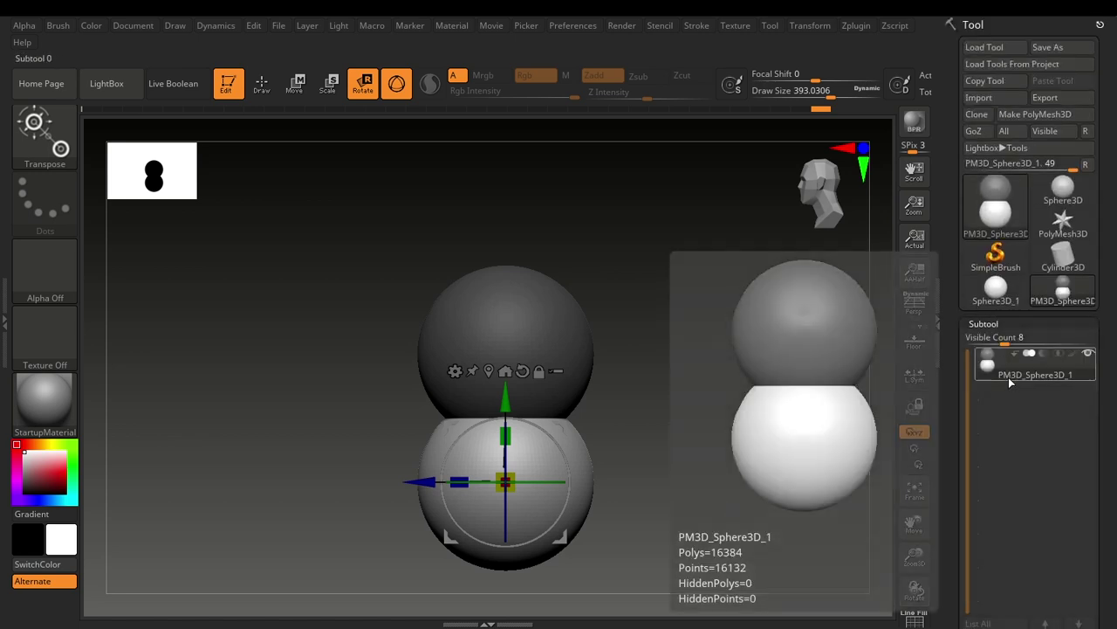
drag(643, 451, 697, 459)
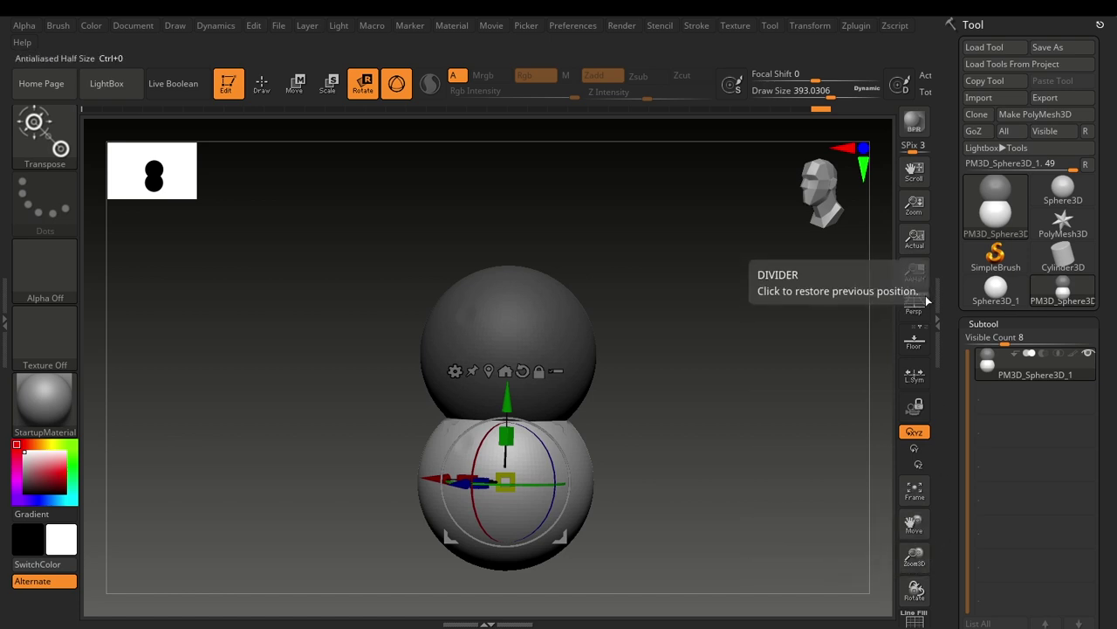
Fit the two-sphere mesh to the view and turn on its polyframe wireframe display.
click(914, 491)
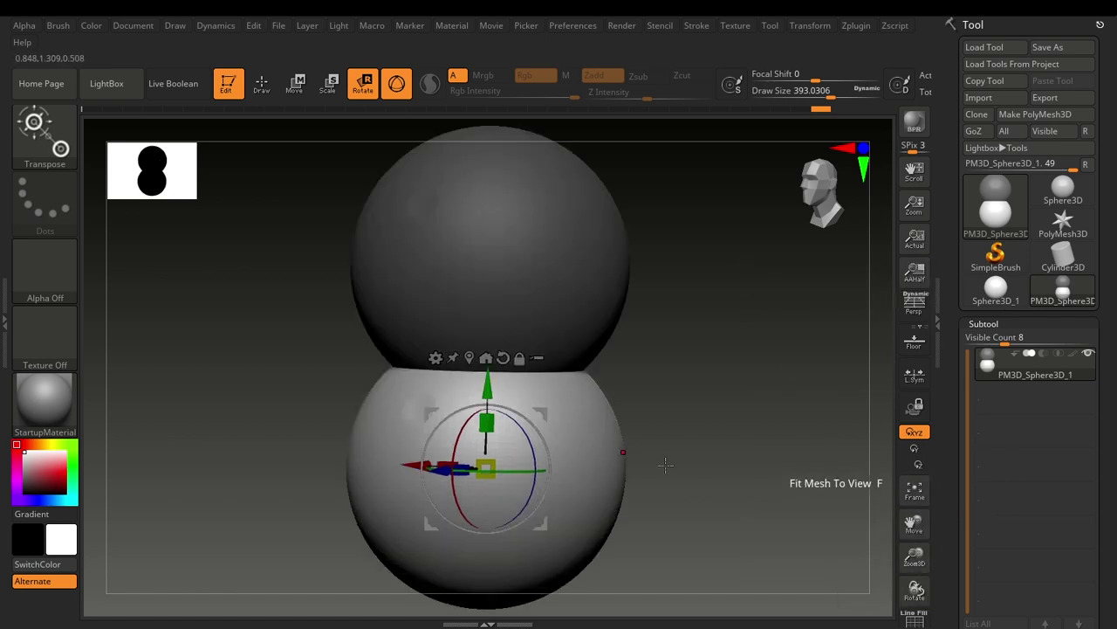
scroll(943, 494, down, 3)
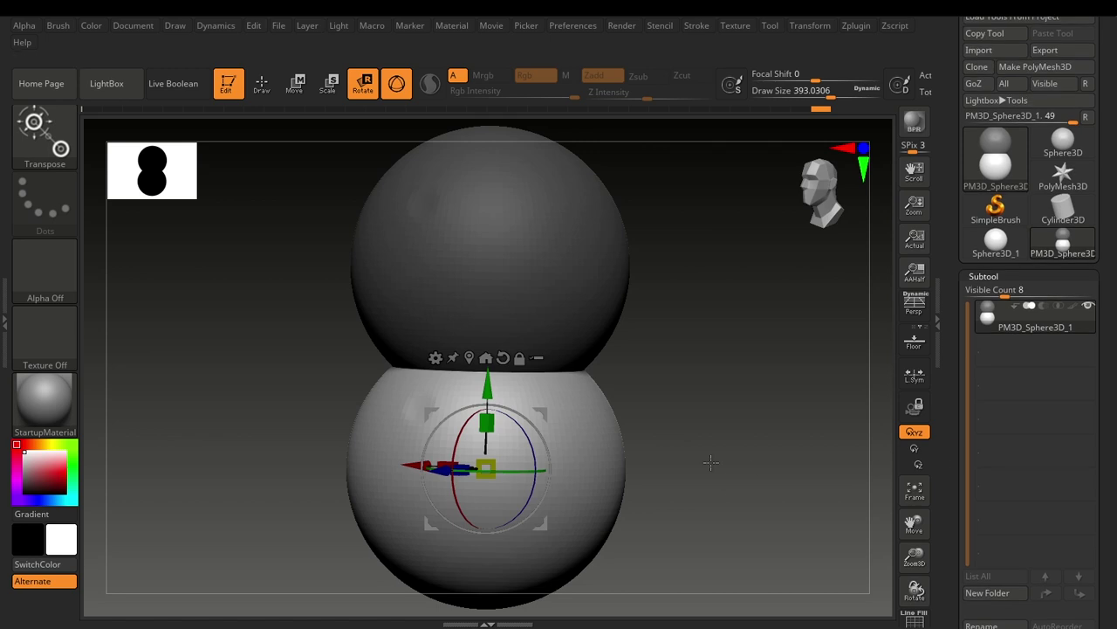
click(919, 621)
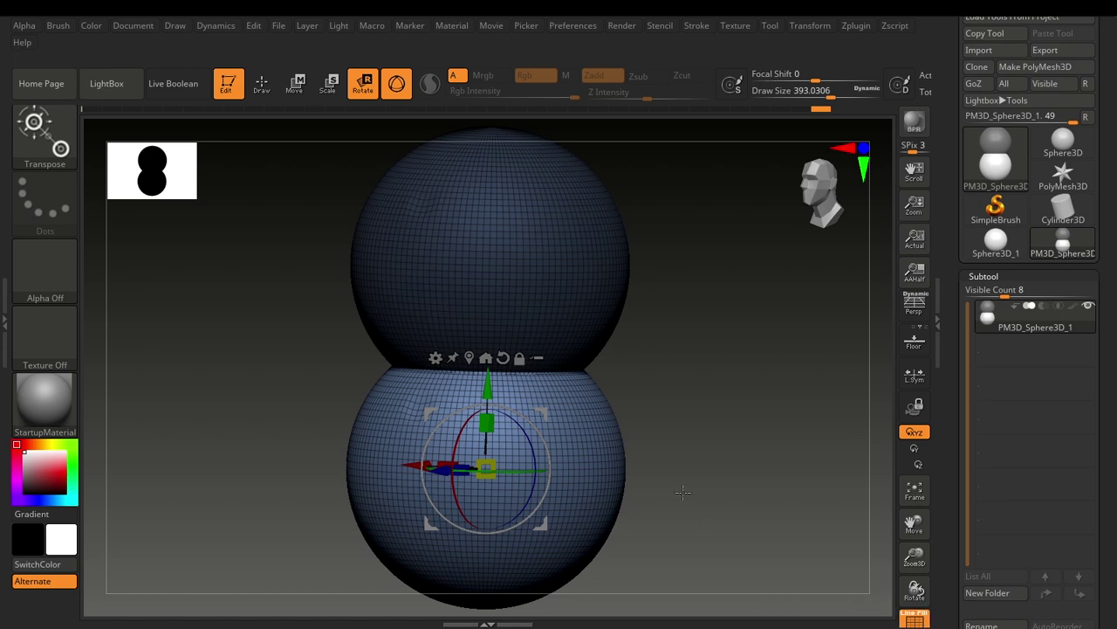
ctrl+right_drag(731, 528, 603, 442)
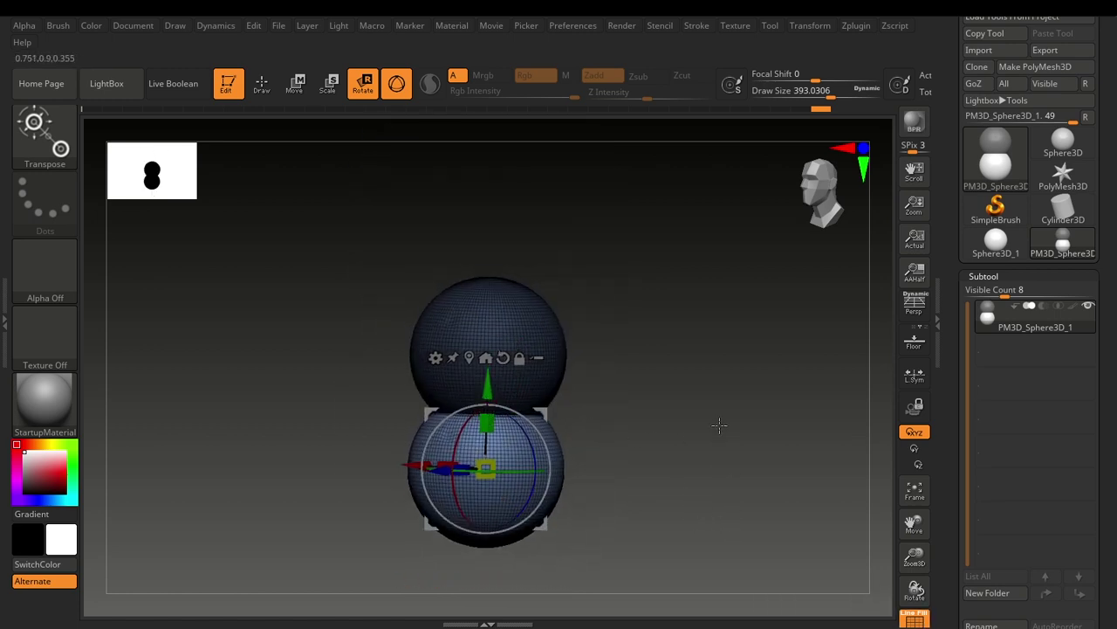
Clear the mask from the upper sphere and return to Draw mode with the Move brush.
ctrl+shift+click(695, 458)
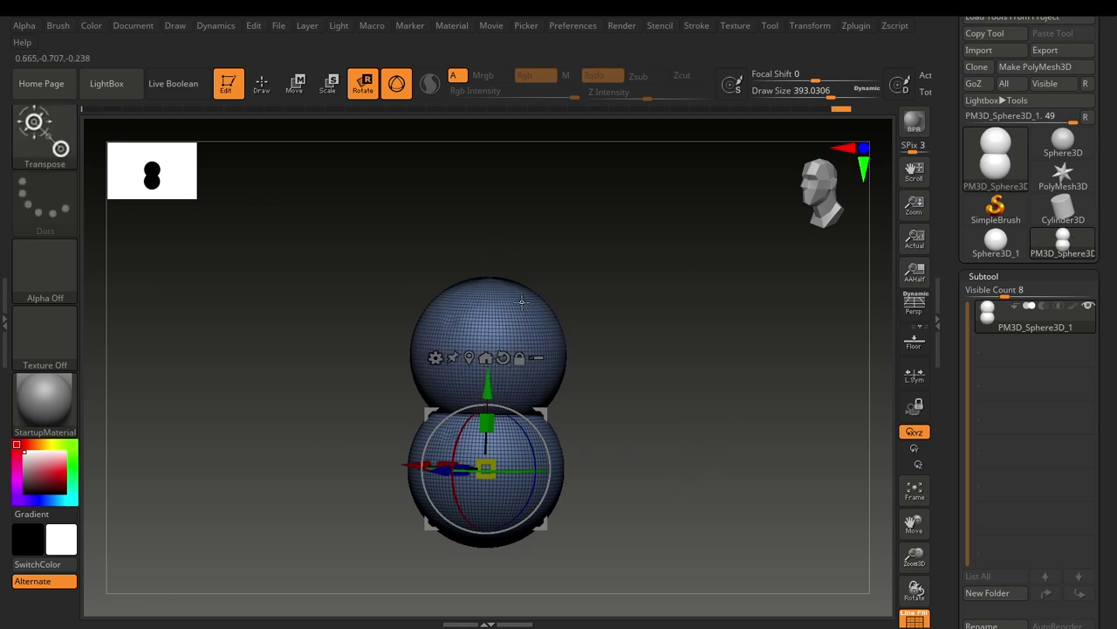
click(503, 358)
key(q)
key(b)
key(m)
key(v)
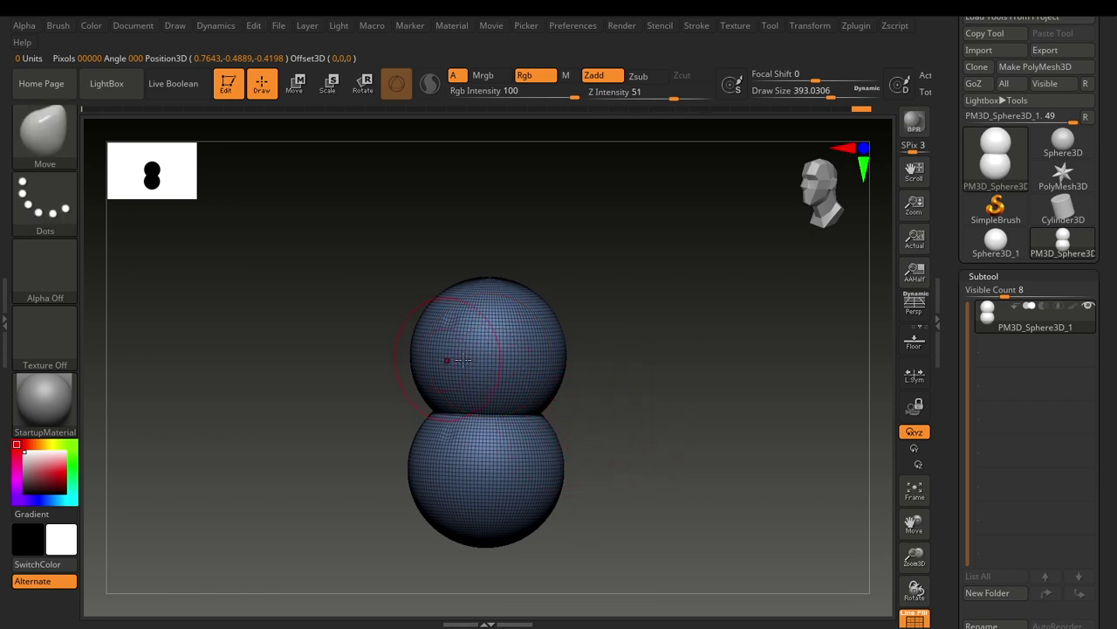
Set the stroke of the SelectRect visibility brush back to Rect.
key(ctrl+shift)
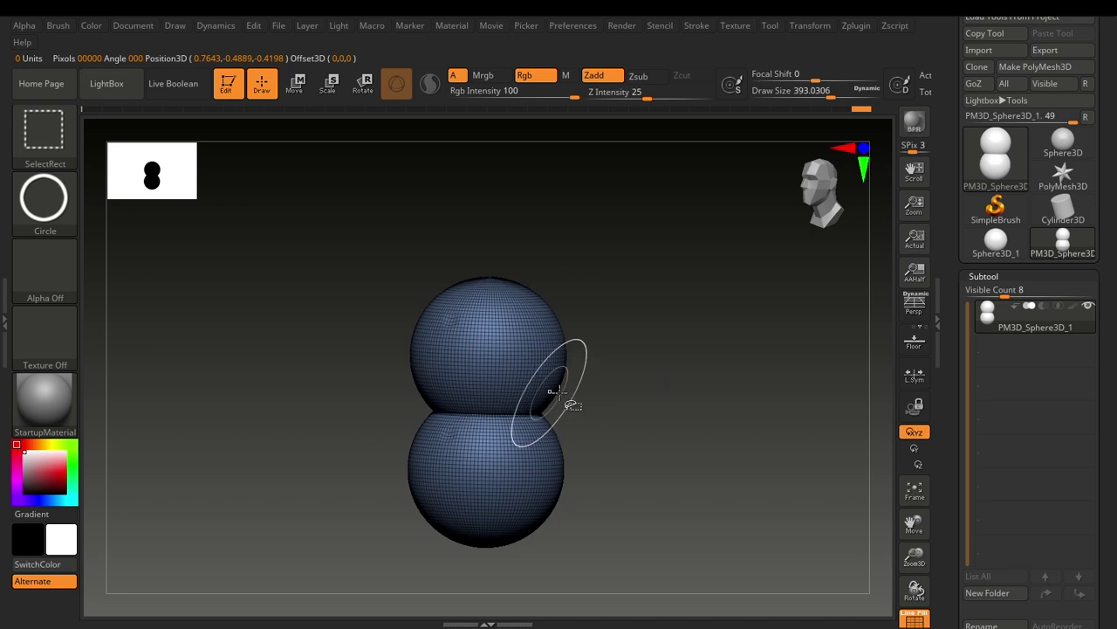
click(22, 220)
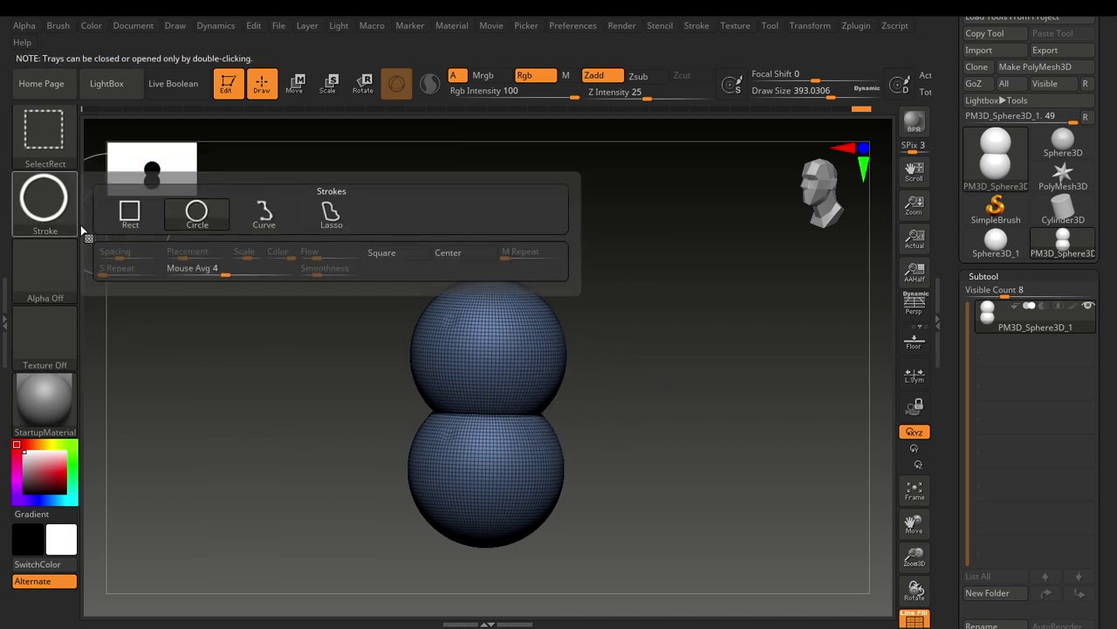
click(129, 214)
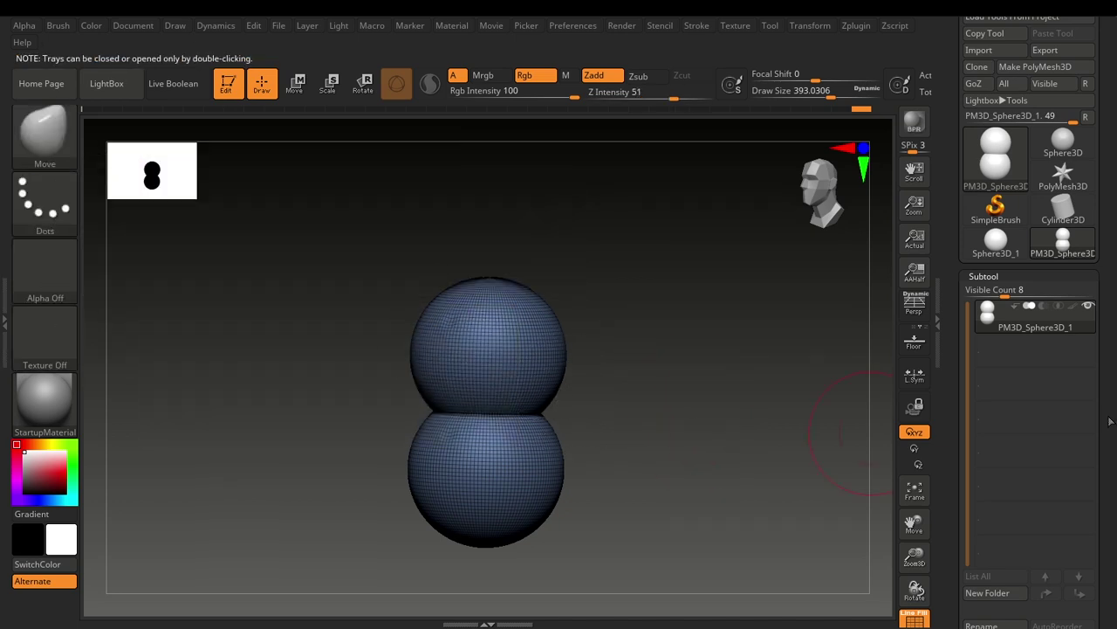
Assign a separate polygroup to each of the two spheres with Auto Groups.
drag(1115, 386, 1116, 279)
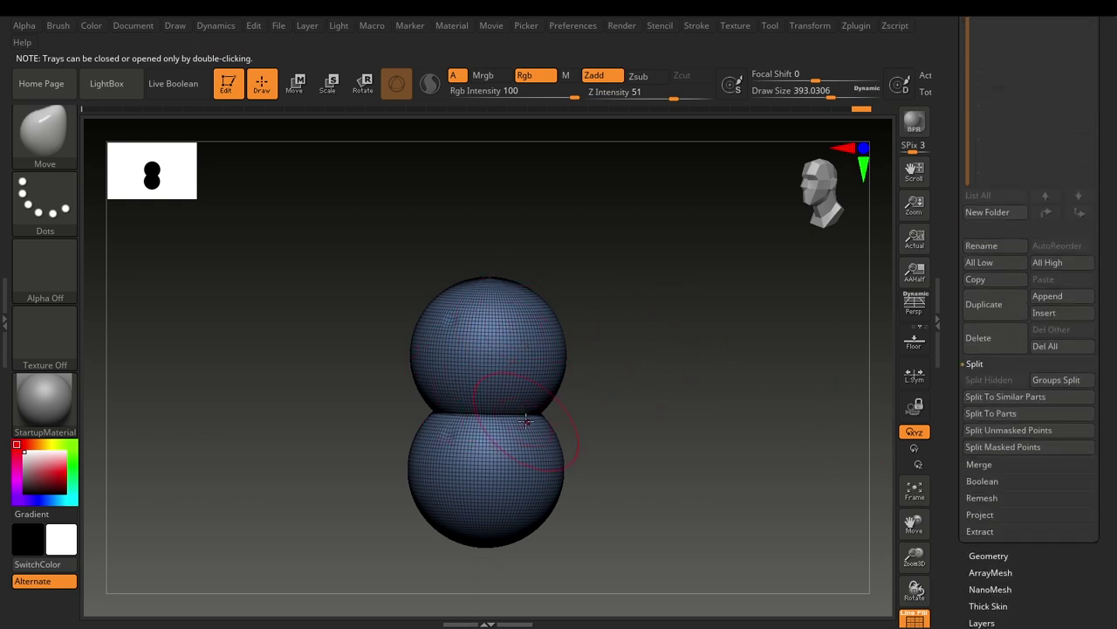
drag(1115, 516, 1115, 453)
scroll(1009, 494, down, 5)
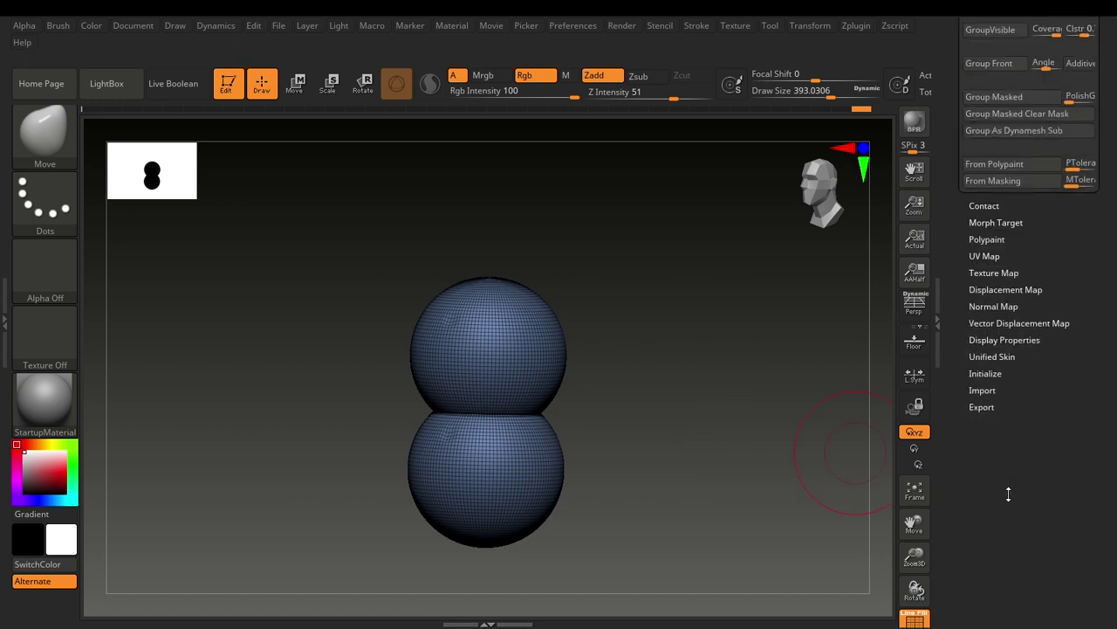
scroll(1099, 368, up, 6)
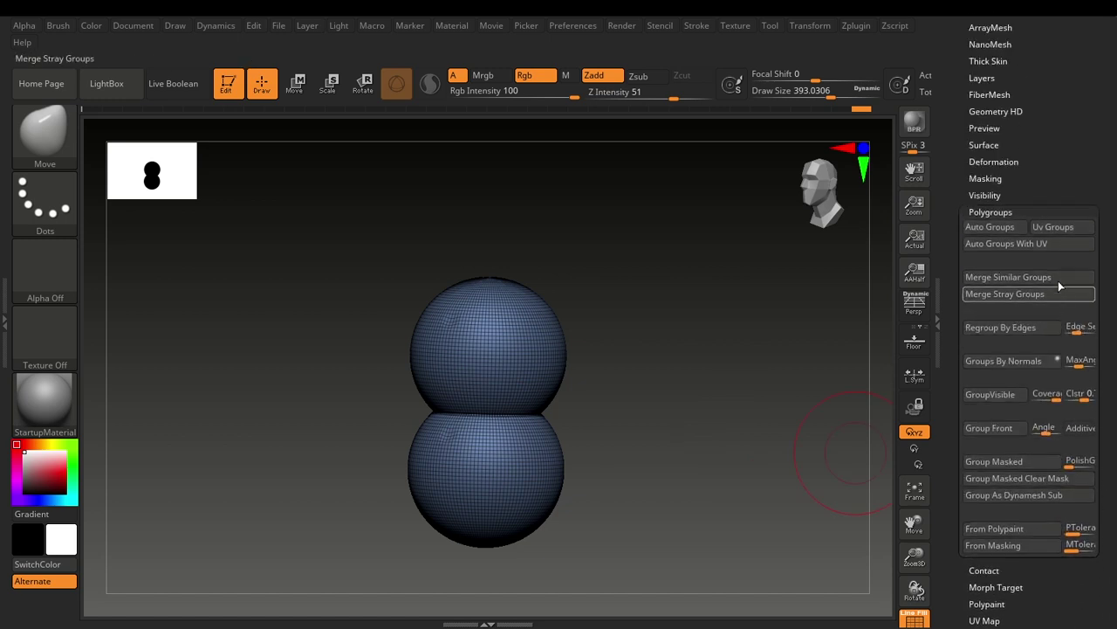
click(1000, 232)
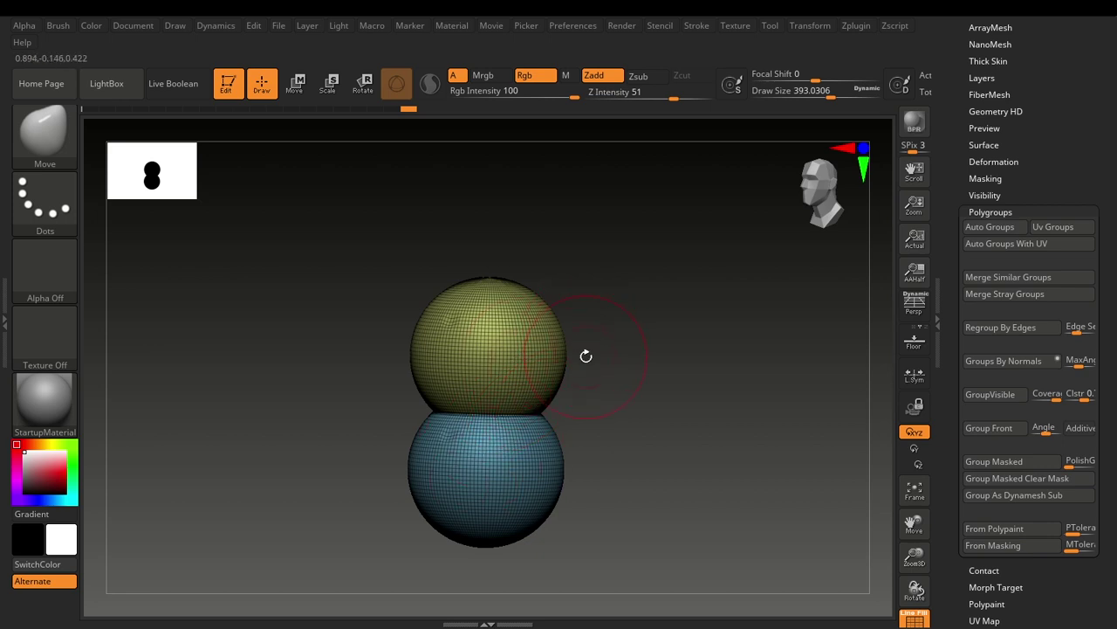
ctrl+shift+click(508, 356)
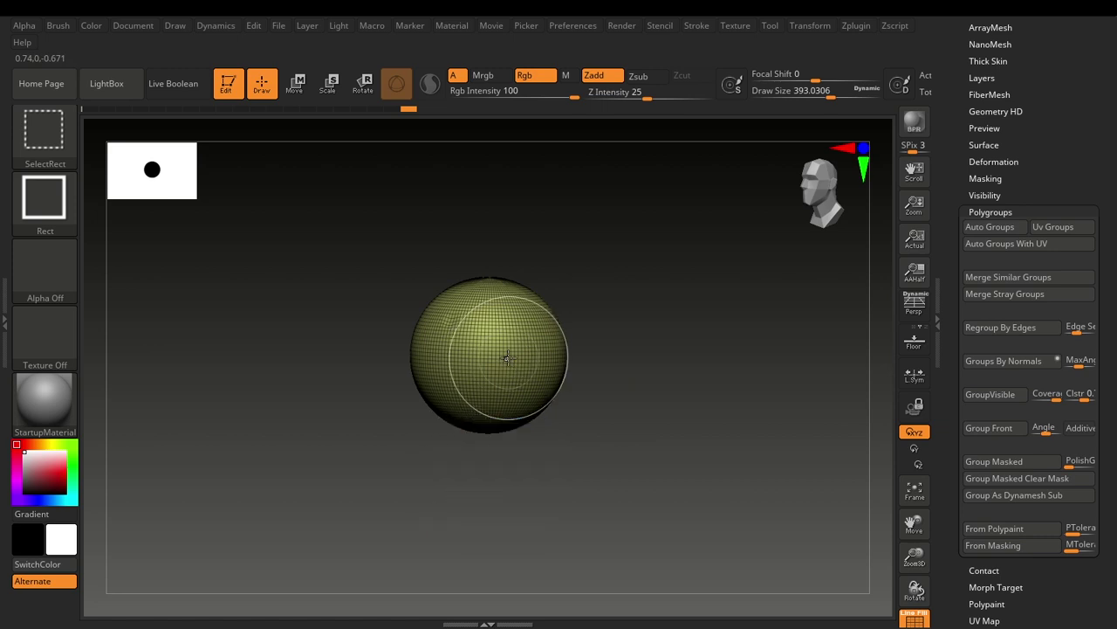
ctrl+shift+drag(789, 324, 584, 452)
key(ctrl+z)
key(ctrl+z)
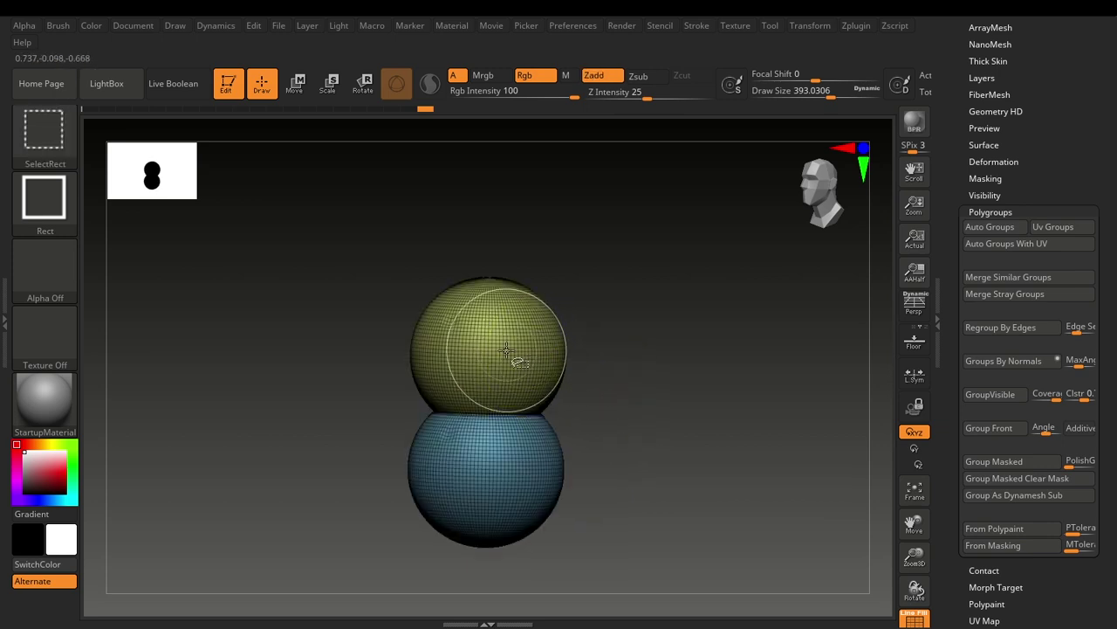
Isolate the upper sphere's polygroup and invert the visibility repeatedly to alternate between the two spheres.
ctrl+shift+click(528, 353)
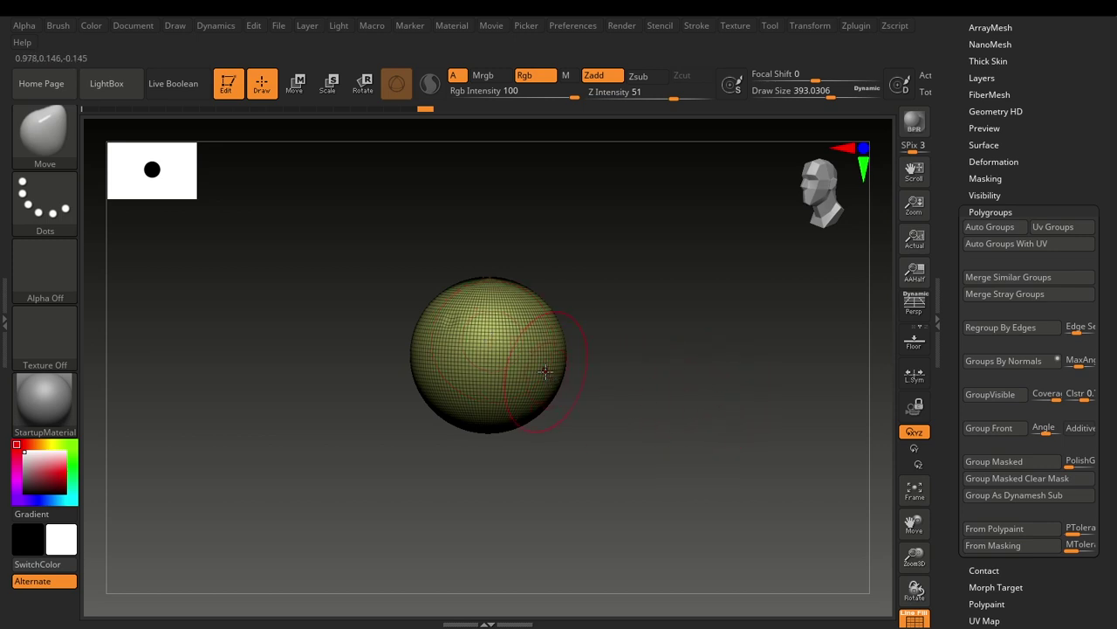
ctrl+shift+drag(810, 359, 741, 447)
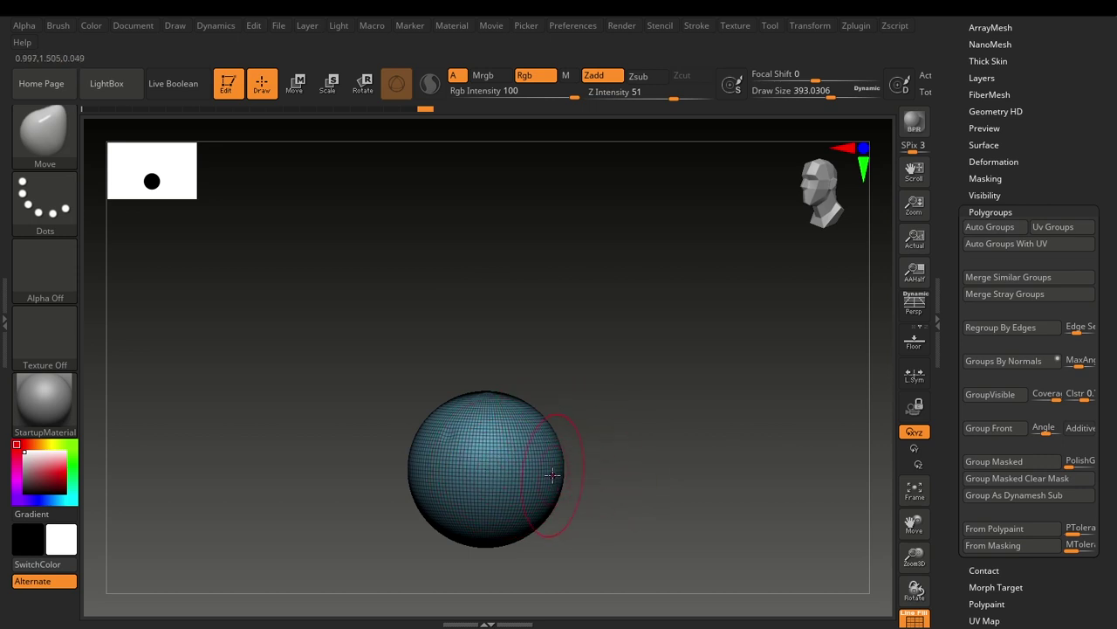
mouse_move(800, 409)
ctrl+shift+mouse_down()
mouse_move(754, 490)
mouse_move(742, 482)
ctrl+shift+mouse_up()
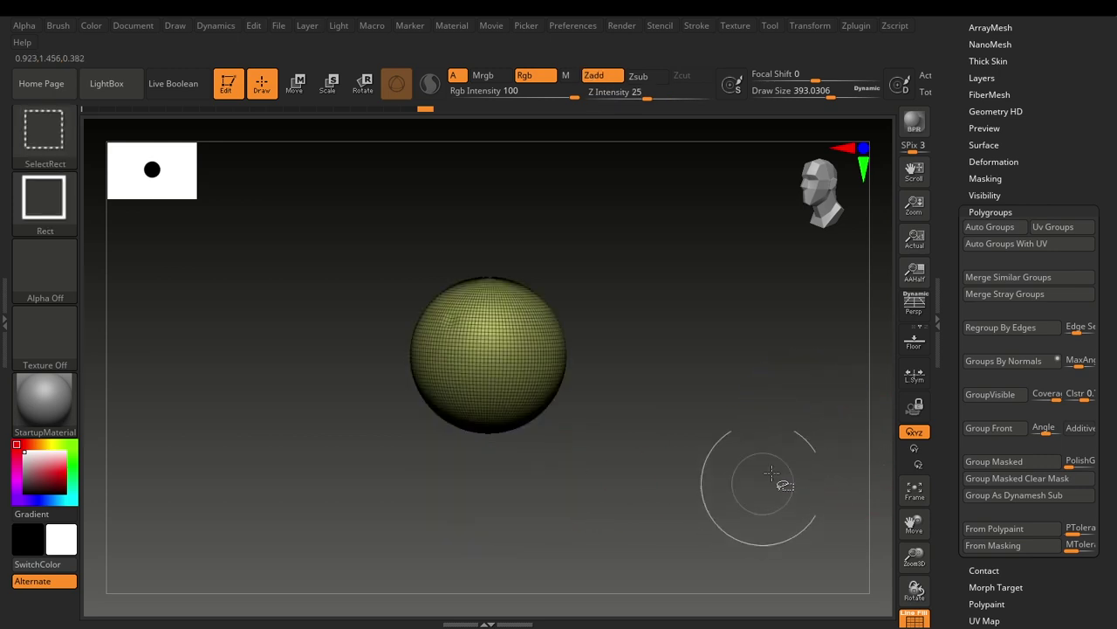
ctrl+shift+drag(823, 380, 723, 511)
mouse_move(781, 396)
ctrl+shift+mouse_down()
mouse_move(719, 511)
mouse_move(719, 447)
ctrl+shift+mouse_up()
Restore full visibility so that both spheres are shown.
ctrl+shift+click(724, 436)
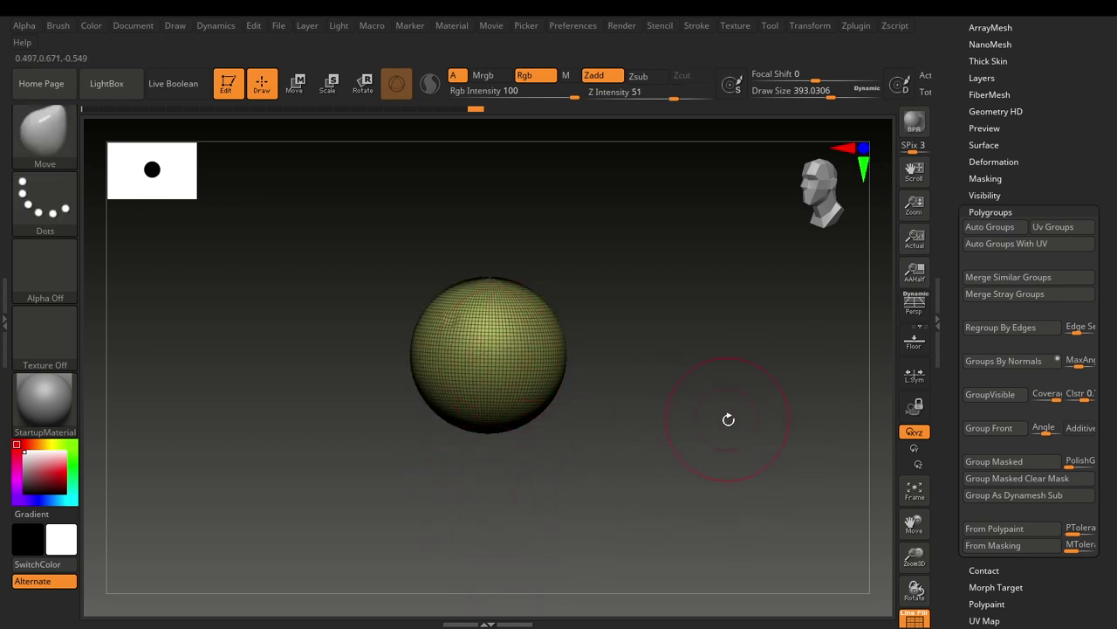
key(ctrl+shift)
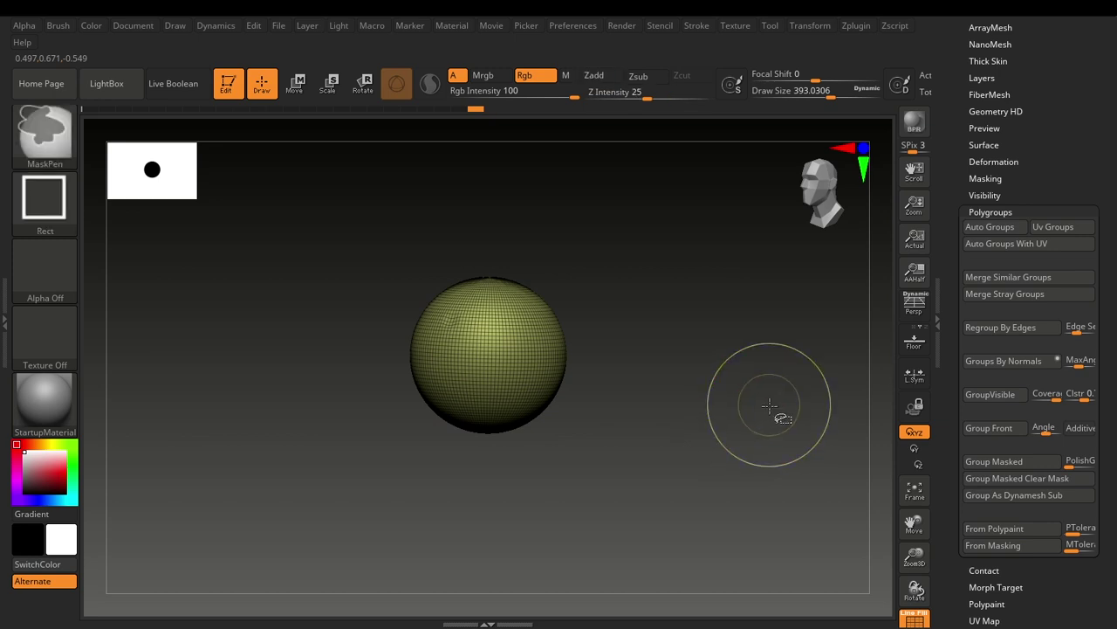
ctrl+shift+click(770, 410)
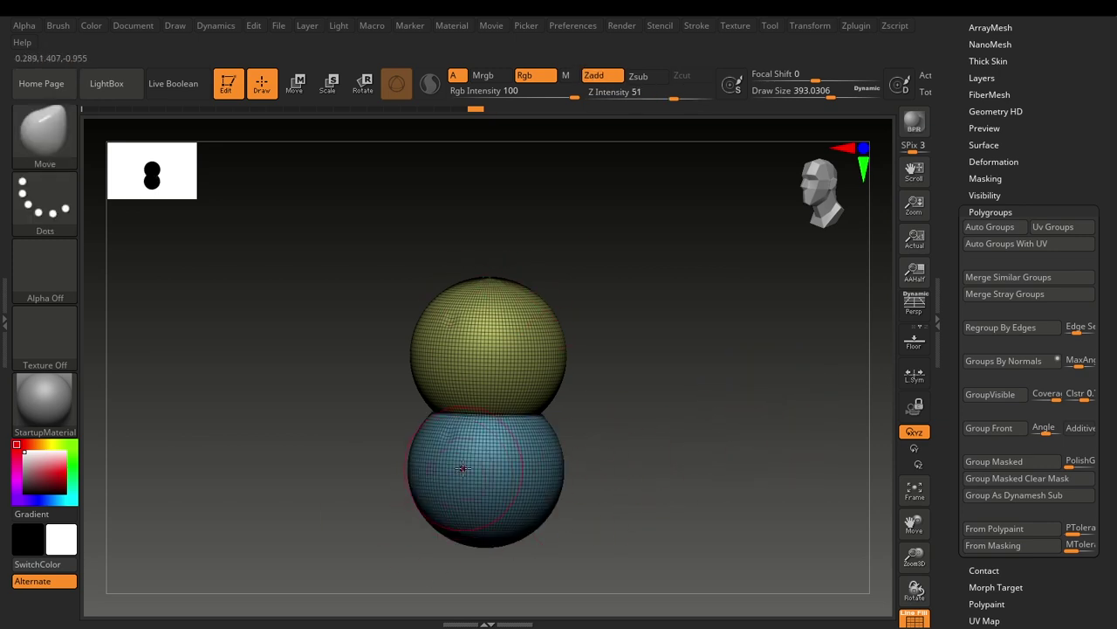
In Move mode, use polygroup masking to alternate between the two spheres, keeping only the chosen one unmasked.
mouse_move(630, 535)
mouse_down()
mouse_move(634, 506)
mouse_move(678, 448)
mouse_move(666, 424)
mouse_move(684, 422)
mouse_move(637, 474)
mouse_move(636, 516)
mouse_up()
key(w)
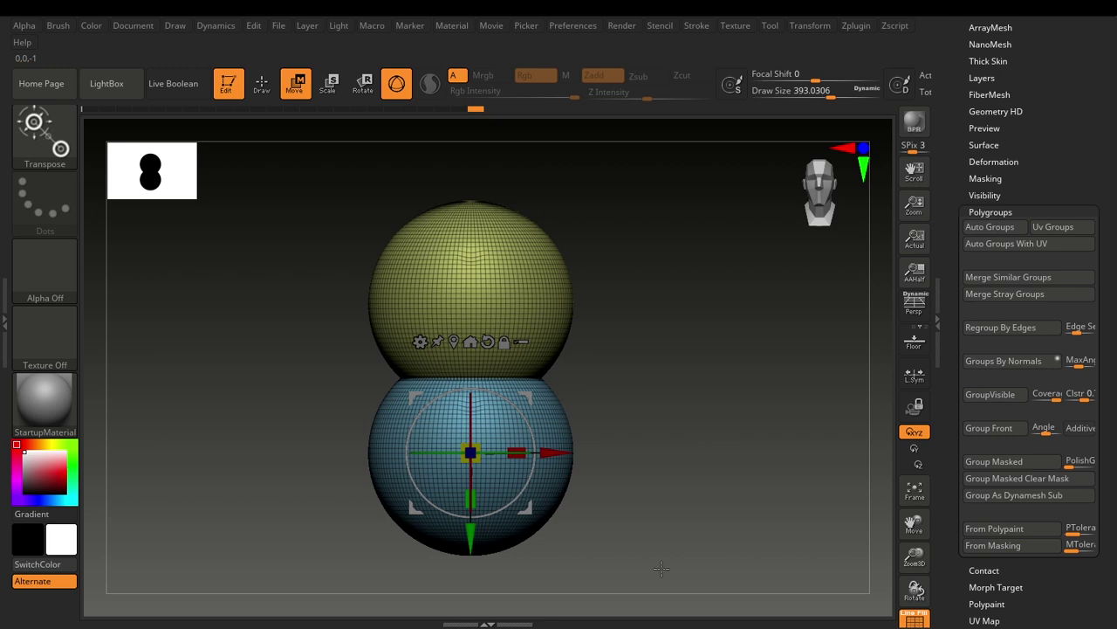
alt+drag(661, 569, 659, 451)
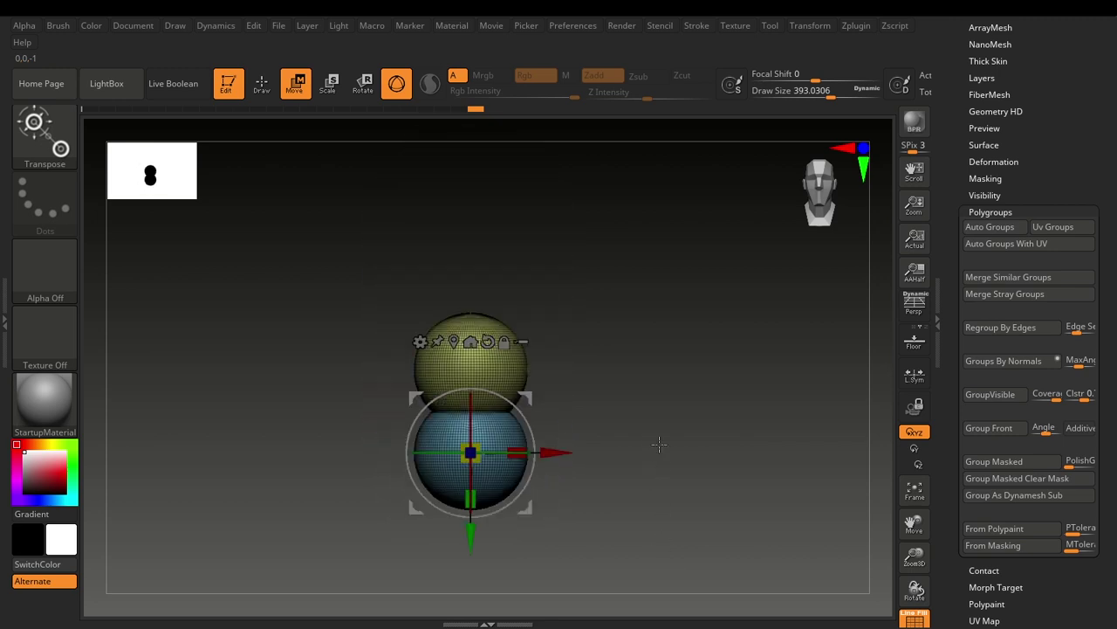
key(q)
key(w)
click(499, 367)
alt+click(484, 466)
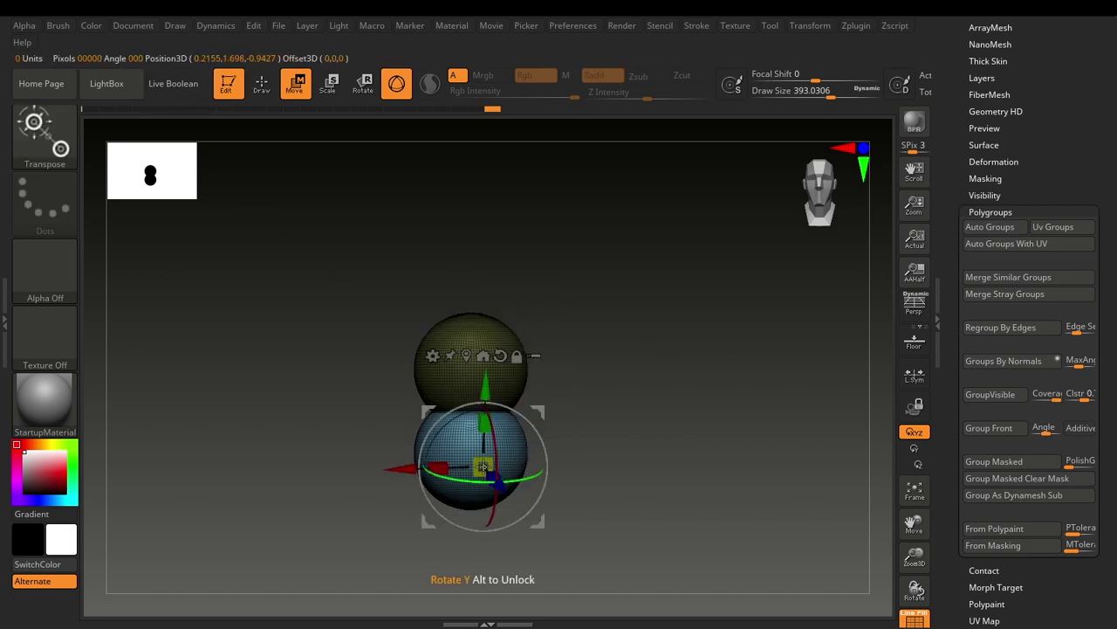
alt+click(515, 377)
alt+click(456, 495)
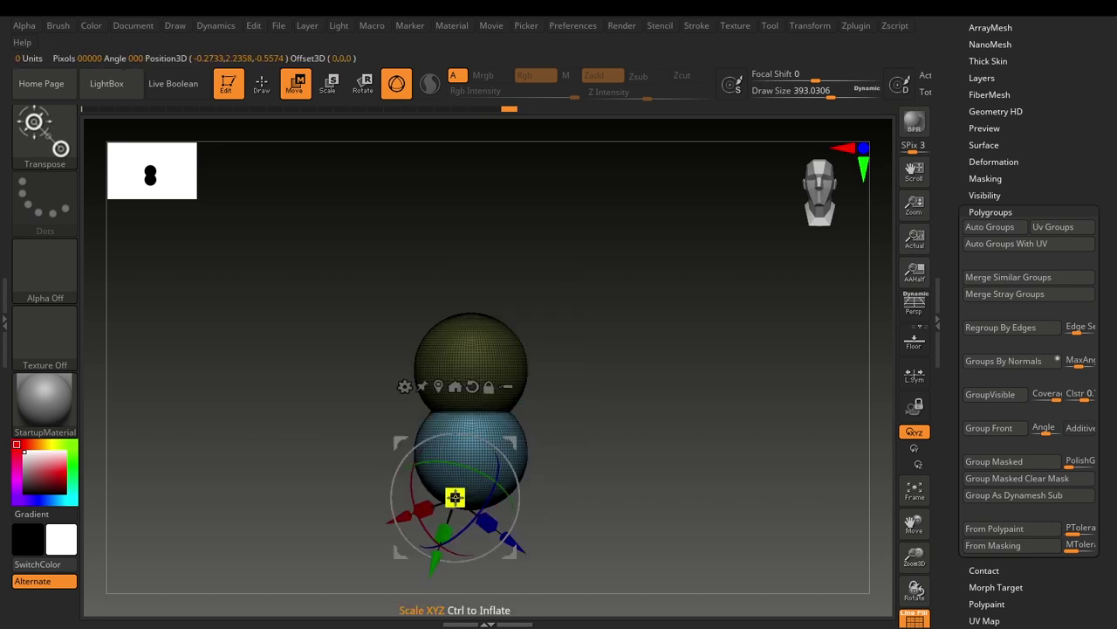
alt+click(509, 360)
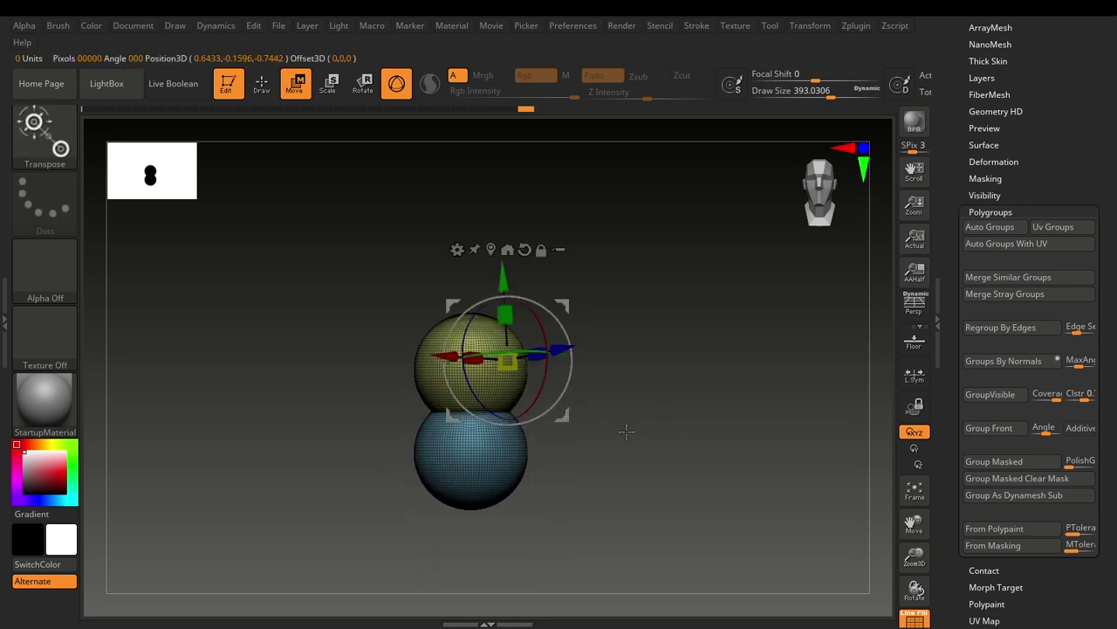
Return to Draw mode and clear the polygroup mask from the mesh.
key(q)
mouse_move(599, 418)
ctrl+mouse_down()
mouse_move(444, 417)
mouse_move(319, 312)
mouse_move(425, 314)
mouse_move(414, 285)
ctrl+mouse_up()
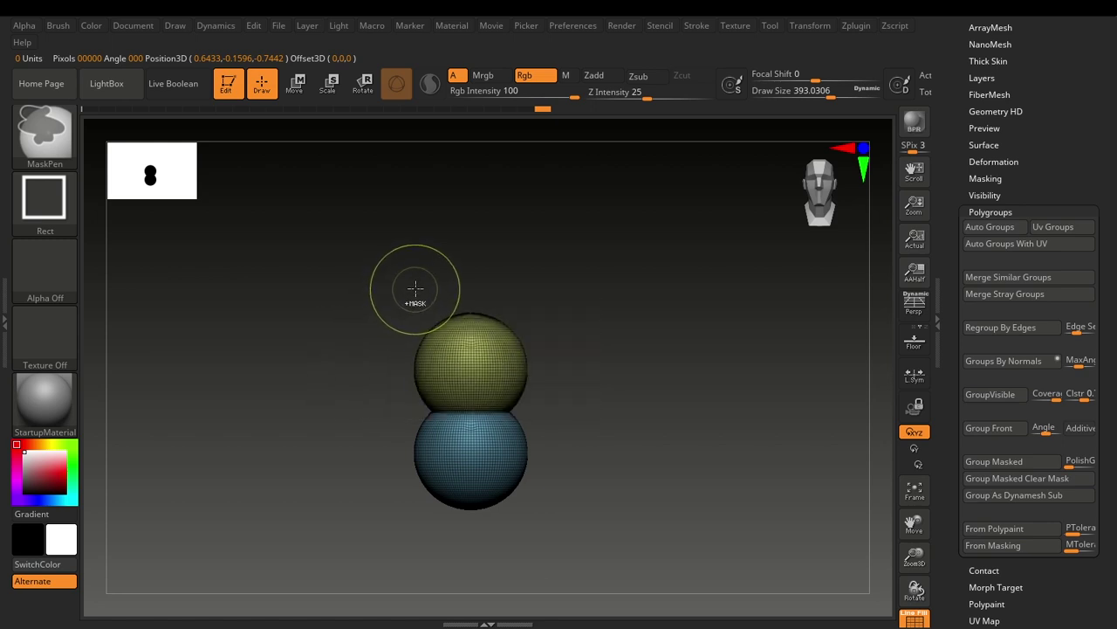
drag(589, 530, 667, 443)
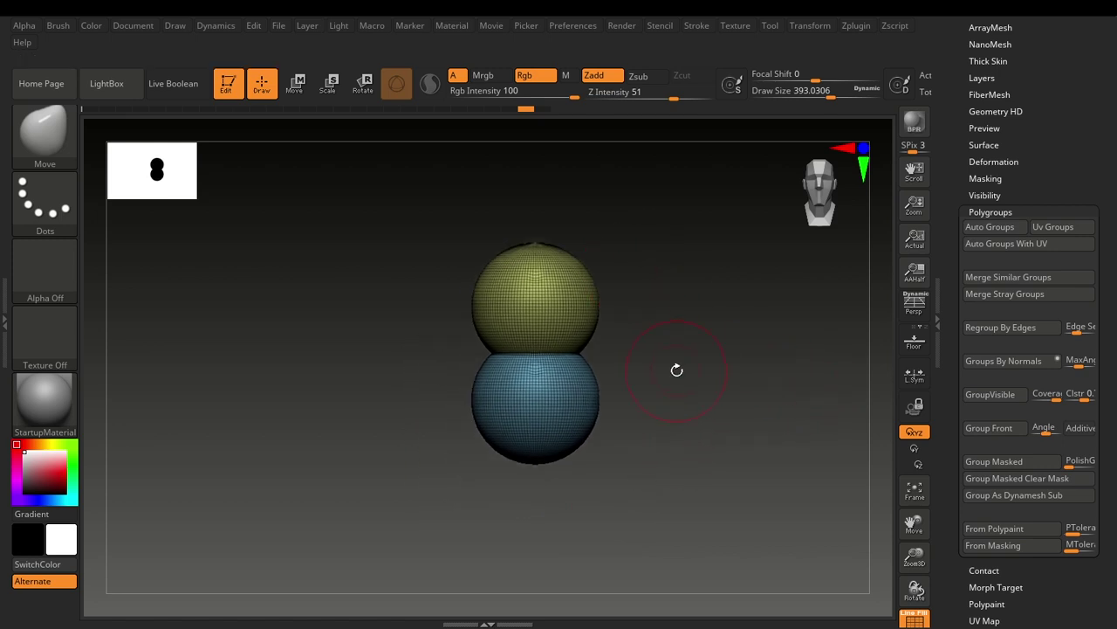
mouse_move(692, 387)
alt+mouse_down()
mouse_move(673, 372)
mouse_move(679, 404)
alt+mouse_up()
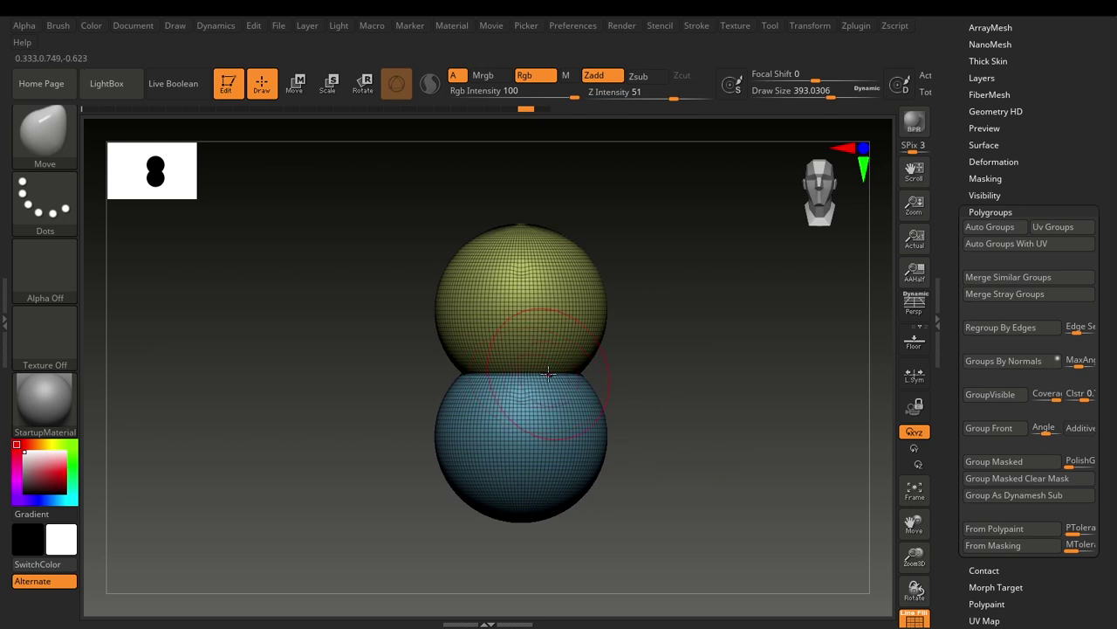
Mask the upper sphere by targeting the lower sphere's polygroup in Move mode, and return to Draw mode.
key(w)
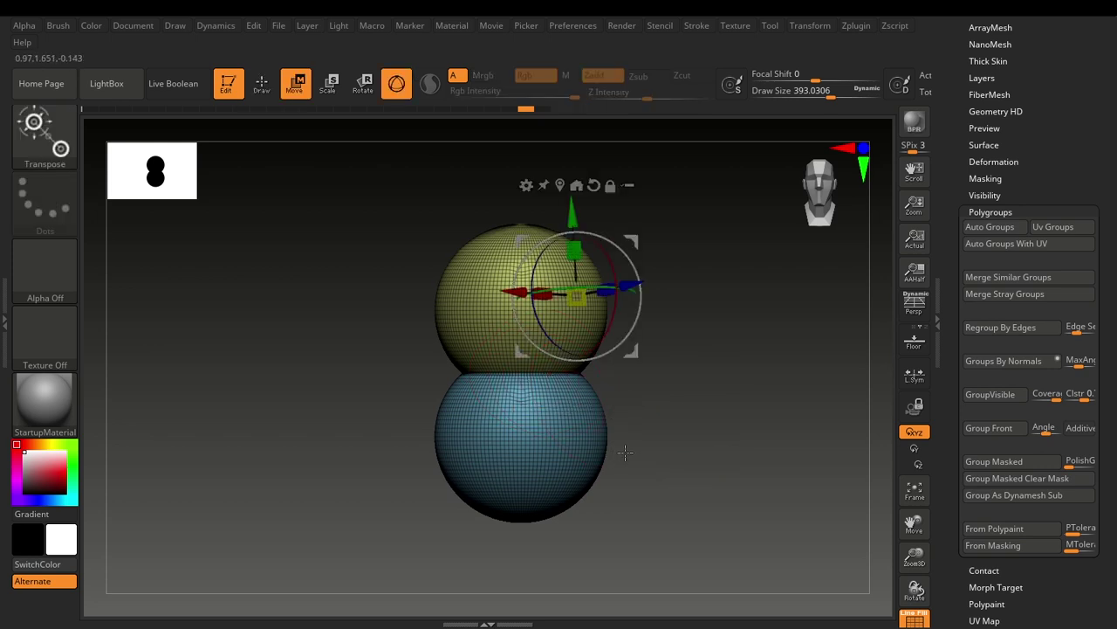
key(ctrl)
click(574, 469)
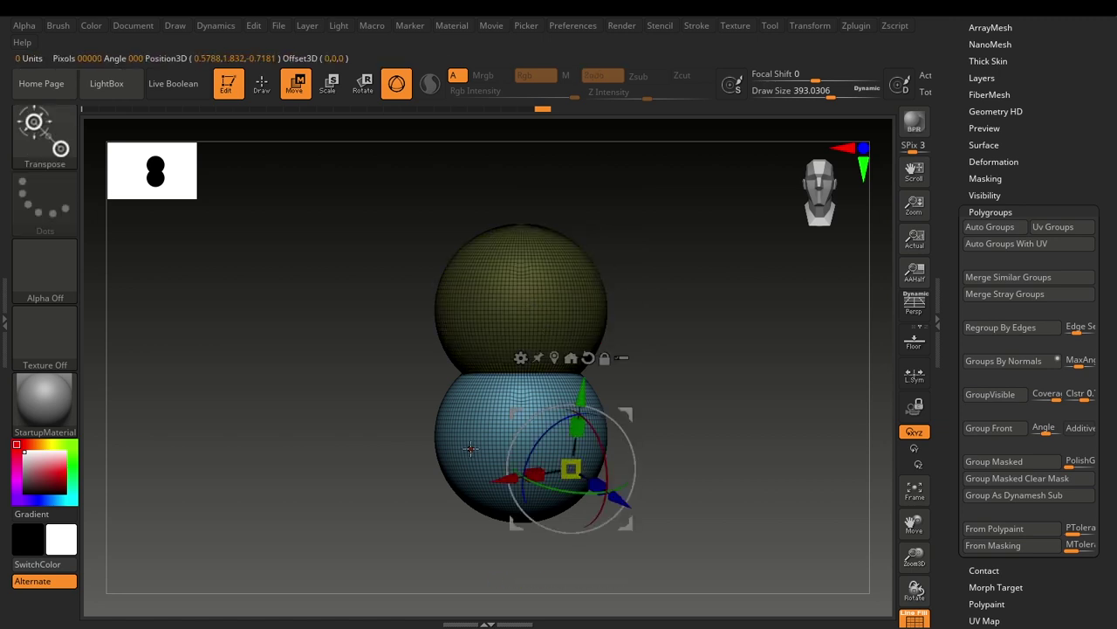
key(q)
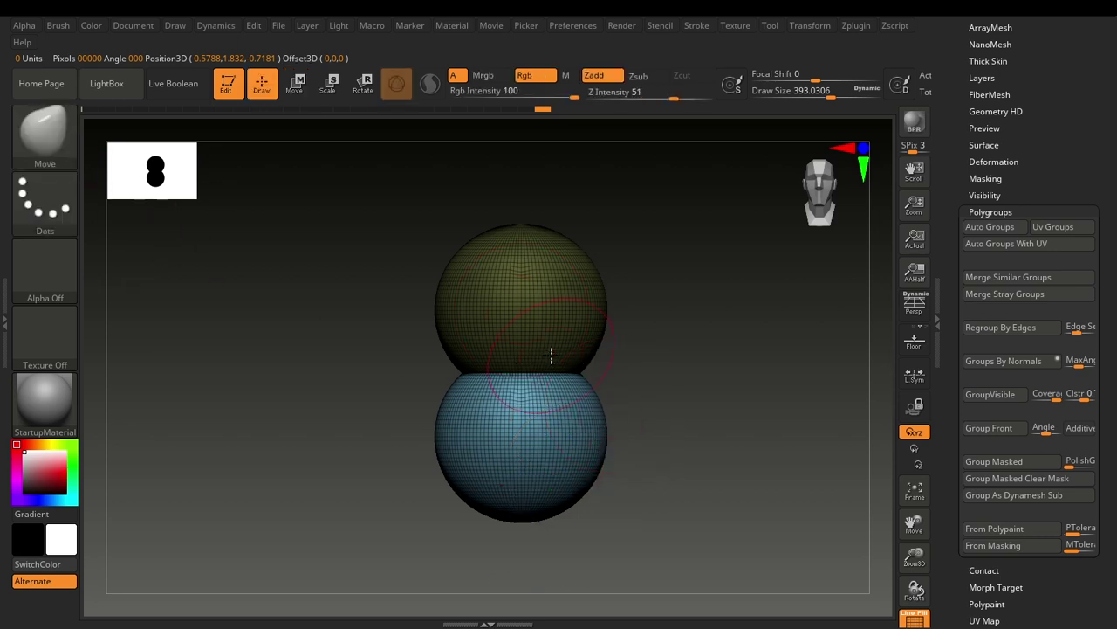
Enlarge the Move brush's draw size to about 445 and pull both upper sides of the unmasked lower sphere outward.
key(s)
drag(563, 360, 650, 367)
drag(476, 393, 419, 345)
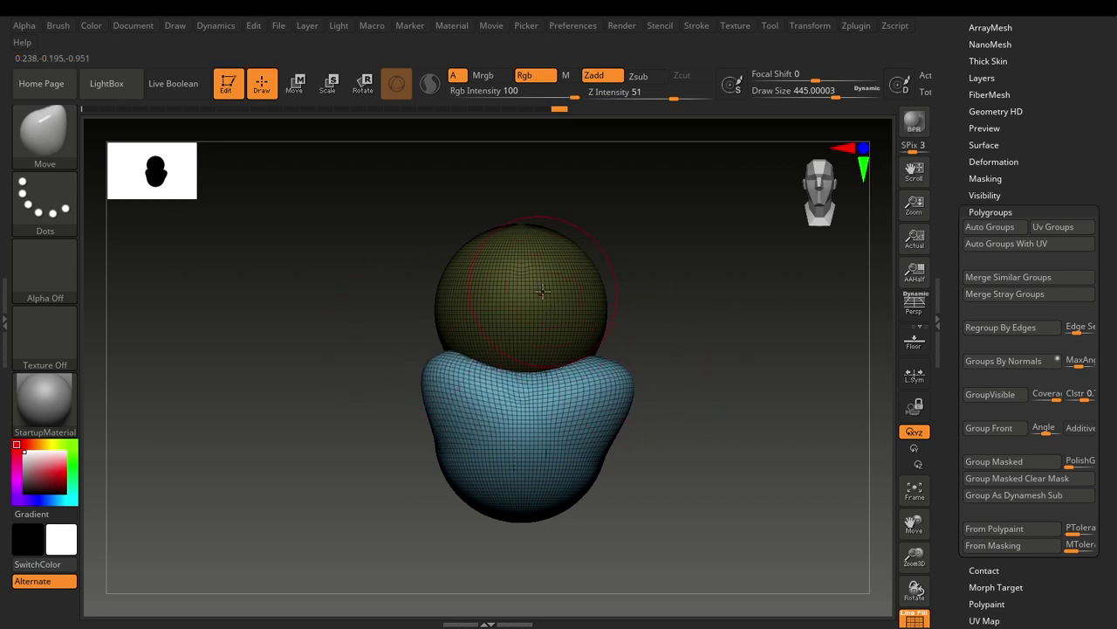
drag(608, 414, 630, 435)
Clear the mask from the upper sphere above the deformed lower one.
ctrl+drag(738, 446, 702, 497)
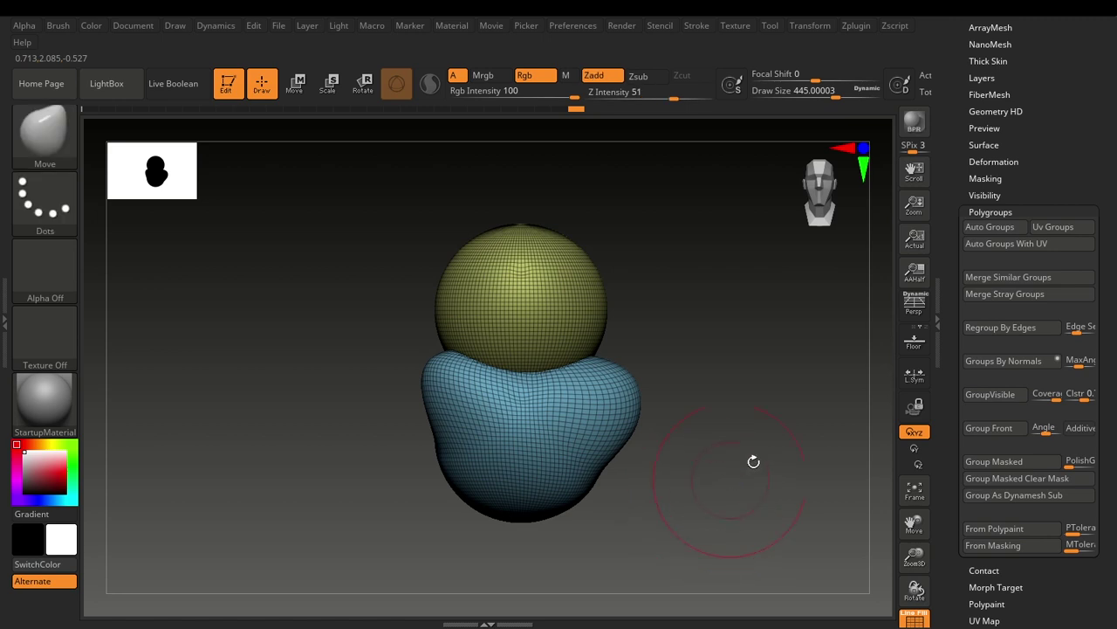
ctrl+drag(814, 409, 760, 499)
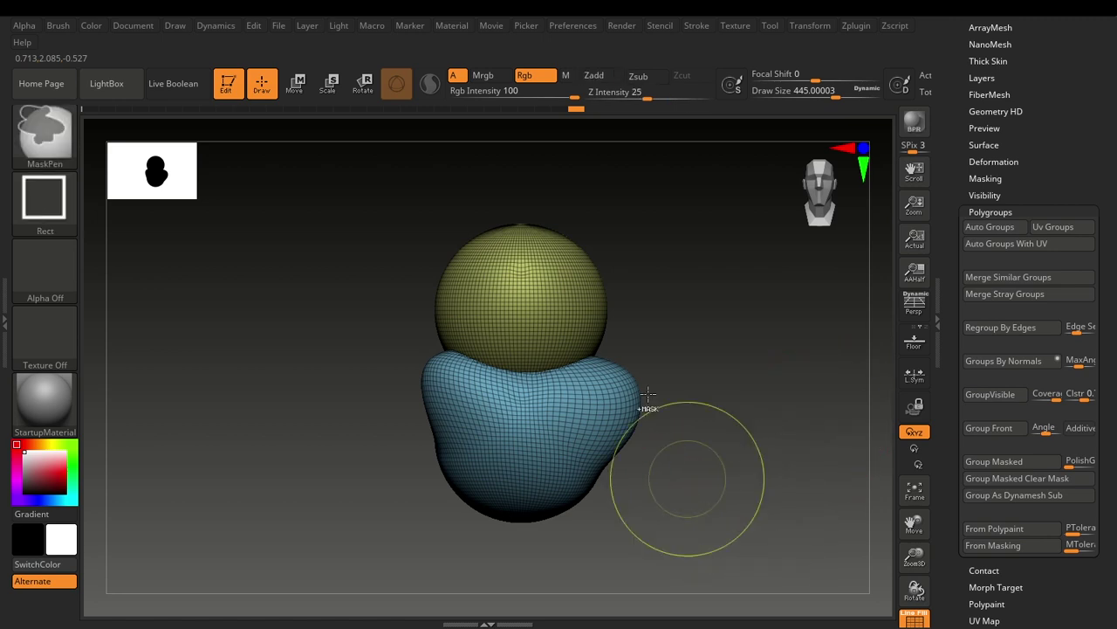
ctrl+click(701, 460)
Undo the Move brush strokes on the lower sphere and clear the remaining mask.
key(ctrl+z)
key(ctrl+z)
mouse_move(728, 435)
ctrl+mouse_down()
mouse_move(691, 478)
mouse_move(683, 462)
ctrl+mouse_up()
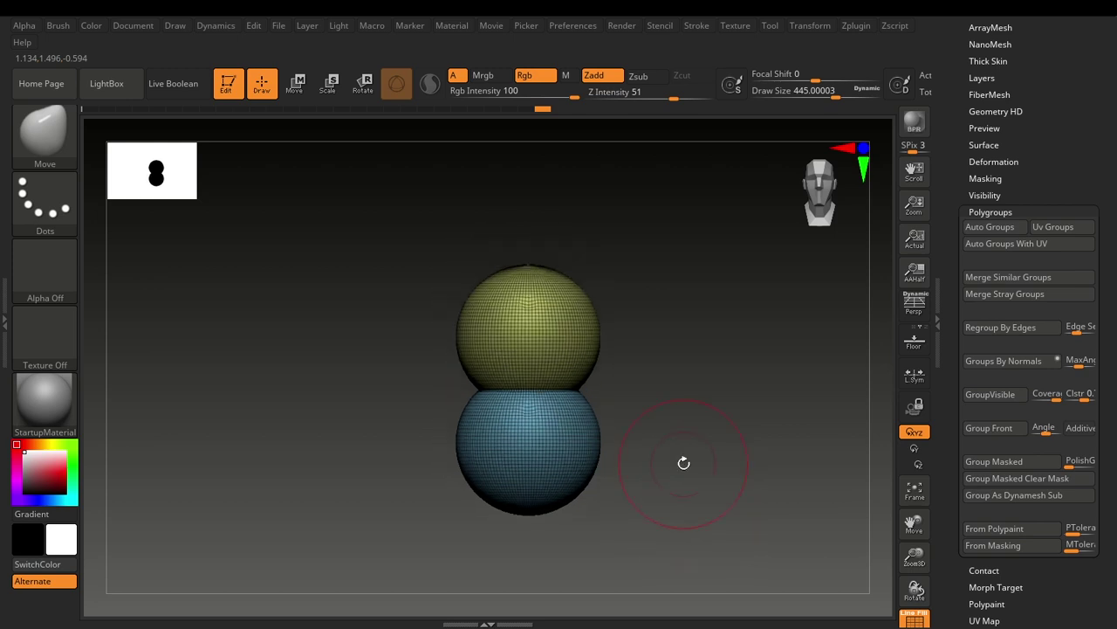
Select the Move Topological brush for sculpting.
key(b)
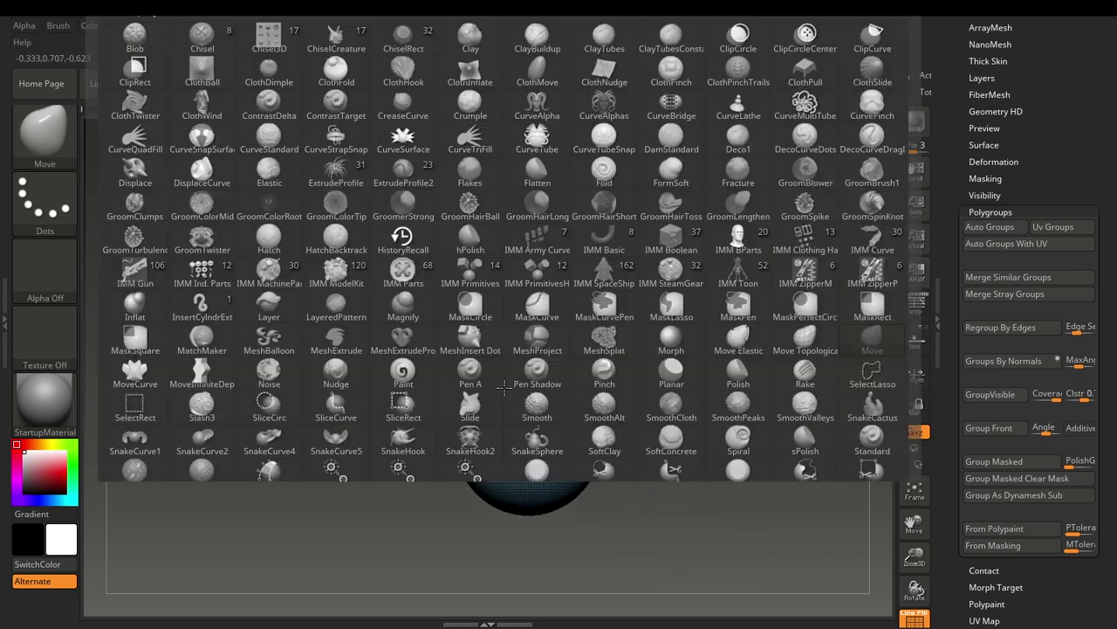
key(m)
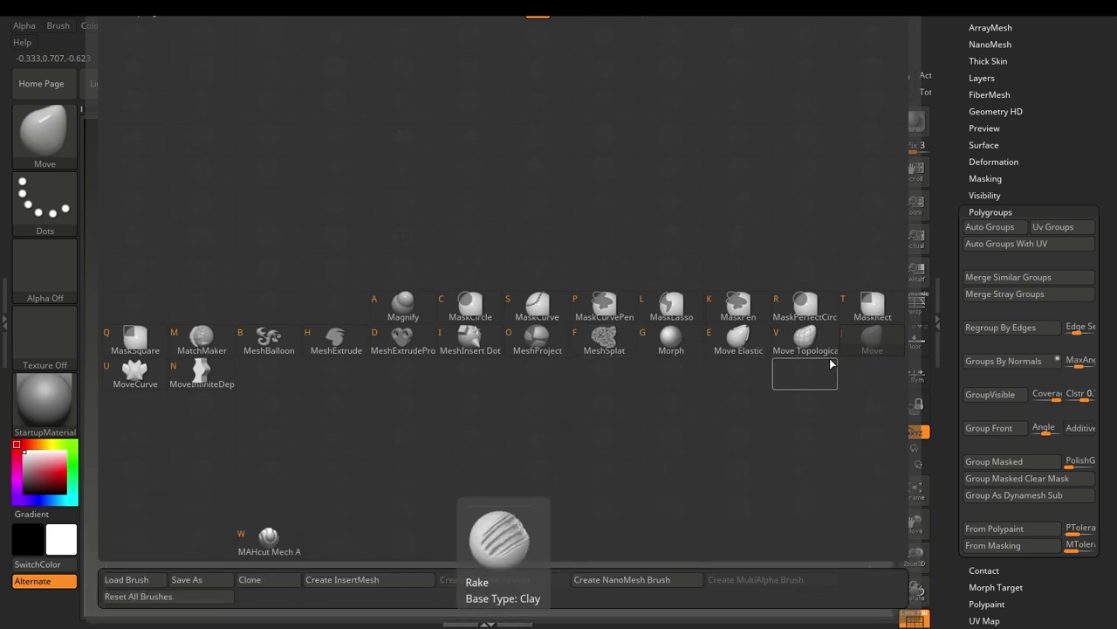
click(803, 347)
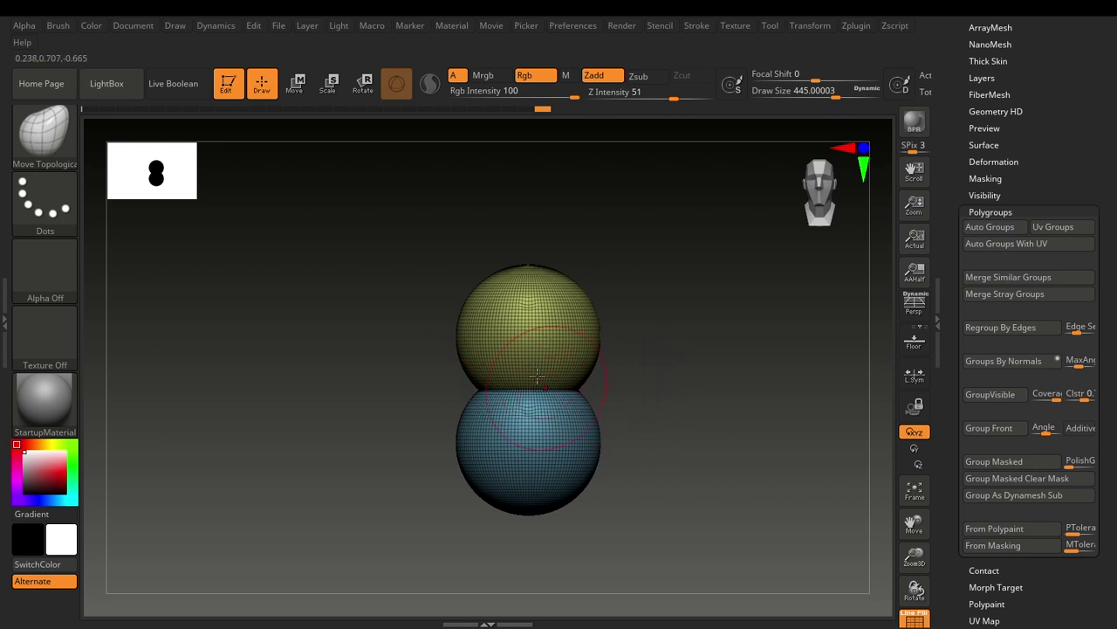
Expand the Subtool list and switch back to the regular Move brush.
scroll(1115, 384, up, 5)
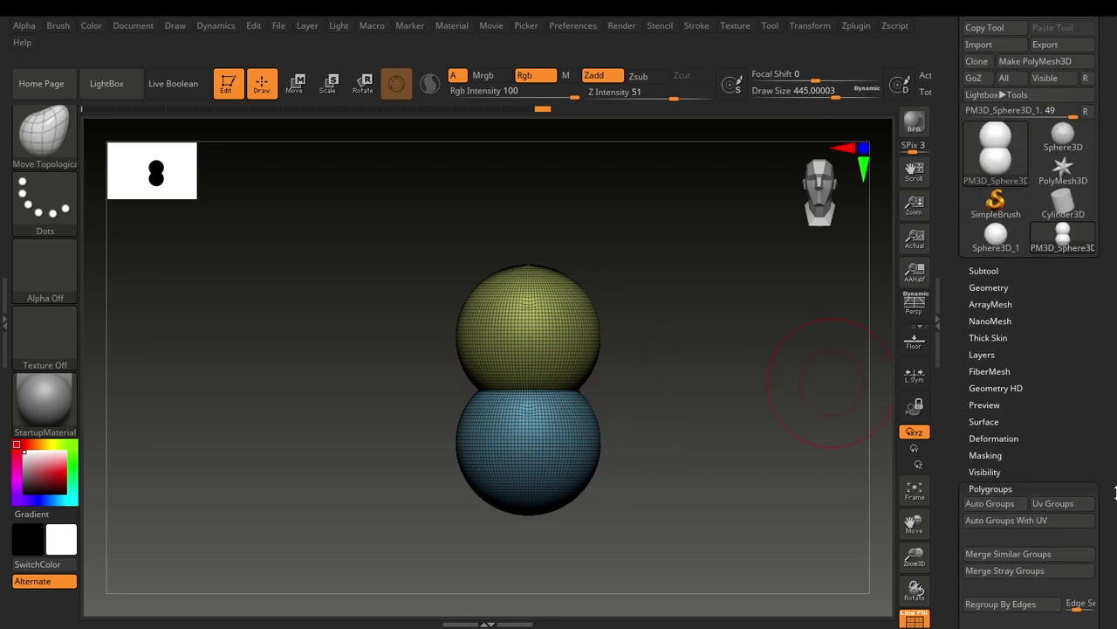
click(985, 270)
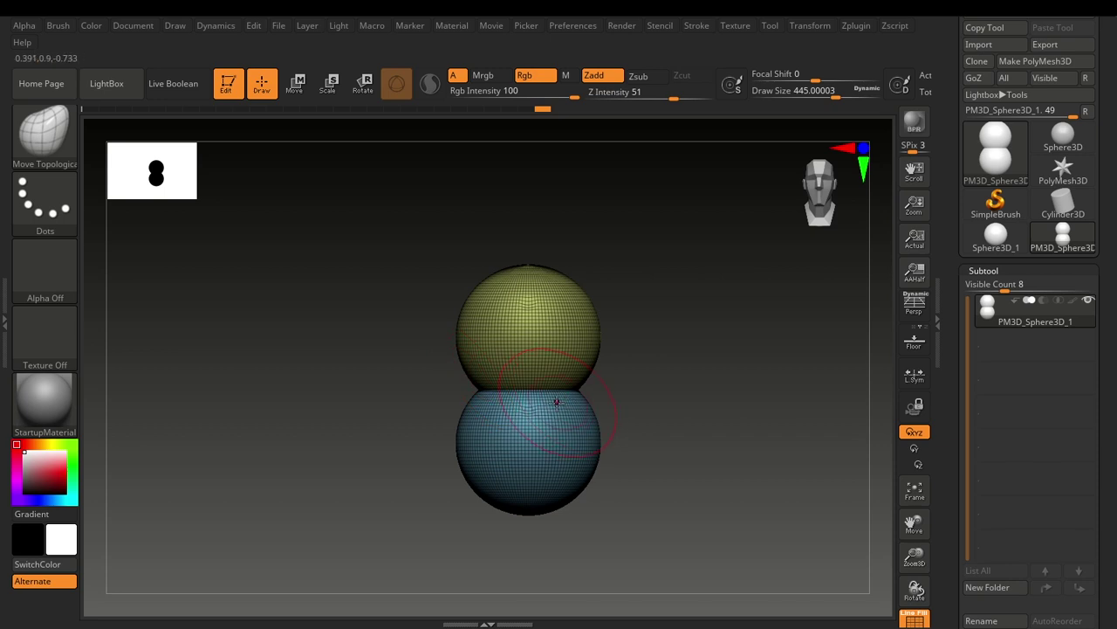
key(b)
key(m)
key(v)
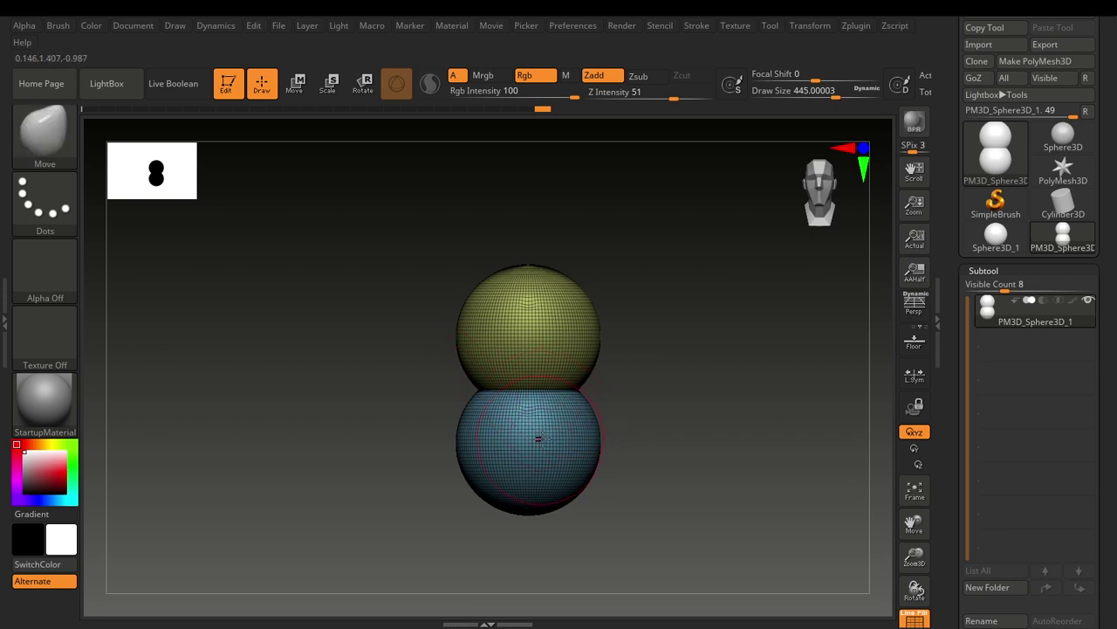
Try pulling the joint between the spheres sideways with the Move brush, and briefly isolate the upper sphere's polygroup.
drag(556, 379, 608, 378)
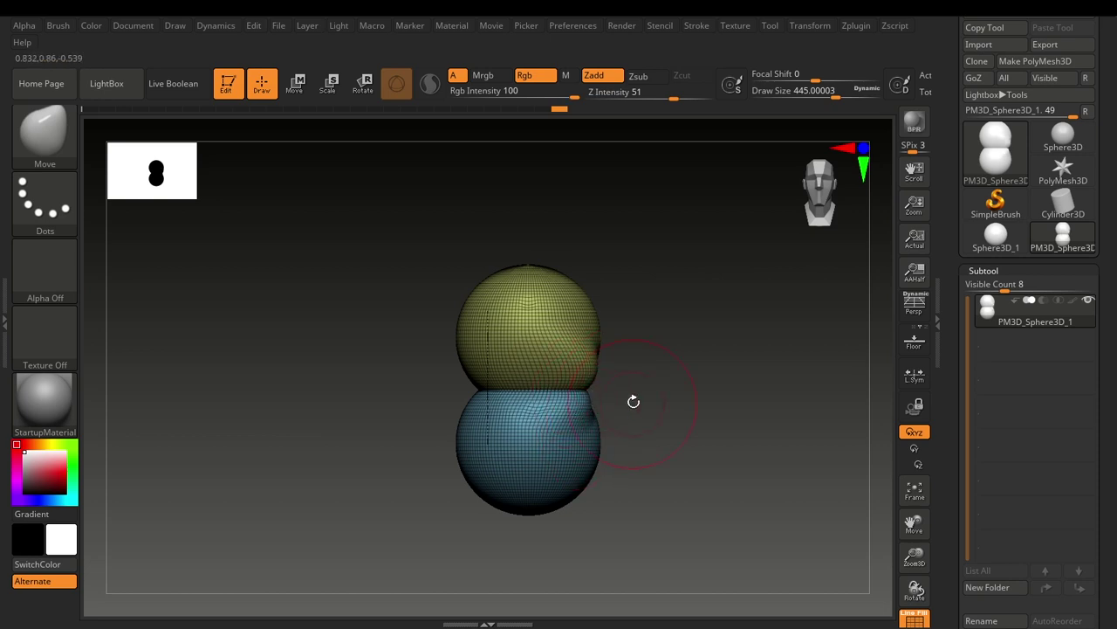
ctrl+shift+click(540, 325)
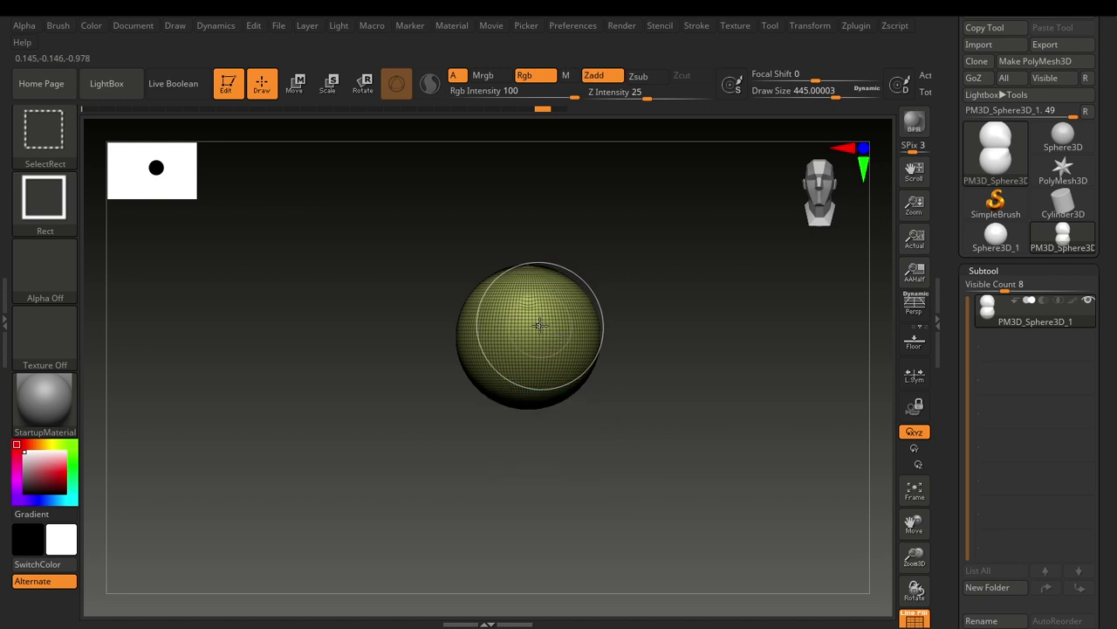
key(ctrl+z)
Switch to the Move Topological brush and pull the right side of the spheres near their joint outward.
key(b)
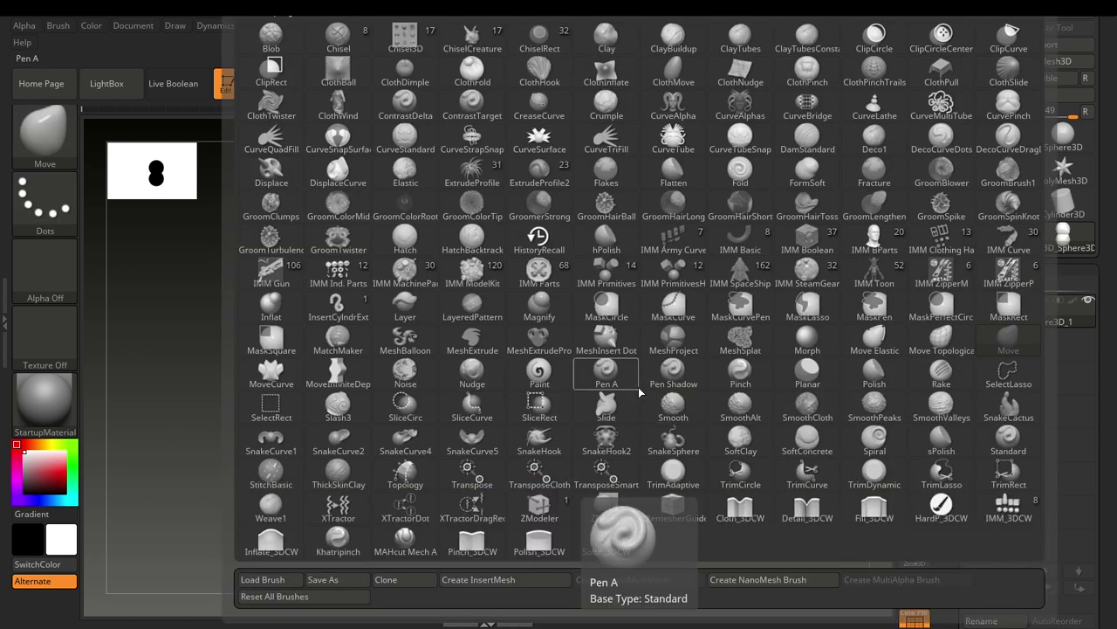
key(m)
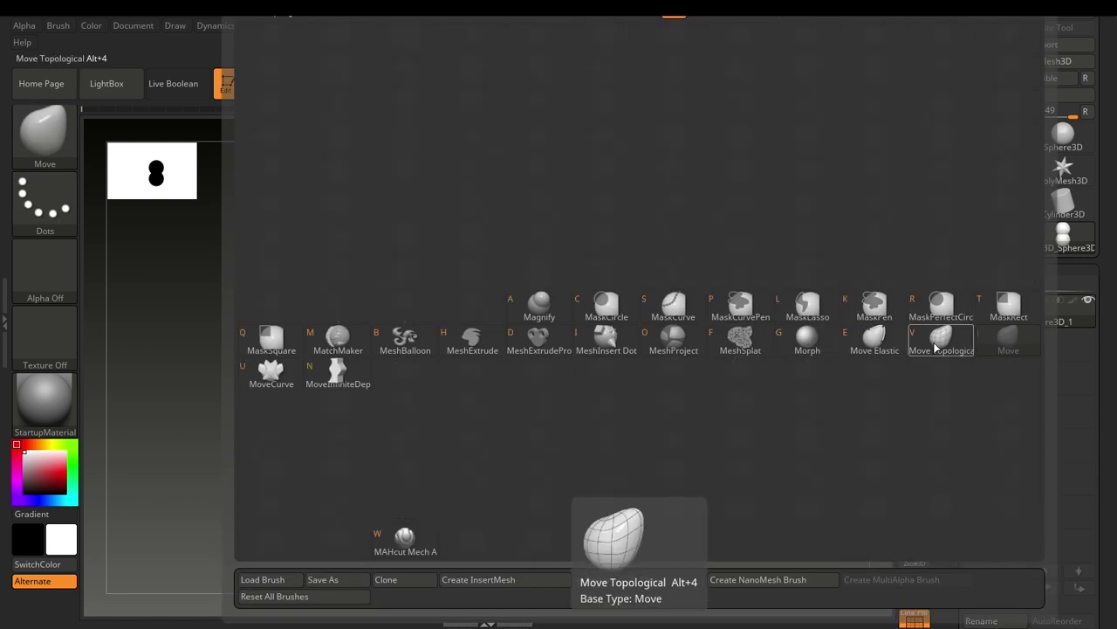
click(934, 348)
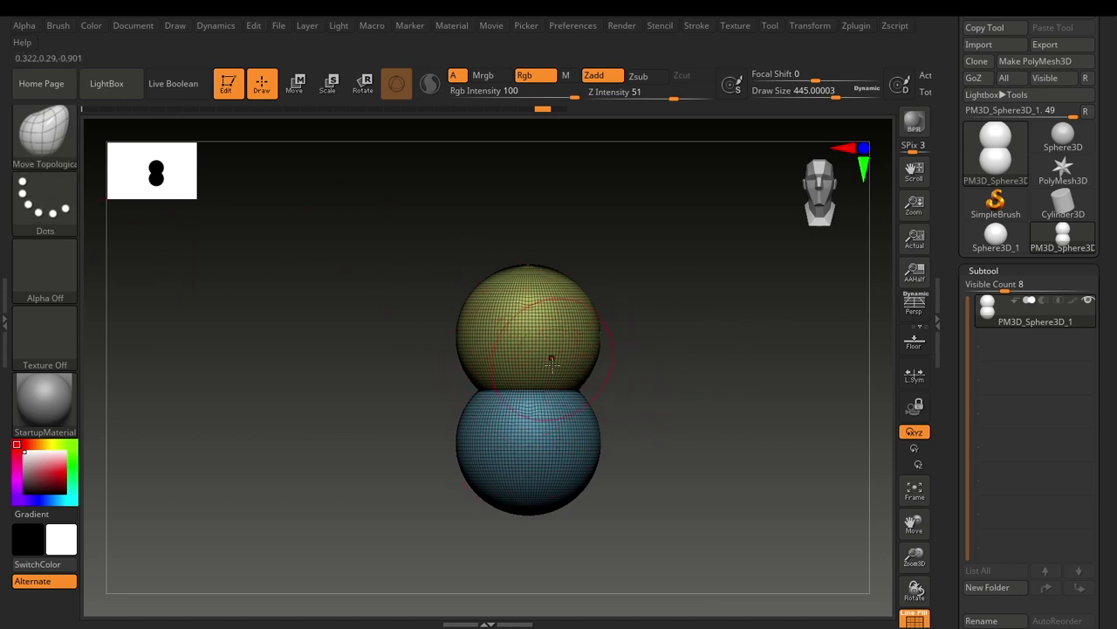
mouse_move(577, 381)
mouse_down()
mouse_move(623, 435)
mouse_move(611, 398)
mouse_move(649, 396)
mouse_move(679, 461)
mouse_move(576, 436)
mouse_move(650, 436)
mouse_move(602, 427)
mouse_move(639, 436)
mouse_move(646, 370)
mouse_move(586, 463)
mouse_move(641, 392)
mouse_move(626, 438)
mouse_up()
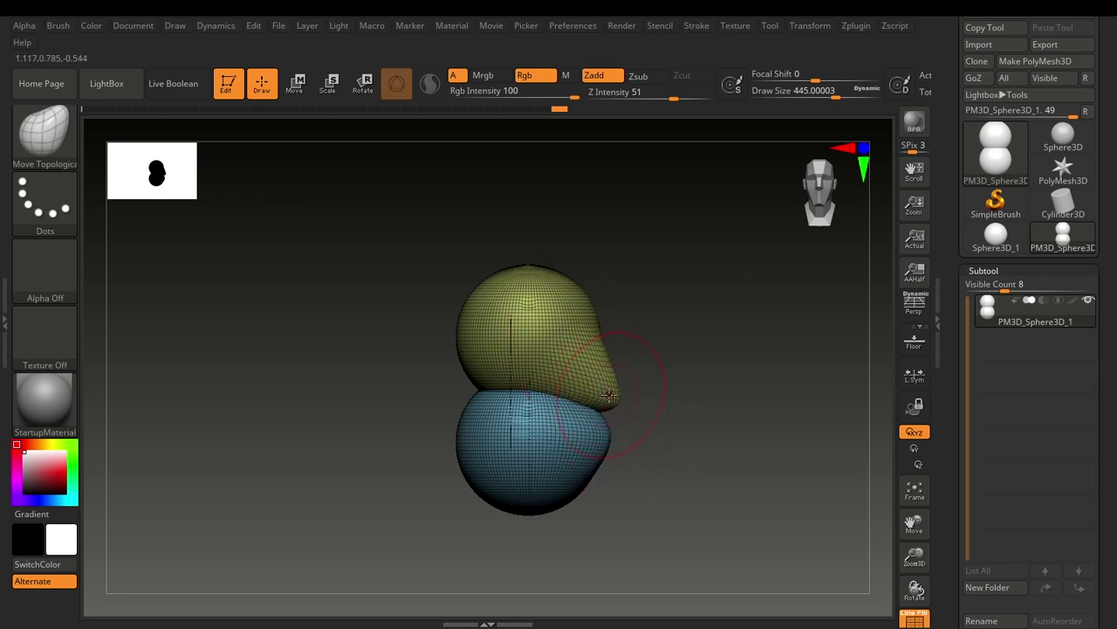
Pull the lower sphere's left edge up and outward and bulge the upper sphere's right side with Move Topological.
drag(681, 395, 689, 404)
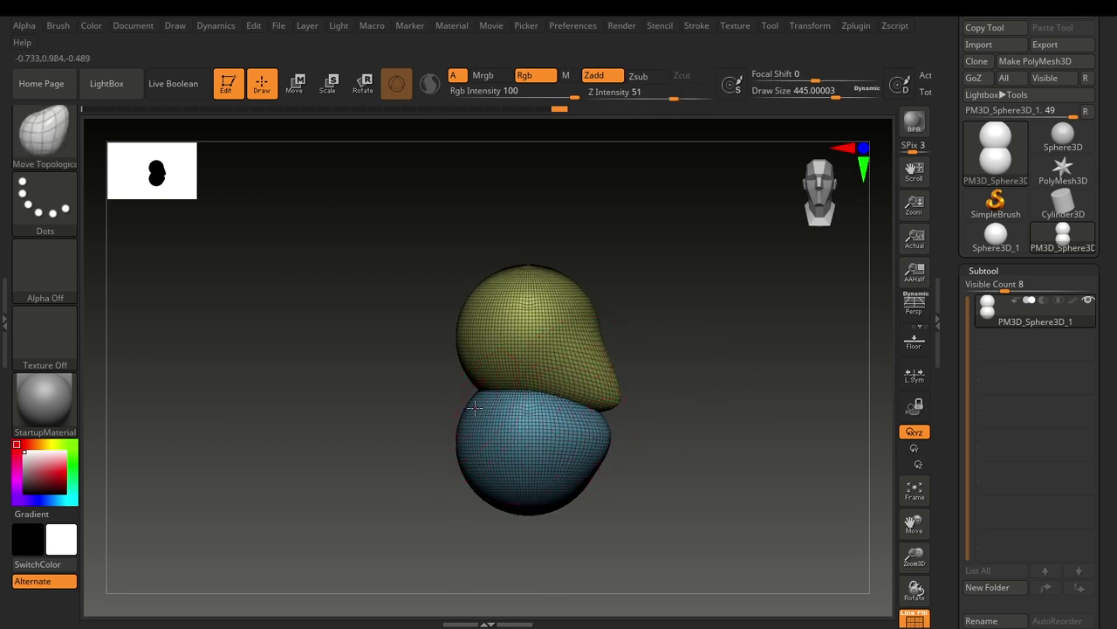
mouse_move(473, 406)
mouse_down()
mouse_move(407, 407)
mouse_move(427, 358)
mouse_up()
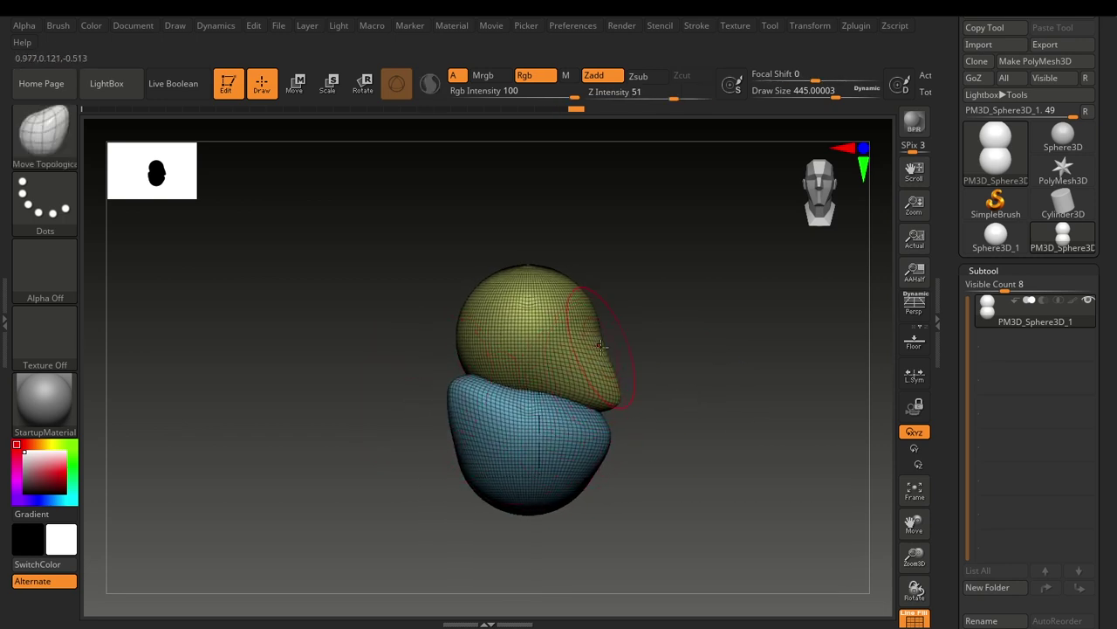
drag(598, 351, 622, 345)
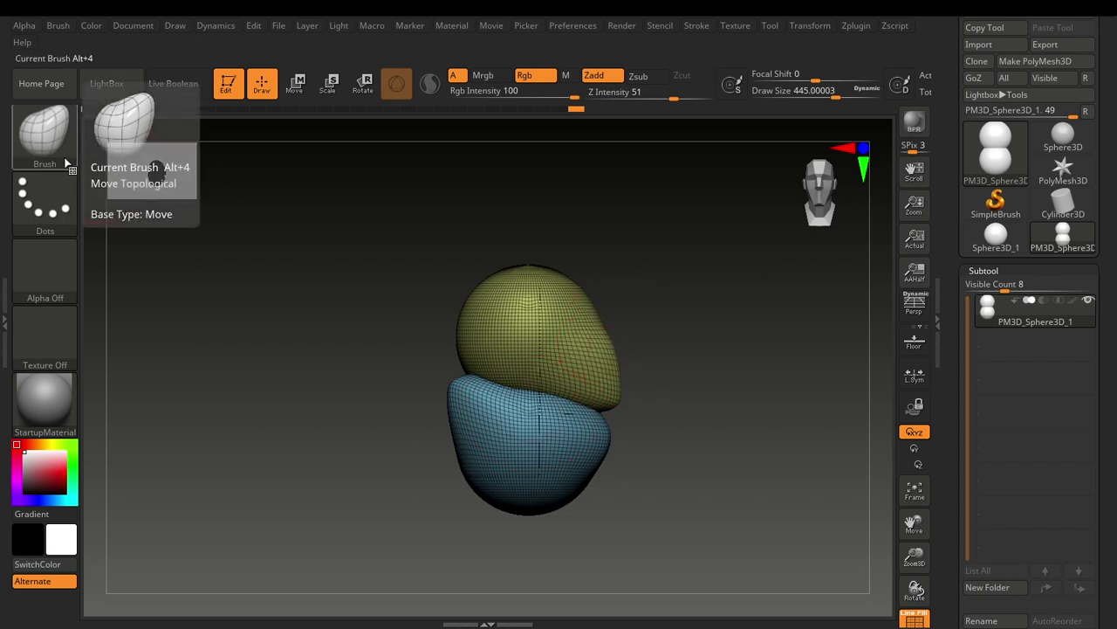
Switch to the regular Move brush and push the surface across the joint between the two spheres.
key(4)
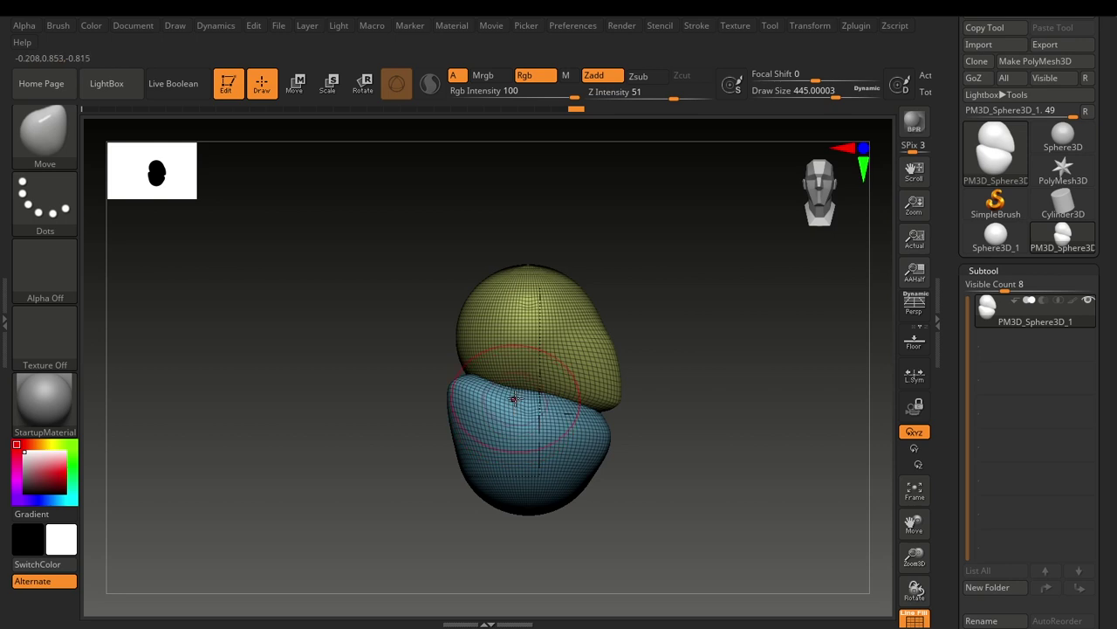
mouse_move(517, 399)
mouse_down()
mouse_move(519, 371)
mouse_move(526, 424)
mouse_move(526, 381)
mouse_up()
drag(651, 447, 623, 443)
drag(660, 380, 761, 404)
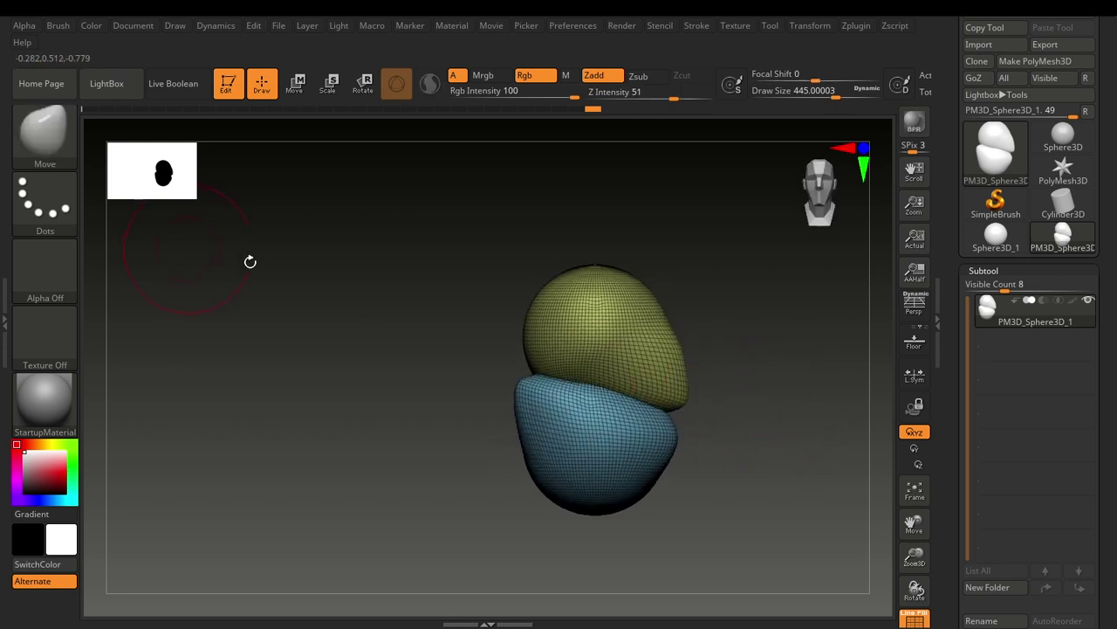
drag(649, 378, 633, 354)
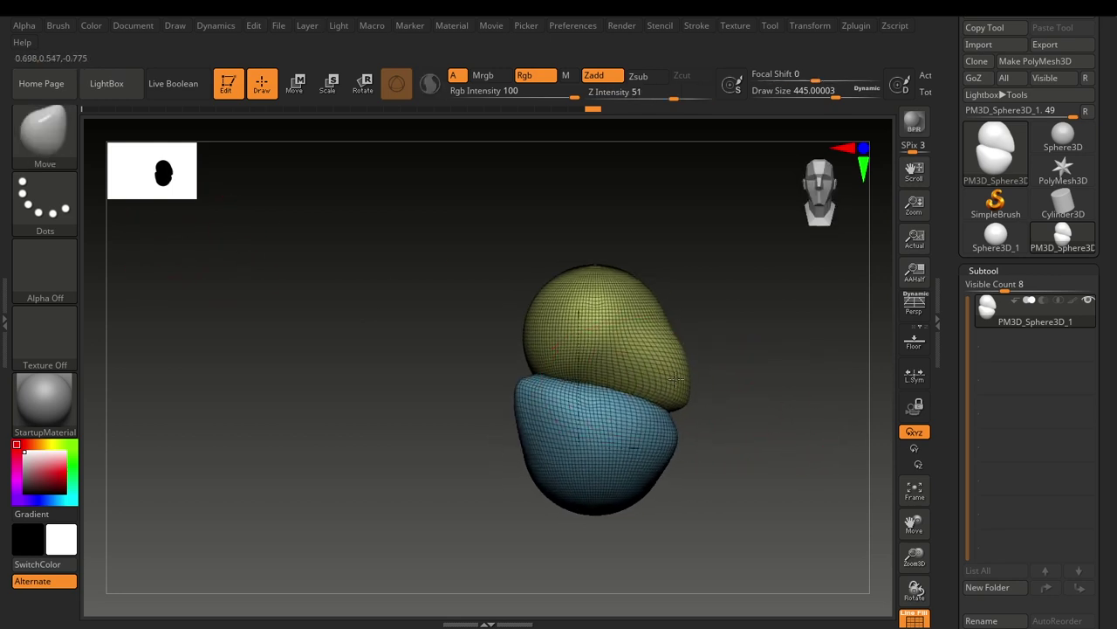
Select the Move Topological brush and reshape the upper sphere's lower right bulge and the areas around the joint.
key(b)
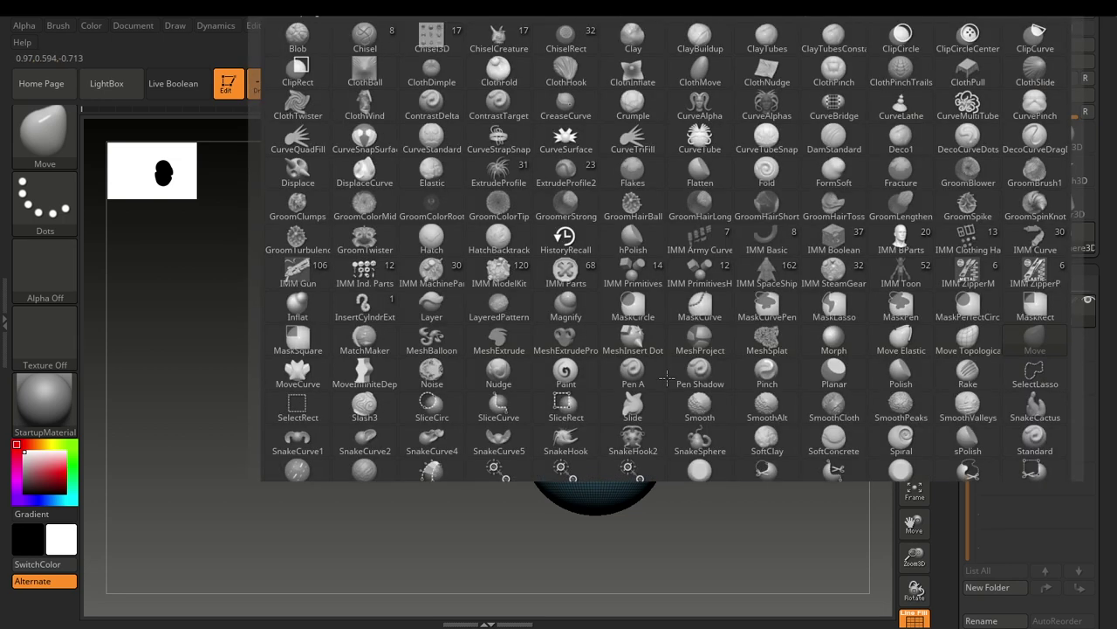
key(m)
click(968, 345)
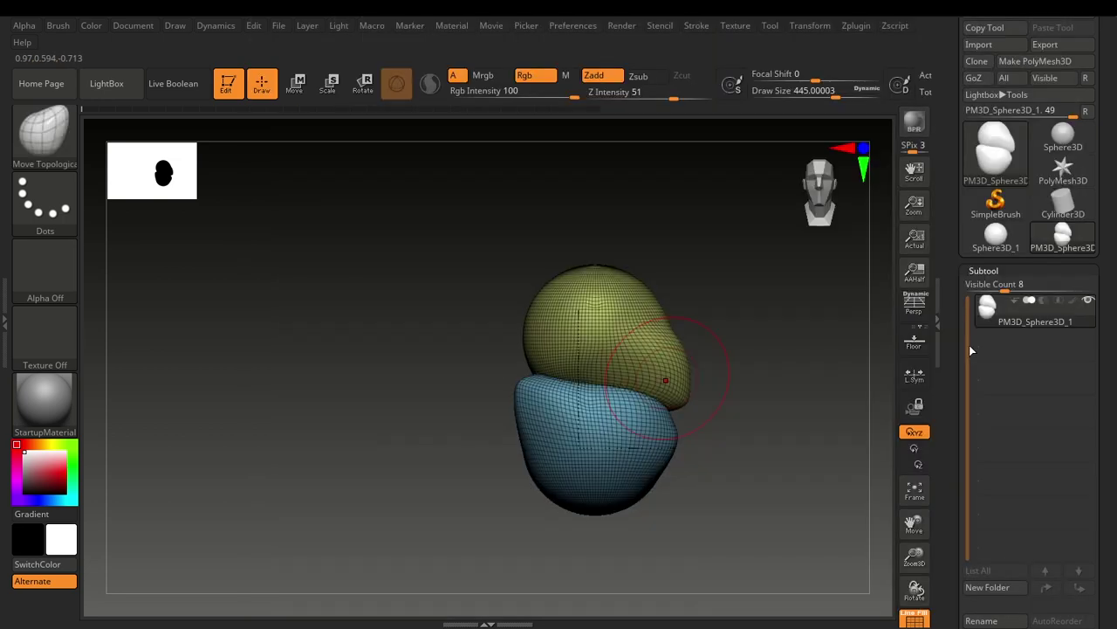
mouse_move(657, 384)
mouse_down()
mouse_move(613, 382)
mouse_move(648, 358)
mouse_move(715, 402)
mouse_move(659, 345)
mouse_move(674, 365)
mouse_up()
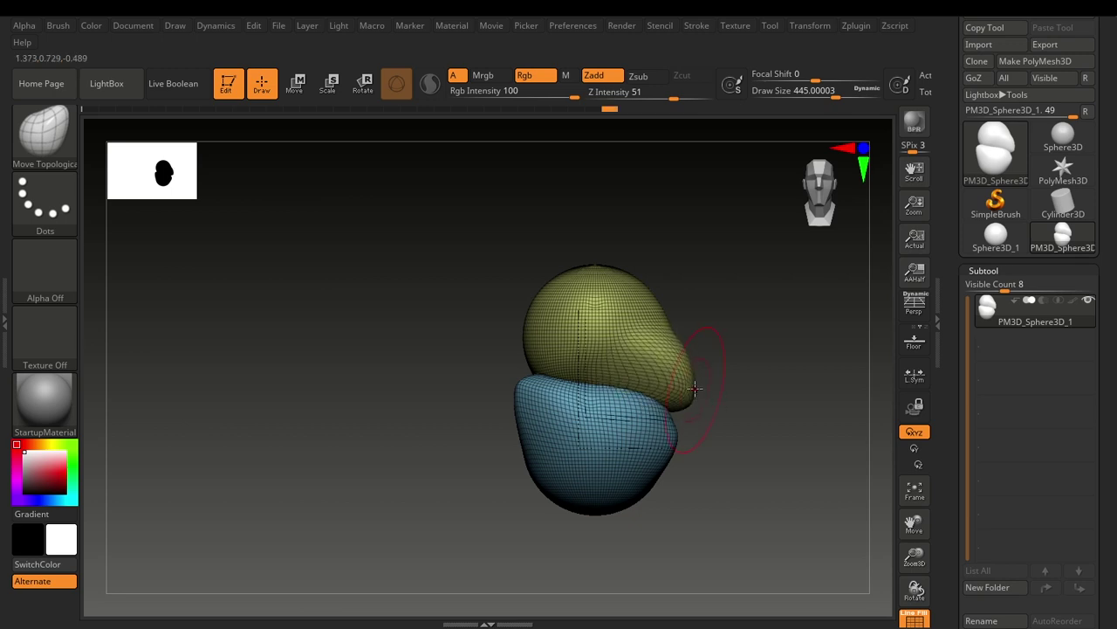
mouse_move(631, 419)
mouse_down()
mouse_move(651, 411)
mouse_move(620, 432)
mouse_move(602, 410)
mouse_up()
drag(537, 363, 524, 388)
Examine the deformed spheres from the side and up close, and bring the Split options and Polygroups section into view.
mouse_move(404, 461)
mouse_down()
mouse_move(513, 502)
mouse_move(655, 505)
mouse_up()
drag(745, 459, 397, 524)
drag(599, 537, 608, 483)
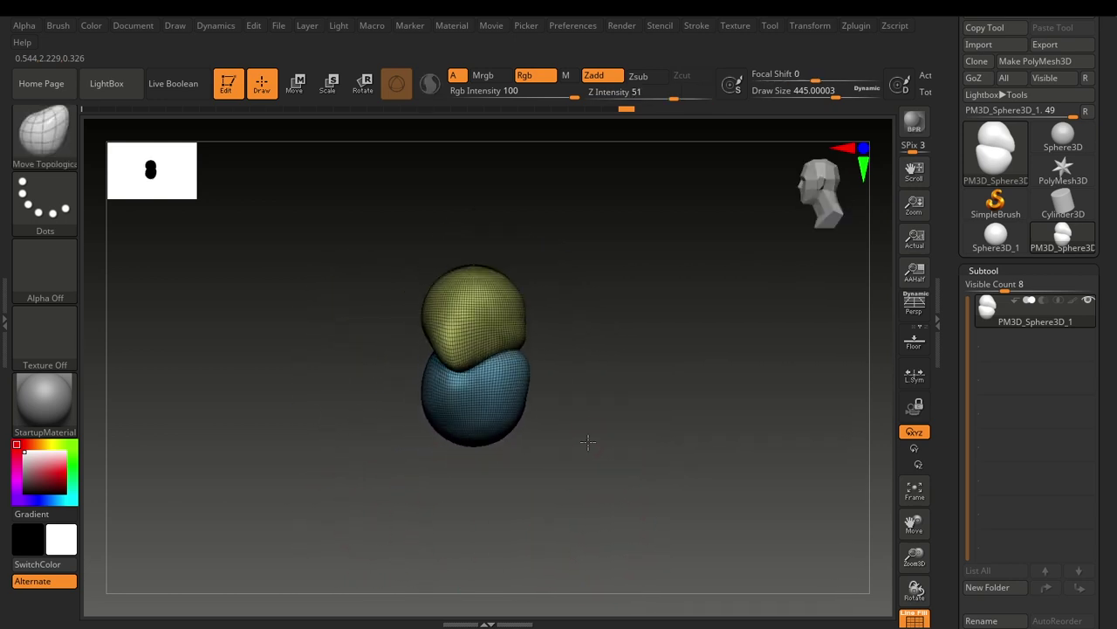
alt+drag(587, 442, 647, 437)
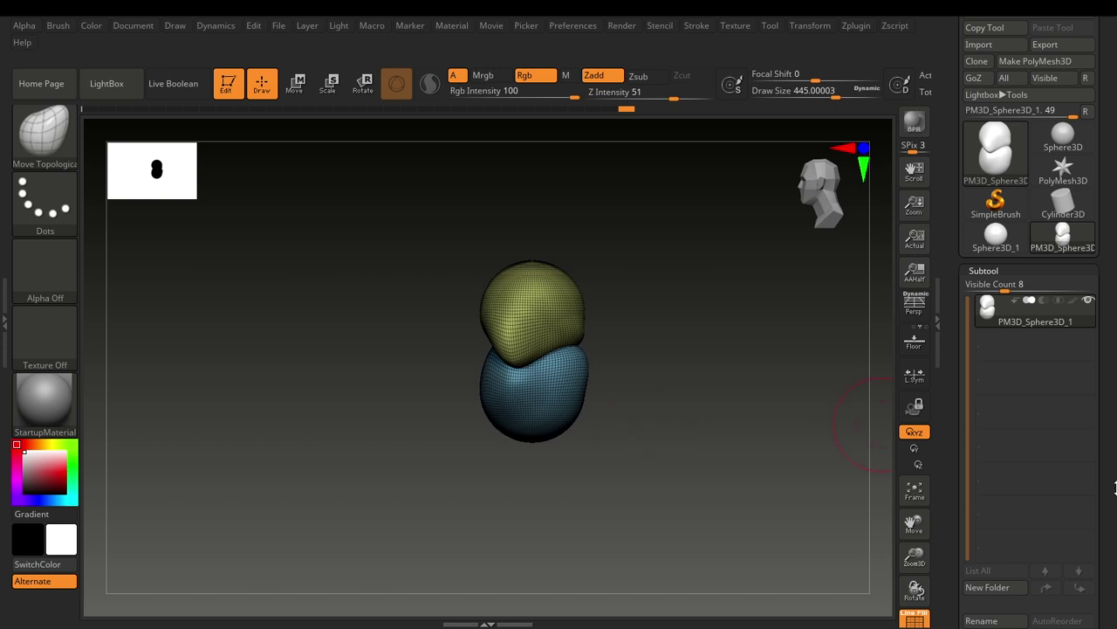
drag(1114, 487, 1111, 362)
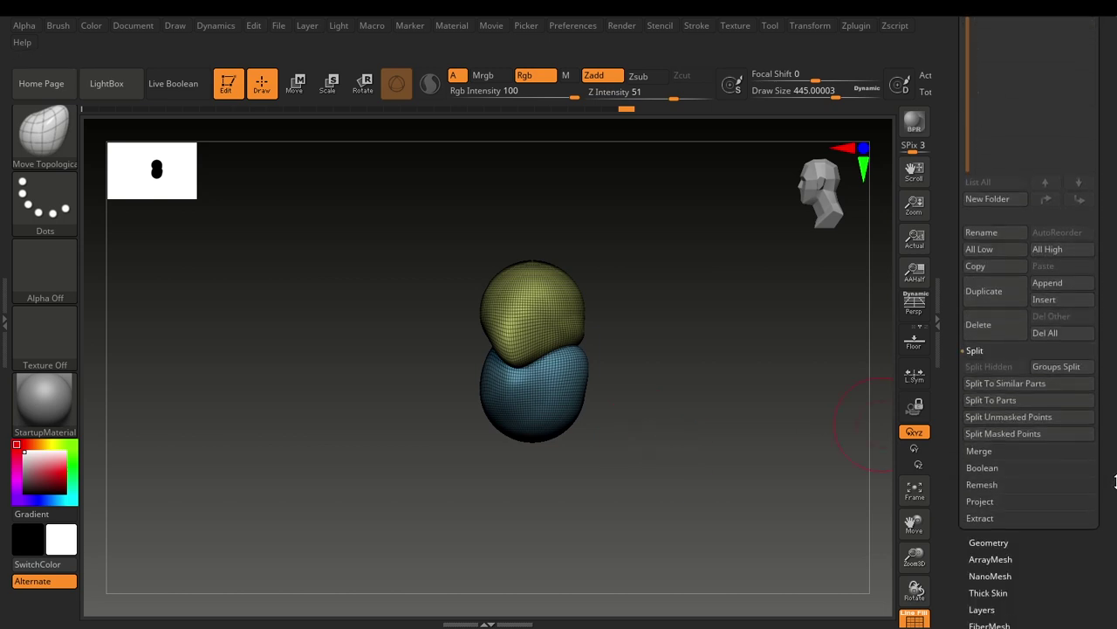
drag(1115, 481, 1061, 412)
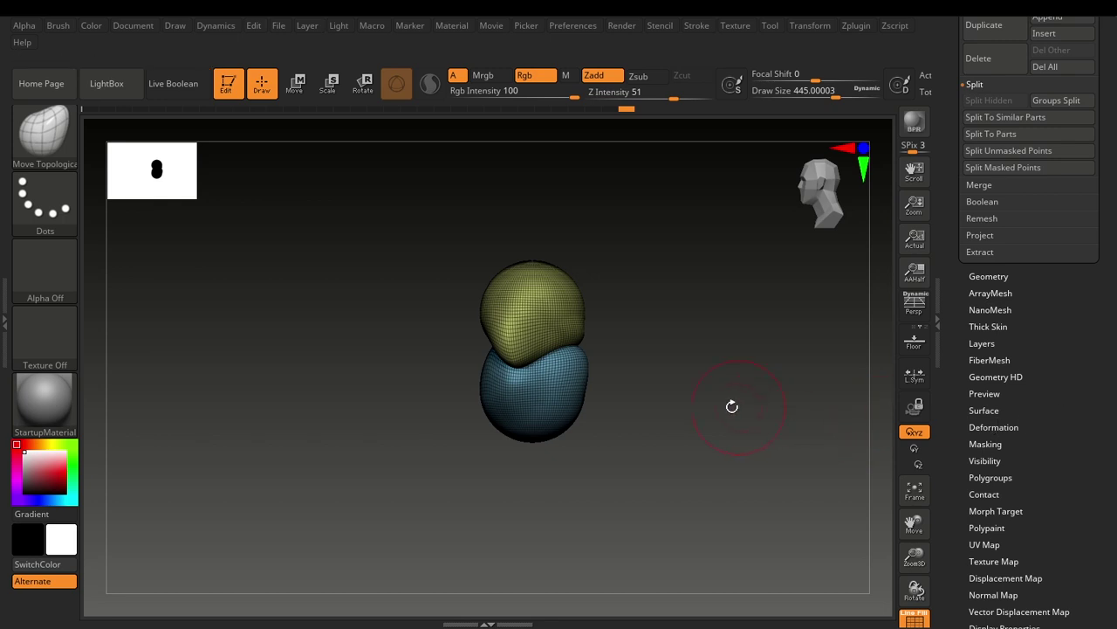
mouse_move(655, 312)
alt+mouse_down()
mouse_move(674, 393)
mouse_move(726, 416)
mouse_move(795, 404)
mouse_move(687, 417)
mouse_move(696, 419)
alt+mouse_up()
alt+drag(719, 458, 648, 361)
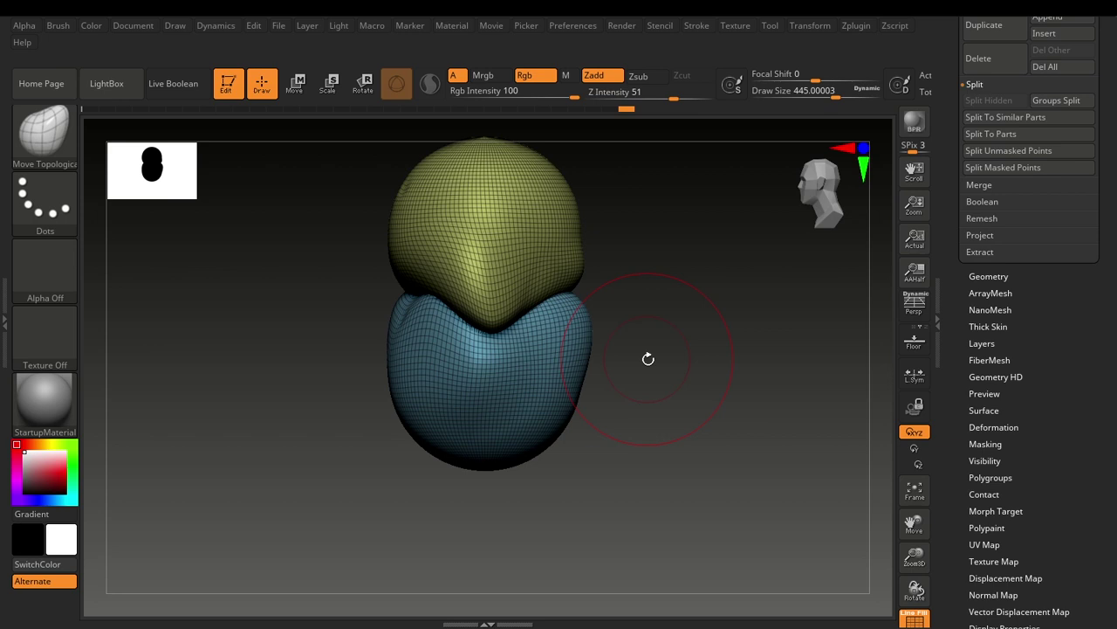
mouse_move(643, 338)
alt+mouse_down()
mouse_move(654, 357)
mouse_move(651, 475)
mouse_move(624, 303)
mouse_move(654, 344)
alt+mouse_up()
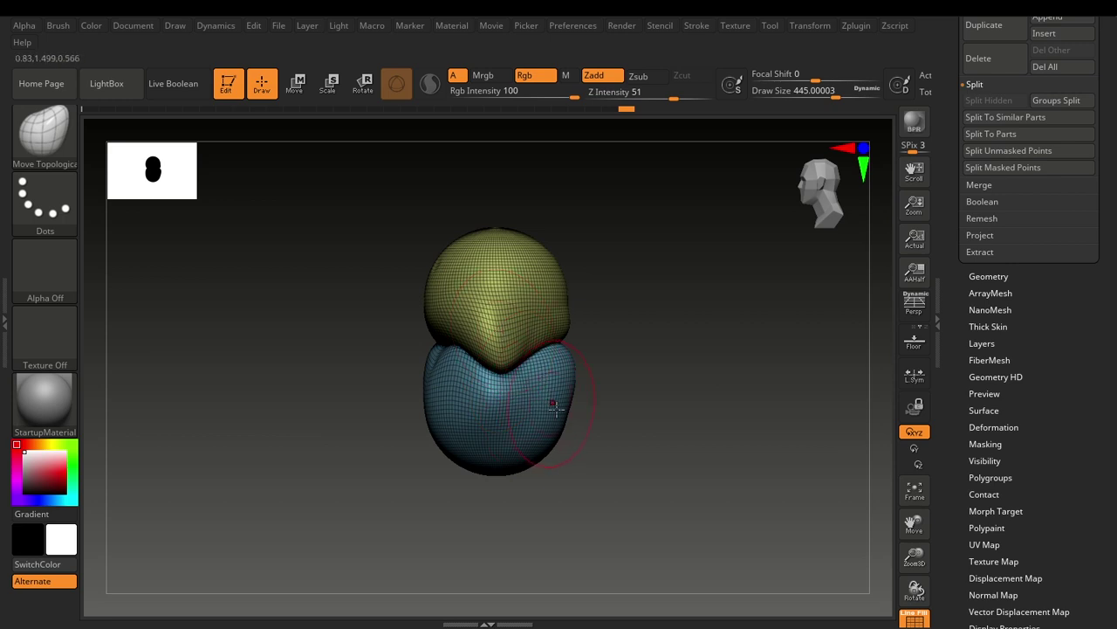
Assign one common polygroup to both spheres.
key(ctrl)
key(ctrl)
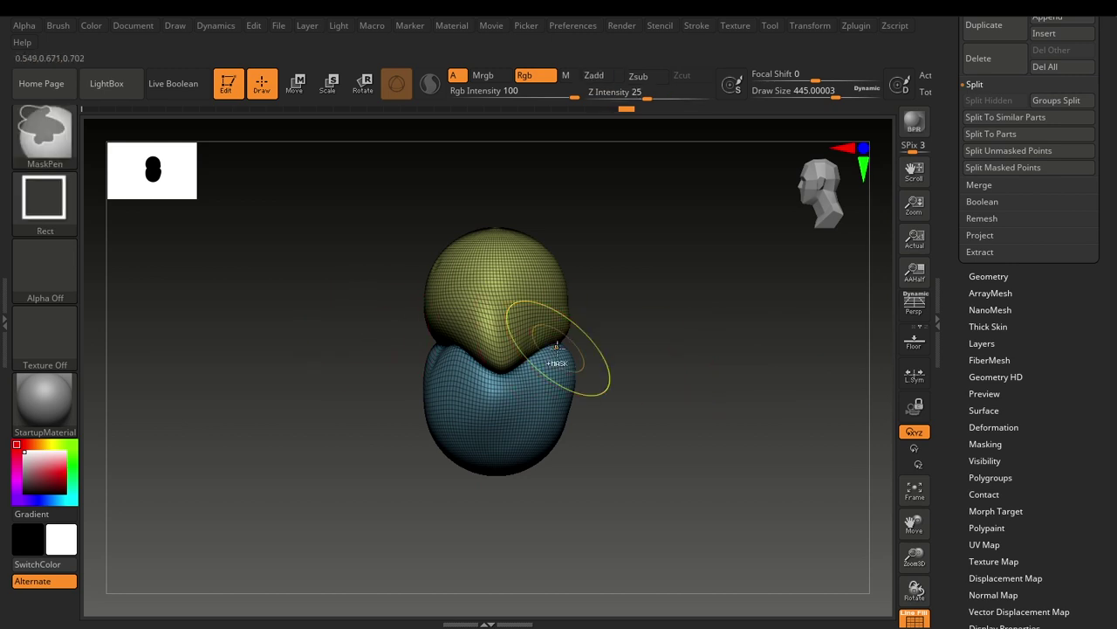
key(ctrl+w)
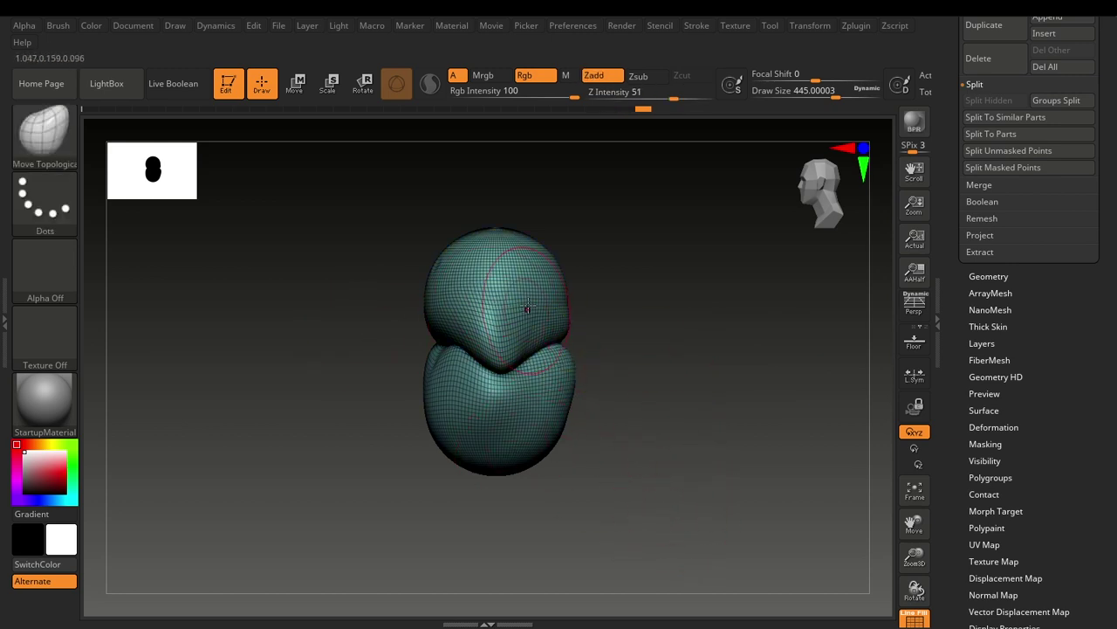
mouse_move(686, 392)
mouse_down()
mouse_move(367, 451)
mouse_move(605, 451)
mouse_up()
key(ctrl)
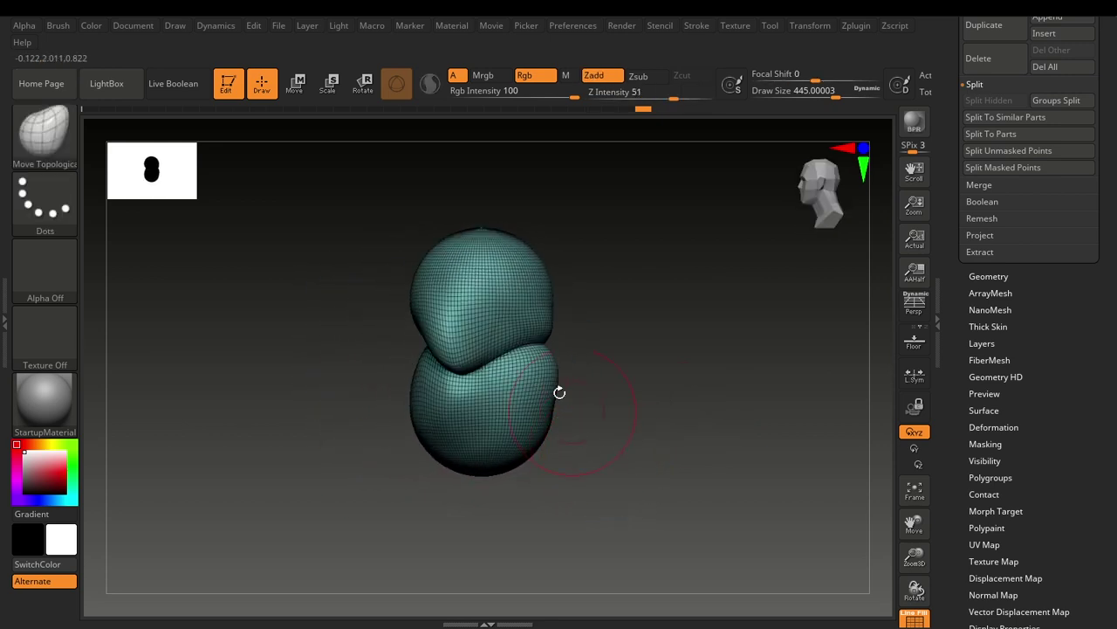
Pull the surface beside the joint with Move Topological to test it on the spheres' common polygroup.
key(b)
key(m)
mouse_move(544, 356)
mouse_down()
mouse_move(554, 355)
mouse_move(542, 358)
mouse_move(529, 331)
mouse_move(537, 337)
mouse_up()
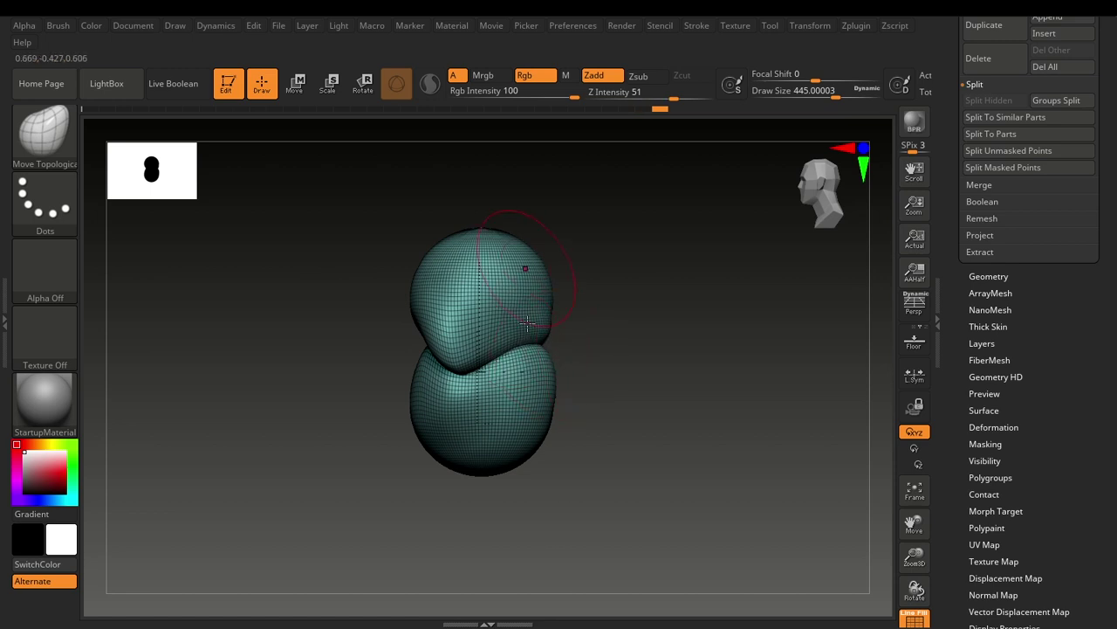
mouse_move(619, 377)
mouse_down()
mouse_move(512, 386)
mouse_move(660, 395)
mouse_move(615, 406)
mouse_move(668, 398)
mouse_up()
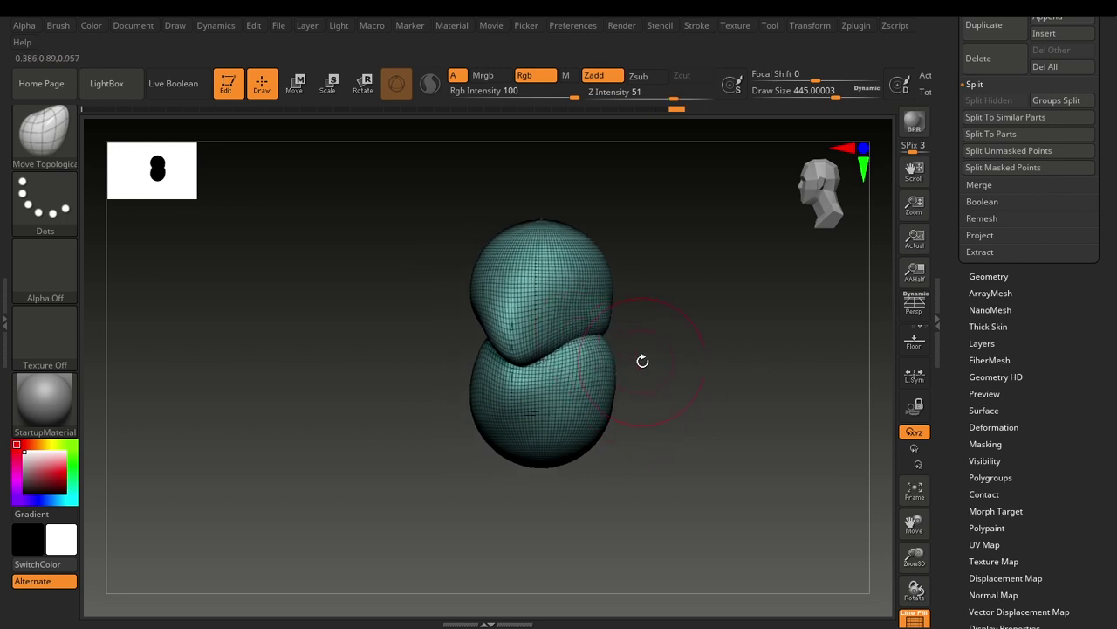
mouse_move(643, 361)
mouse_down()
mouse_move(553, 357)
mouse_move(629, 354)
mouse_up()
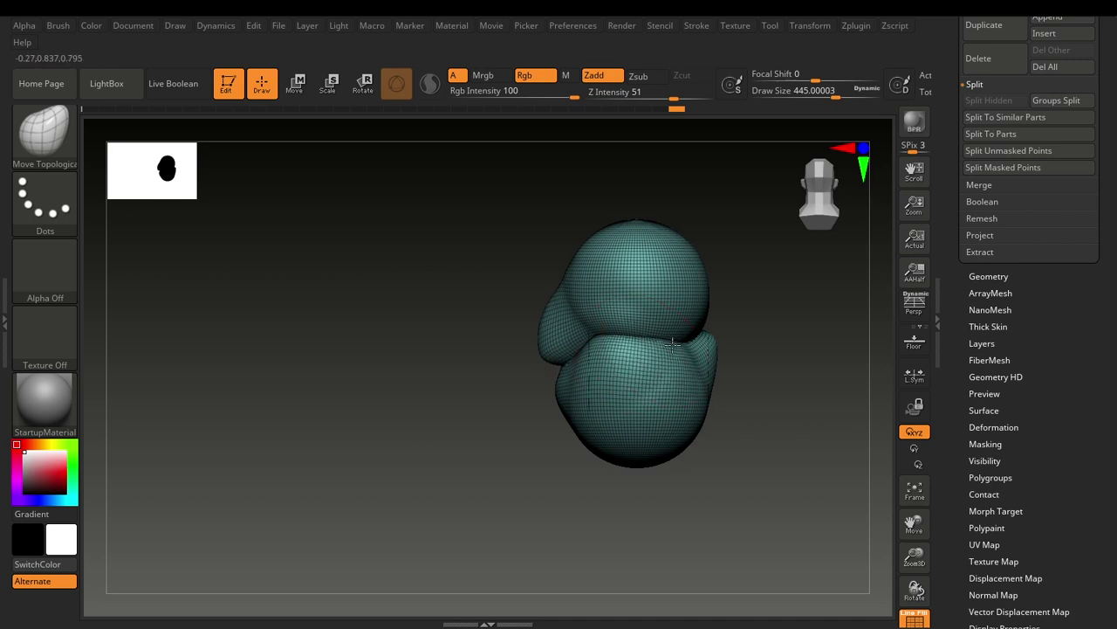
Adjust the lower sphere's upper edge along the joint with several Move Topological strokes.
mouse_move(361, 529)
shift+mouse_down()
mouse_move(415, 533)
mouse_move(550, 500)
shift+mouse_up()
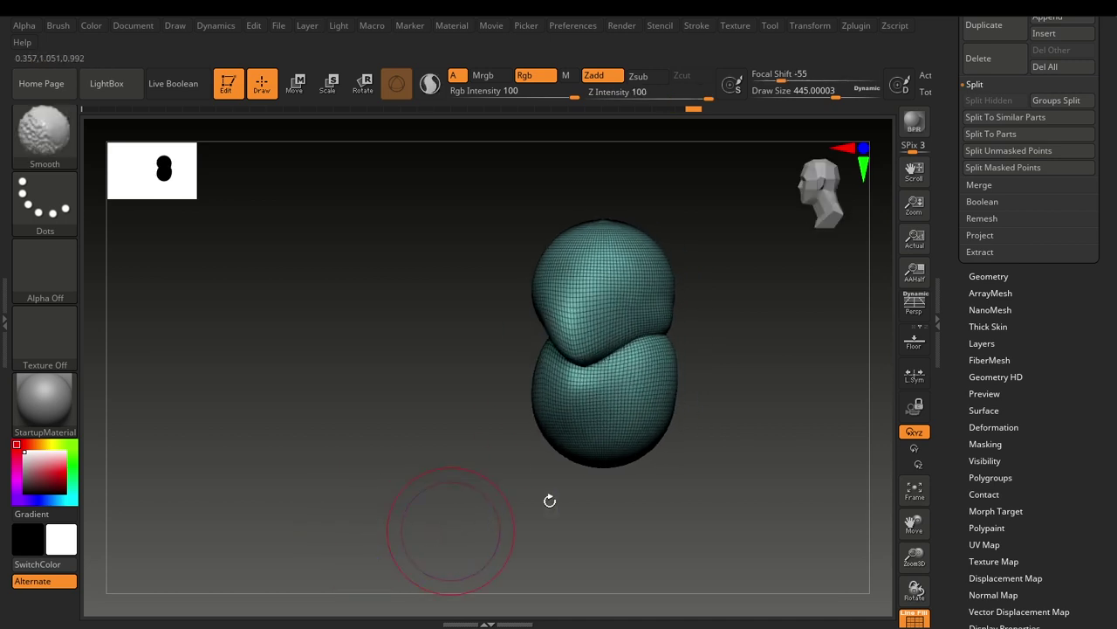
mouse_move(711, 349)
alt+mouse_down()
mouse_move(756, 474)
mouse_move(741, 417)
mouse_move(697, 377)
mouse_move(678, 380)
alt+mouse_up()
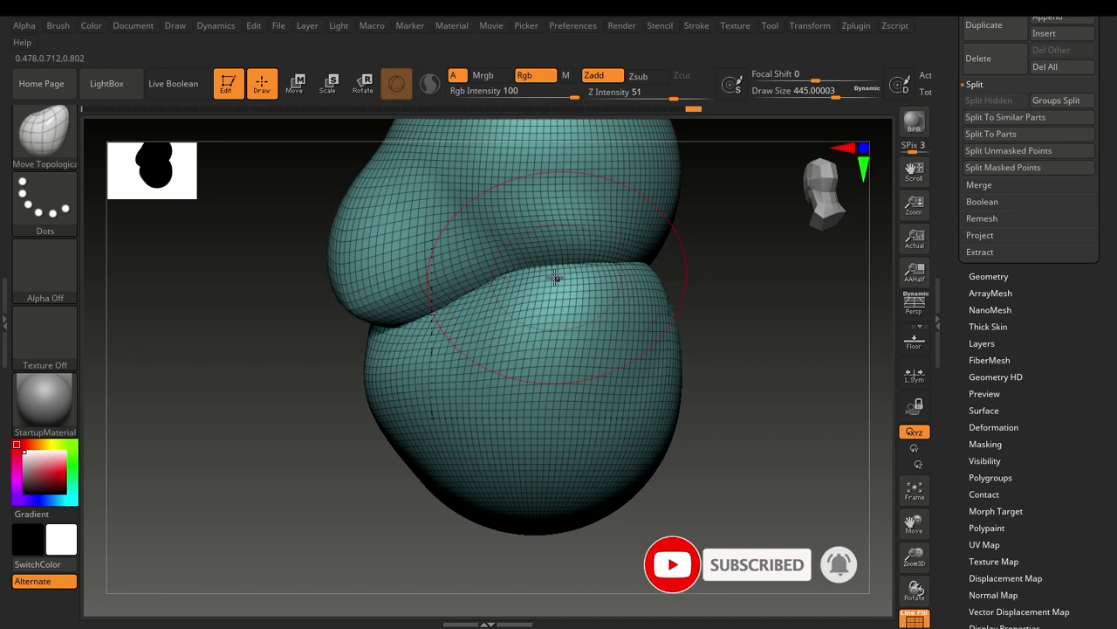
drag(711, 354, 751, 362)
drag(680, 412, 688, 327)
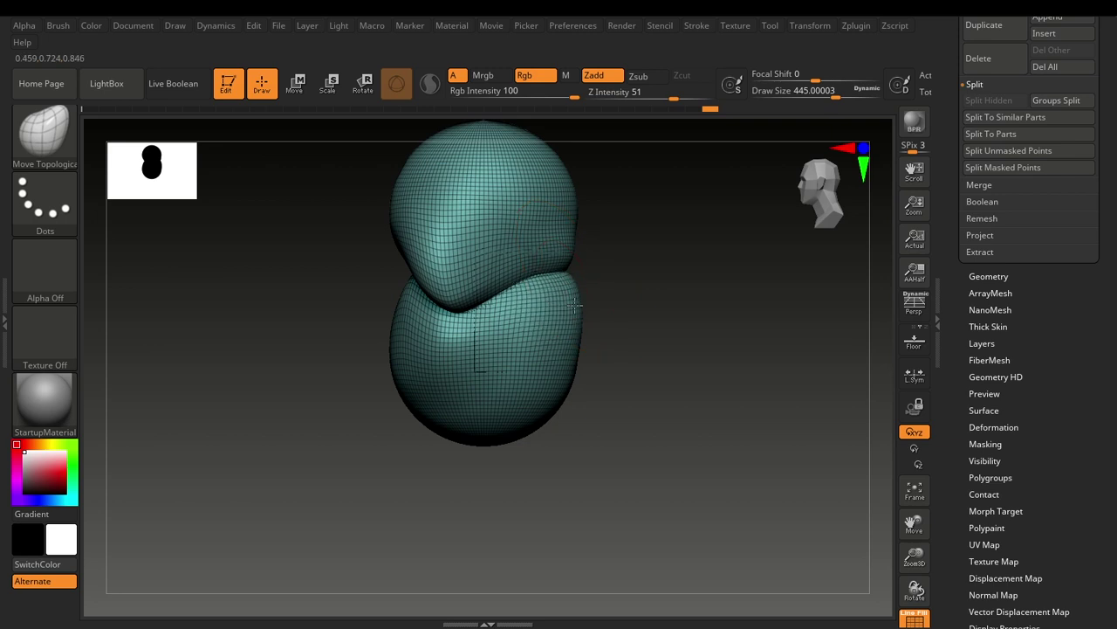
mouse_move(619, 309)
mouse_down()
mouse_move(561, 331)
mouse_move(512, 429)
mouse_move(563, 437)
mouse_move(570, 358)
mouse_up()
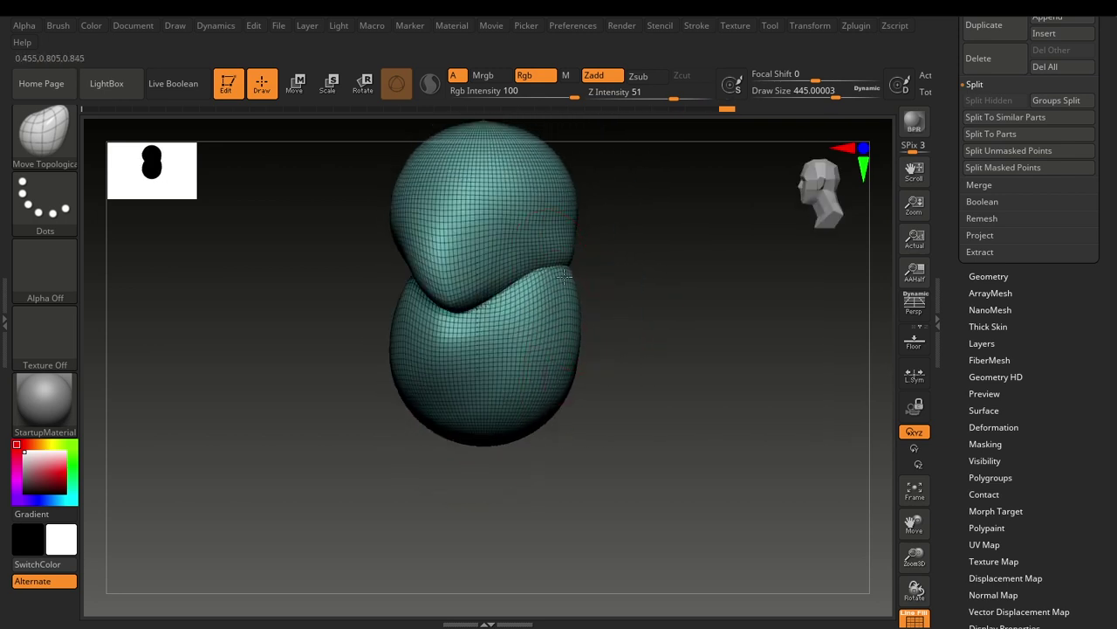
mouse_move(563, 277)
mouse_down()
mouse_move(555, 403)
mouse_move(556, 302)
mouse_up()
Turn off the polyframe display on the spheres.
mouse_move(603, 390)
alt+mouse_down()
mouse_move(649, 411)
mouse_move(670, 411)
mouse_move(666, 391)
alt+mouse_up()
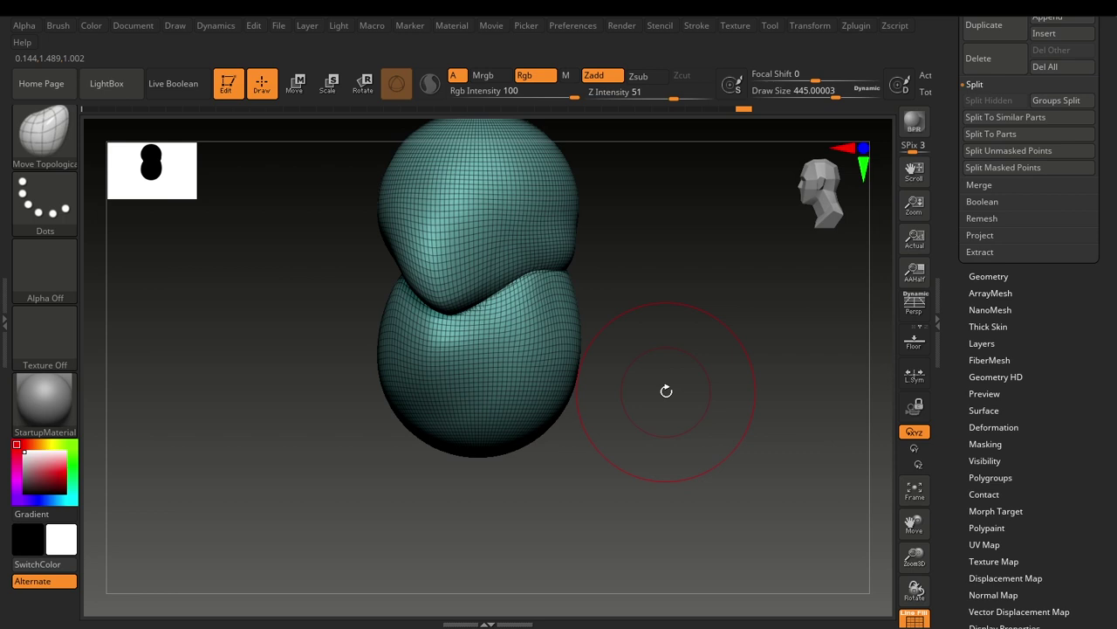
key(shift+f)
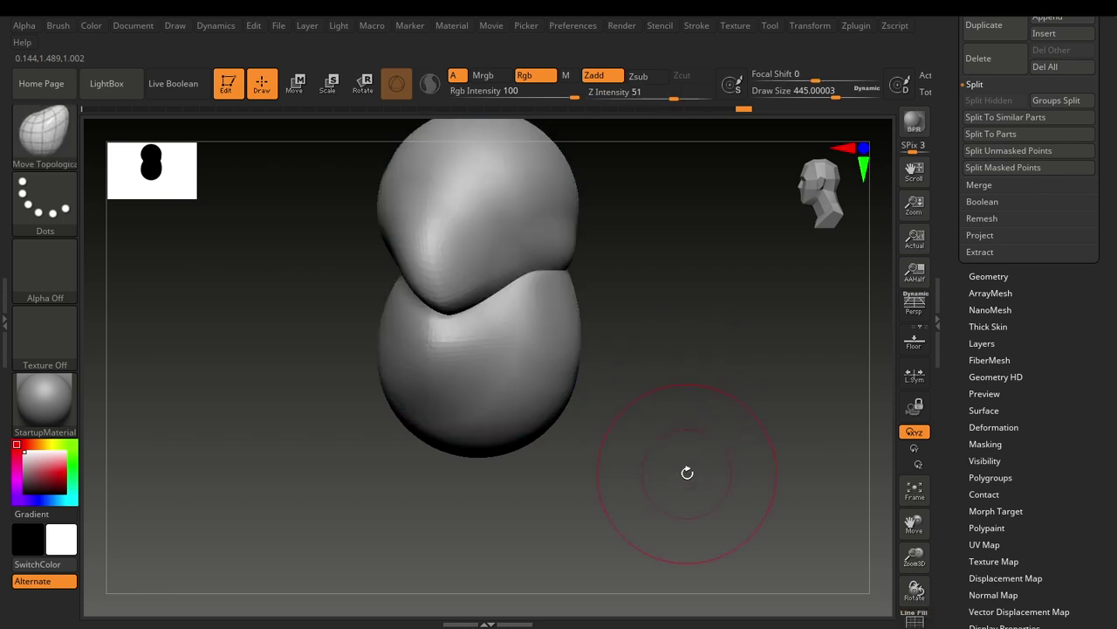
alt+drag(686, 471, 661, 438)
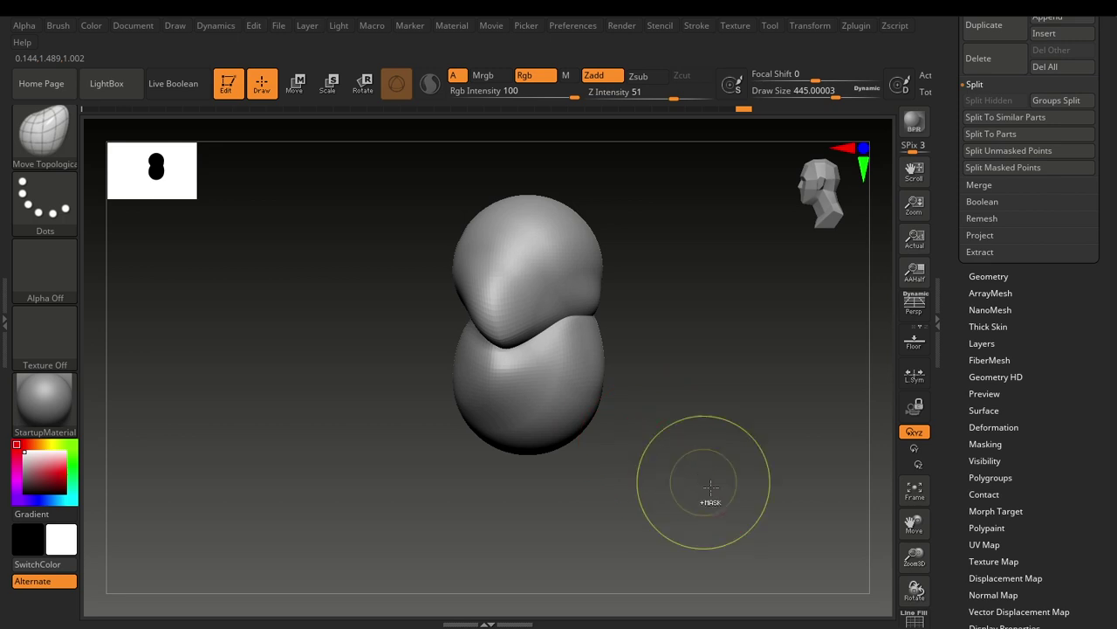
Try rectangular mask and visibility selections across the spheres, undoing each attempt.
ctrl+drag(714, 491, 312, 375)
key(ctrl+z)
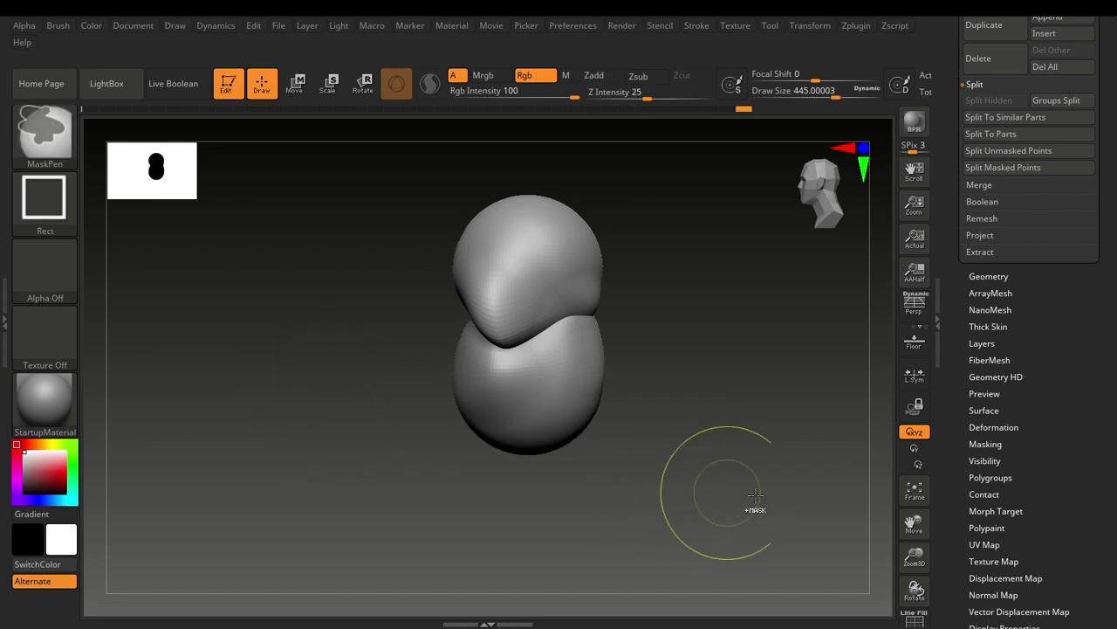
mouse_move(766, 507)
ctrl+shift+mouse_down()
mouse_move(252, 370)
mouse_move(715, 479)
mouse_move(286, 368)
ctrl+shift+mouse_up()
key(ctrl+z)
key(ctrl+z)
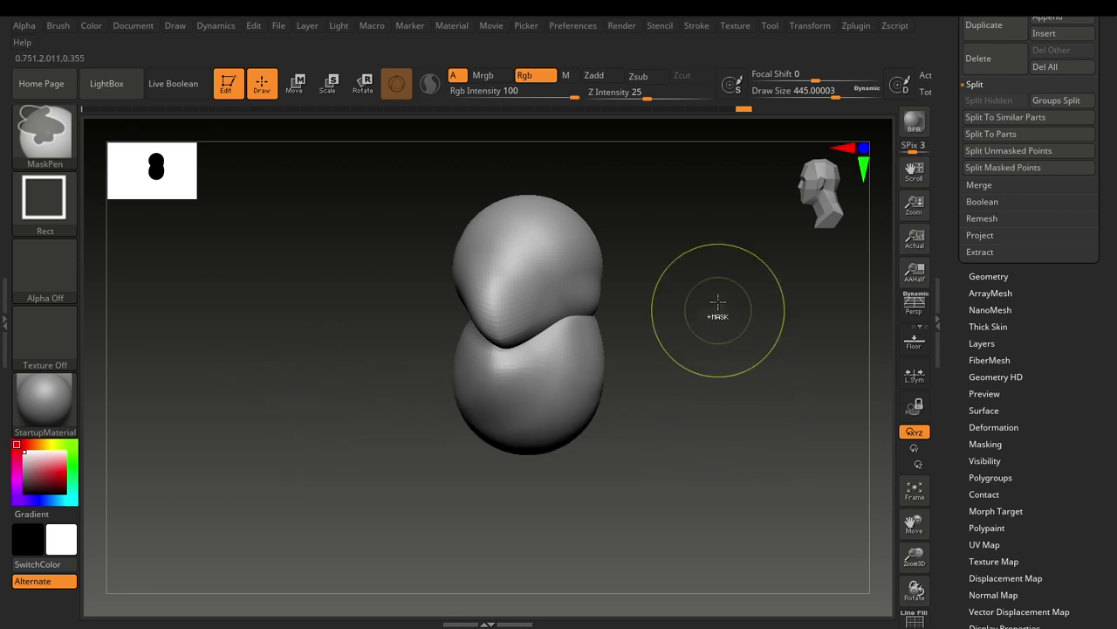
ctrl+drag(719, 293, 305, 176)
key(ctrl+z)
Mask horizontal bands across the lower sphere and the whole upper sphere with rectangular selections.
ctrl+drag(590, 434, 310, 370)
ctrl+drag(658, 502, 363, 407)
ctrl+drag(669, 355, 297, 203)
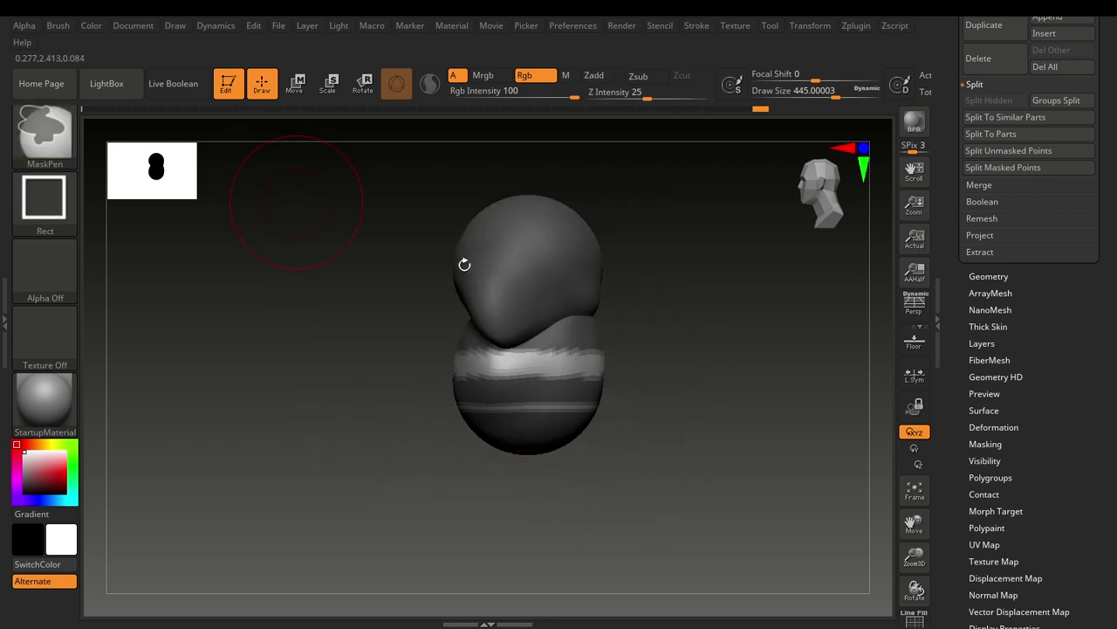
Isolate the middle of the upper sphere with a rectangular selection, then show the whole model and clear the mask.
ctrl+shift+drag(771, 326, 404, 211)
drag(616, 395, 641, 387)
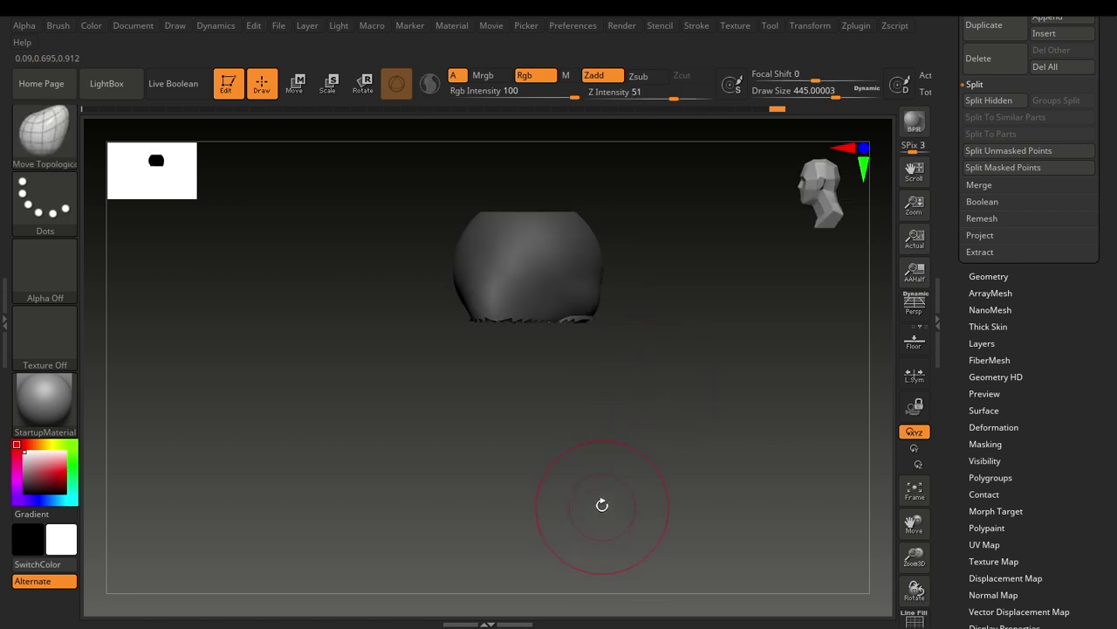
alt+drag(602, 504, 614, 577)
drag(661, 481, 580, 515)
ctrl+shift+click(637, 455)
alt+drag(720, 529, 772, 454)
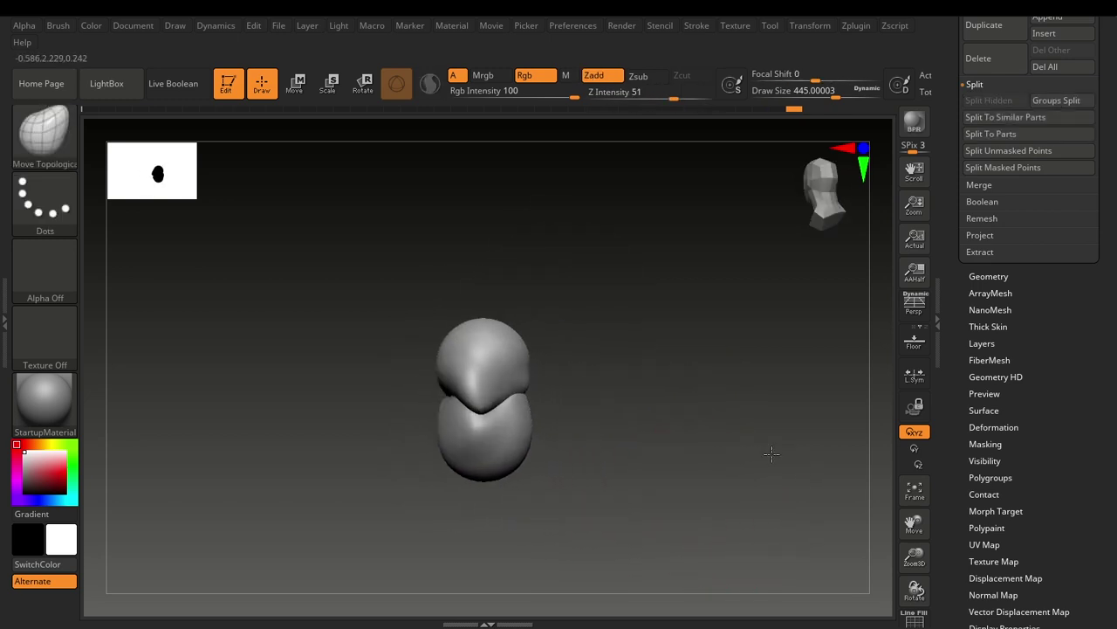
alt+drag(700, 423, 699, 508)
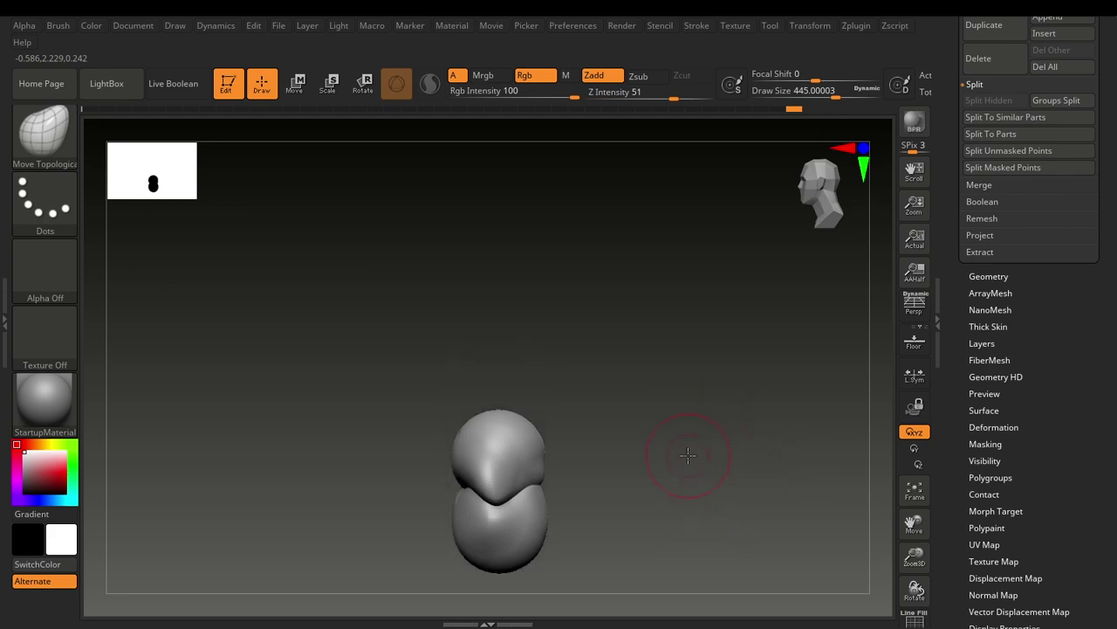